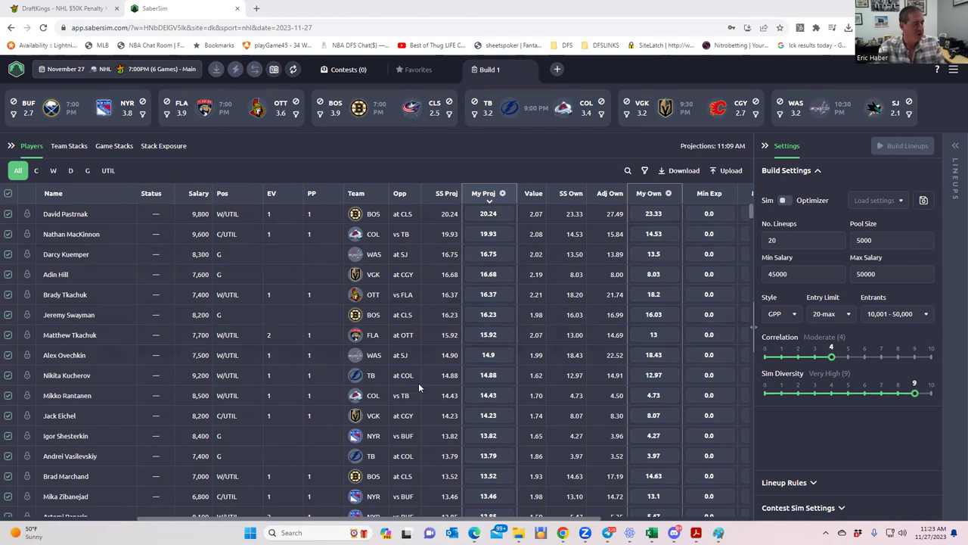
{"action": "mouse_move", "coordinate": [650, 532]}
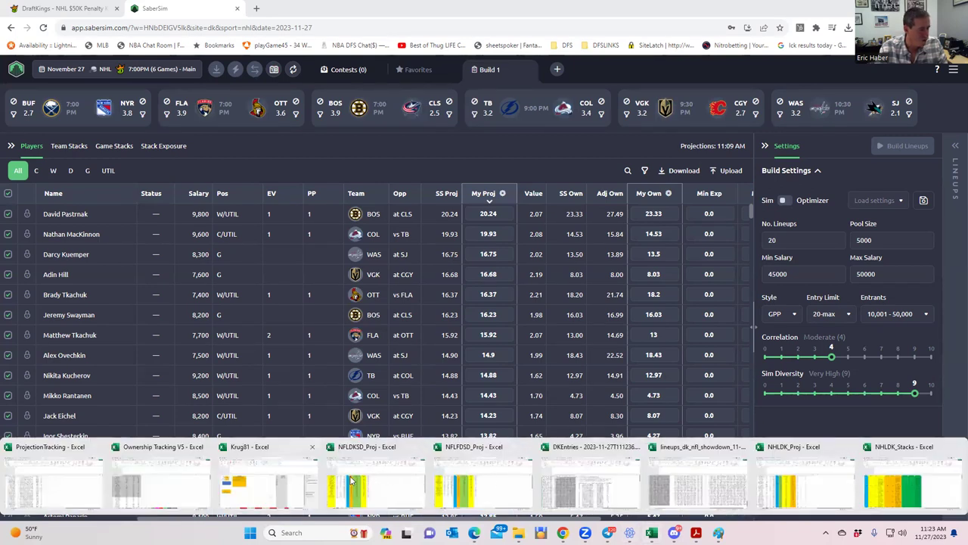
Step: Bring the NHLDK_Proj workbook forward and select the top players' team codes on TrueDFS
{"action": "left_click", "coordinate": [808, 492]}
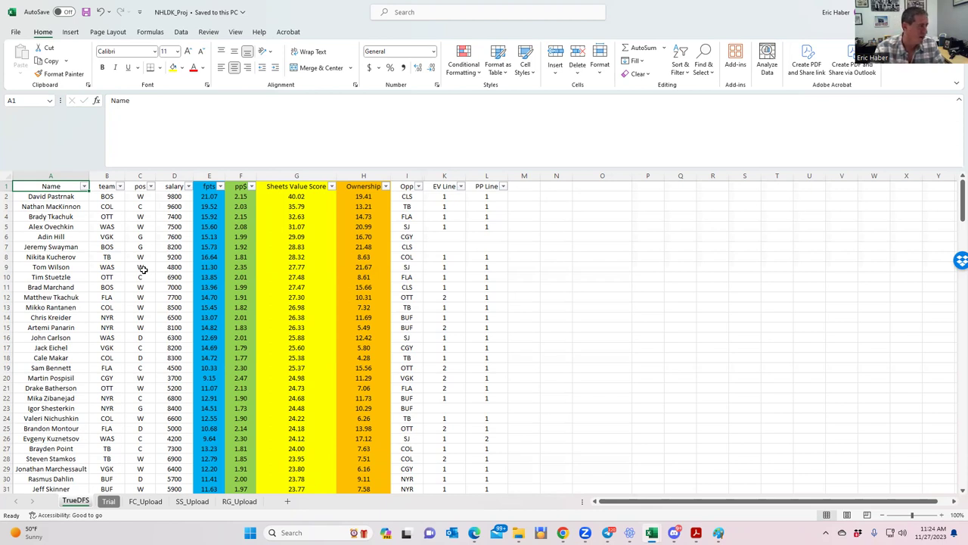
{"action": "left_click_drag", "start_coordinate": [106, 196], "coordinate": [112, 397]}
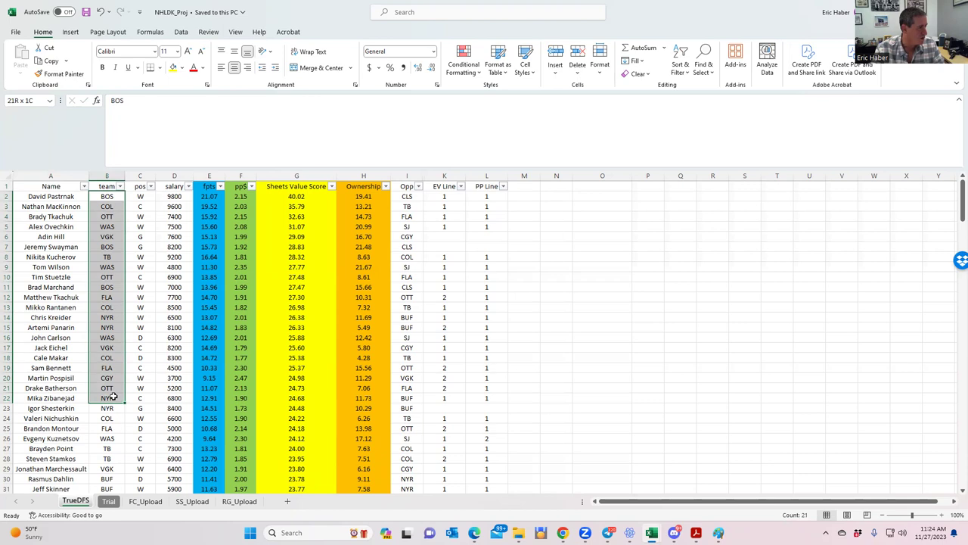
{"action": "left_click_drag", "start_coordinate": [113, 397], "coordinate": [112, 397]}
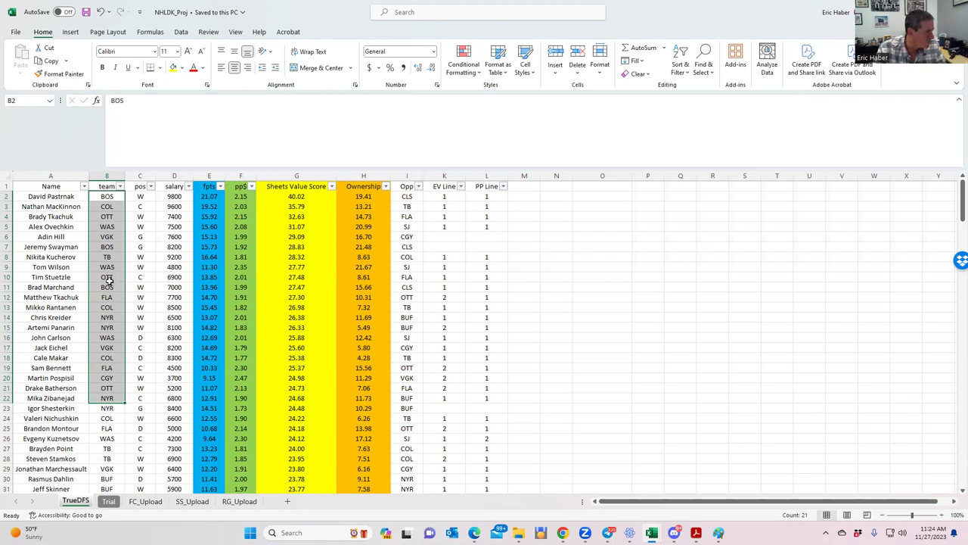
Step: Check team codes in B4, B10, B21, B16 and PP Line values in L4 and L10
{"action": "left_click", "coordinate": [109, 279]}
{"action": "left_click", "coordinate": [112, 220]}
{"action": "left_click", "coordinate": [109, 279]}
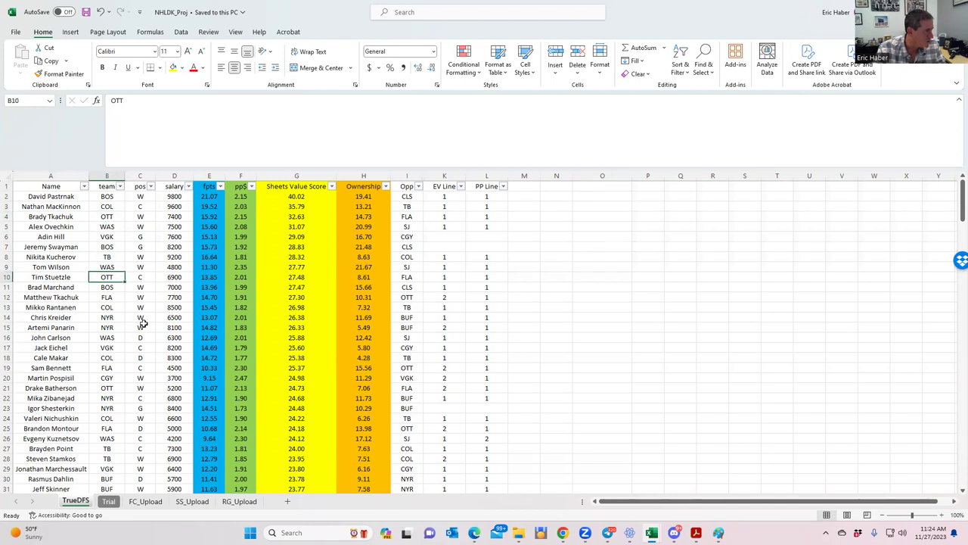
{"action": "left_click", "coordinate": [108, 388]}
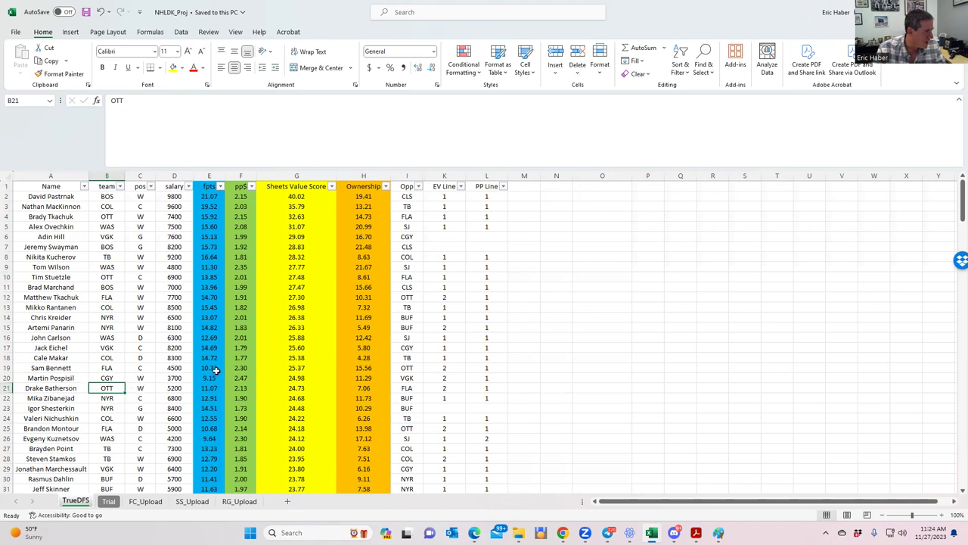
{"action": "left_click", "coordinate": [485, 277]}
{"action": "left_click", "coordinate": [469, 217]}
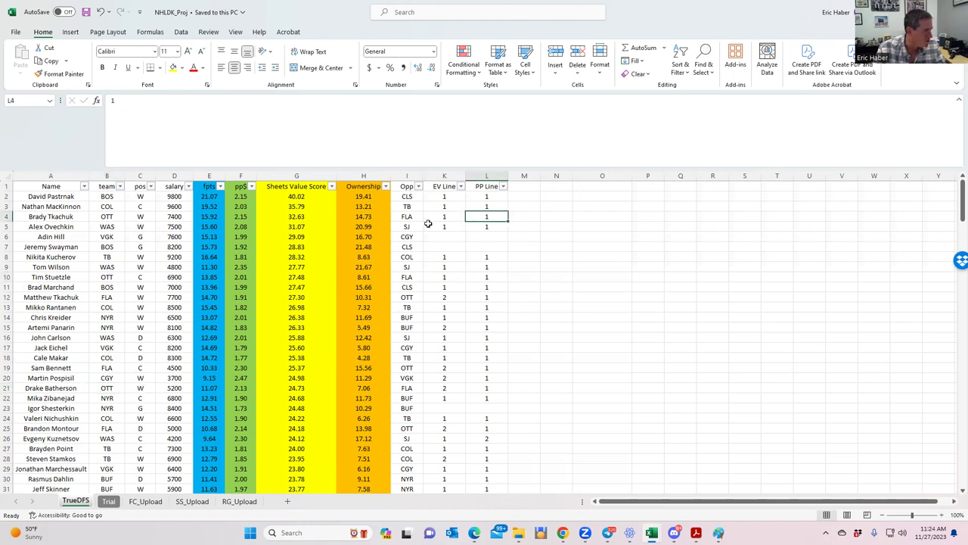
{"action": "left_click", "coordinate": [110, 338]}
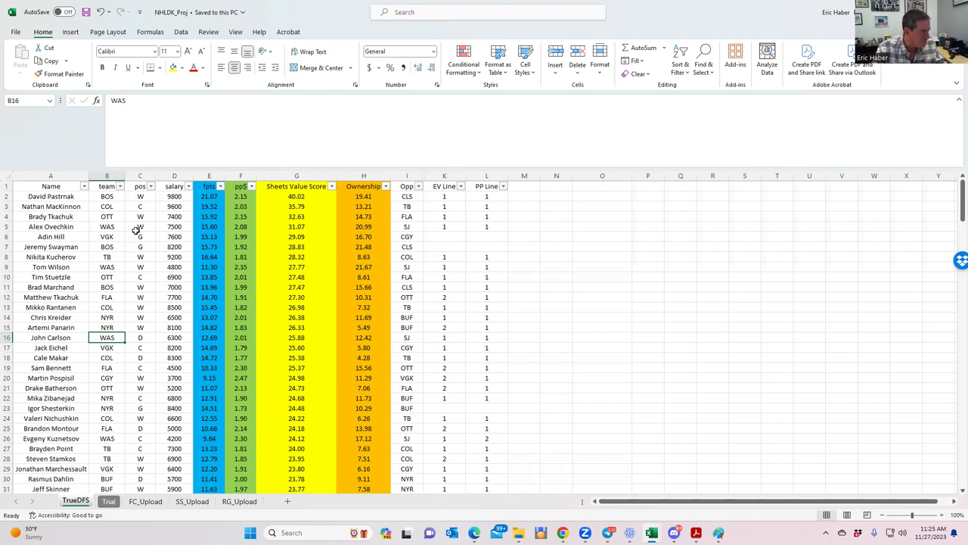
{"action": "left_click", "coordinate": [120, 207]}
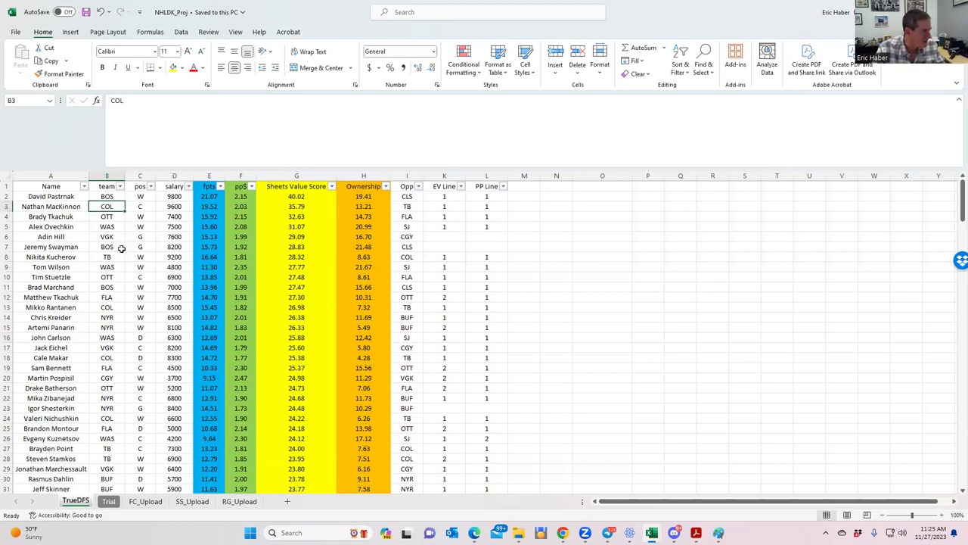
{"action": "left_click", "coordinate": [115, 304]}
{"action": "left_click", "coordinate": [176, 307]}
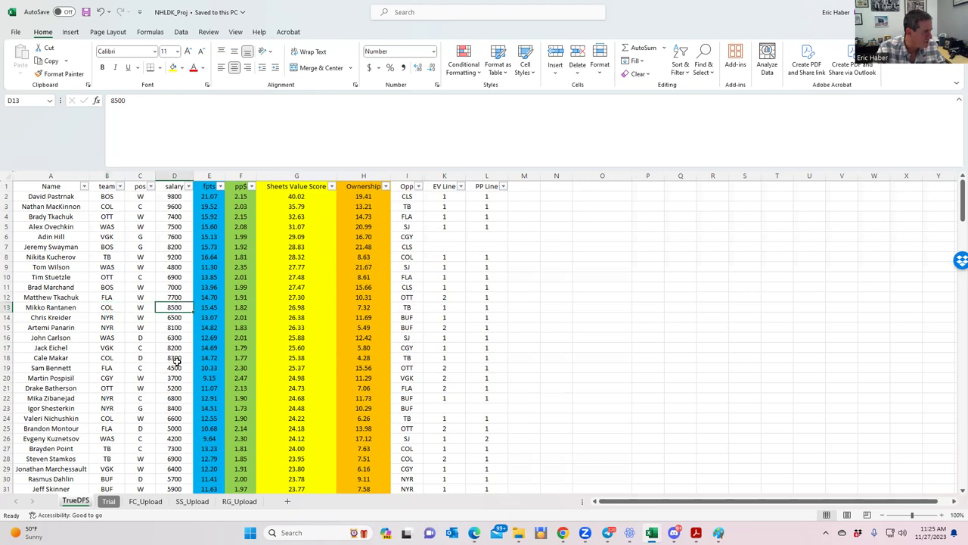
{"action": "left_click", "coordinate": [180, 358]}
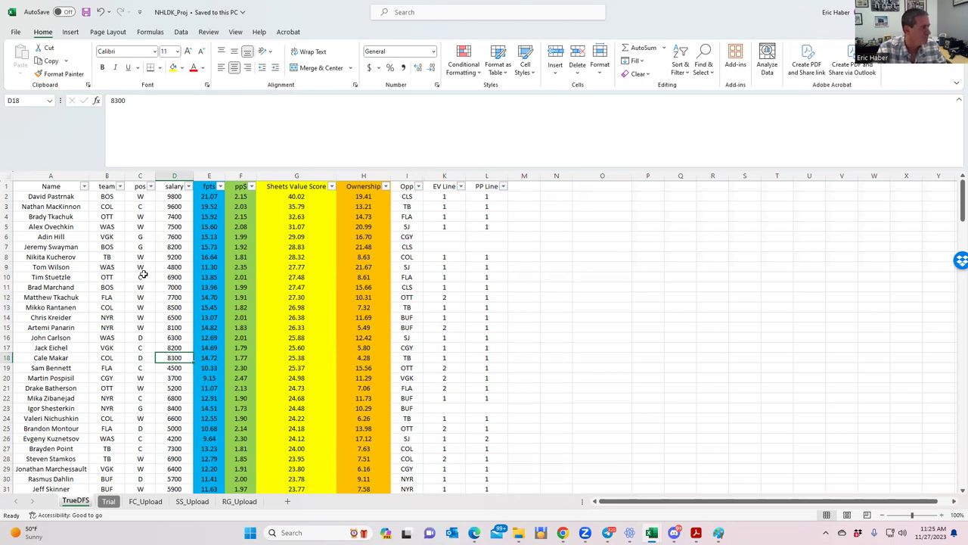
{"action": "left_click", "coordinate": [118, 226]}
{"action": "left_click", "coordinate": [115, 235]}
{"action": "left_click", "coordinate": [113, 211]}
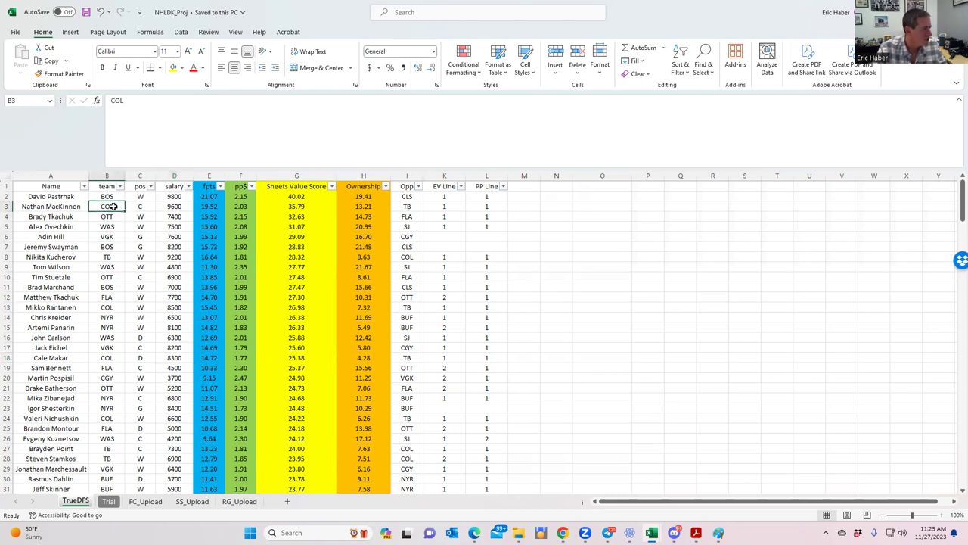
{"action": "double_click", "coordinate": [167, 267]}
{"action": "left_click", "coordinate": [173, 277]}
{"action": "left_click", "coordinate": [182, 297]}
{"action": "left_click", "coordinate": [166, 368]}
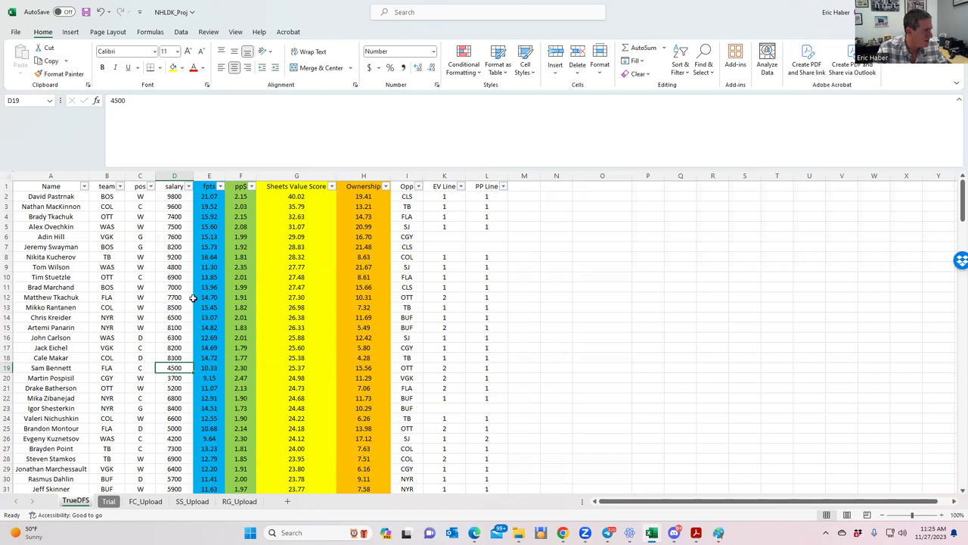
{"action": "left_click", "coordinate": [174, 269]}
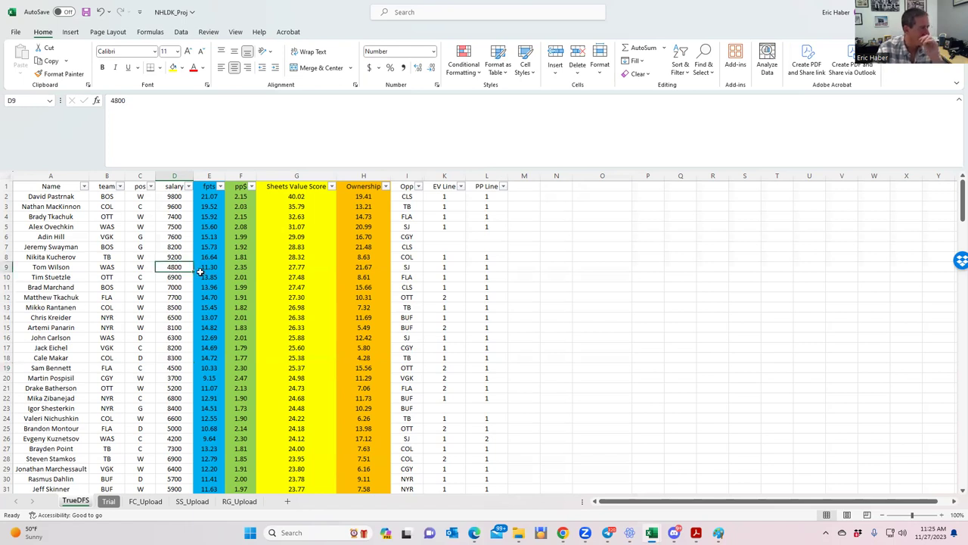
{"action": "left_click", "coordinate": [174, 368]}
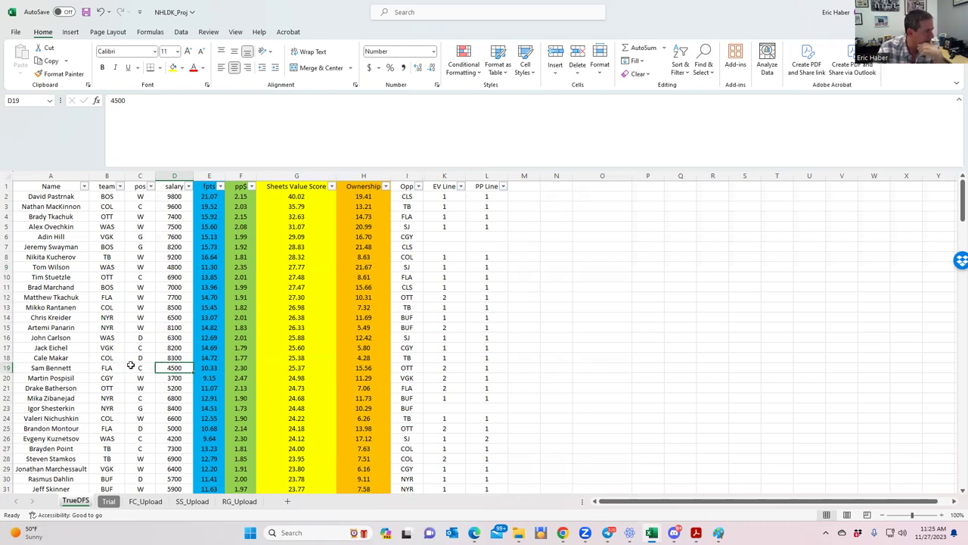
{"action": "left_click", "coordinate": [142, 298]}
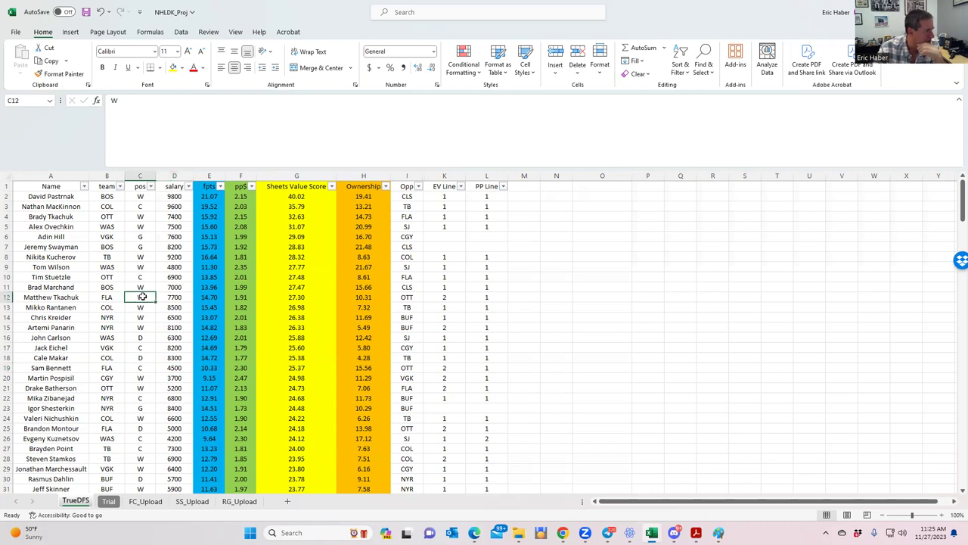
{"action": "left_click", "coordinate": [143, 367]}
{"action": "left_click", "coordinate": [140, 397]}
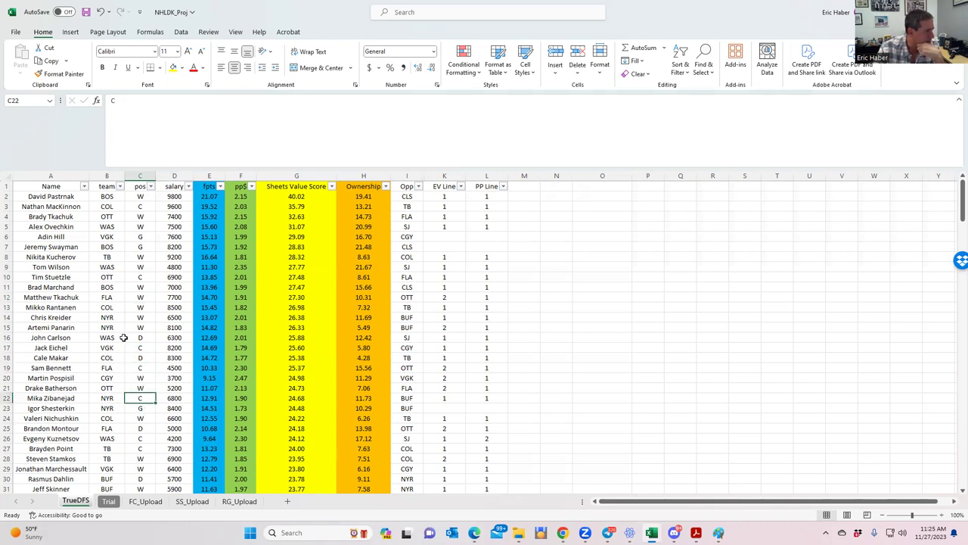
{"action": "left_click", "coordinate": [175, 327]}
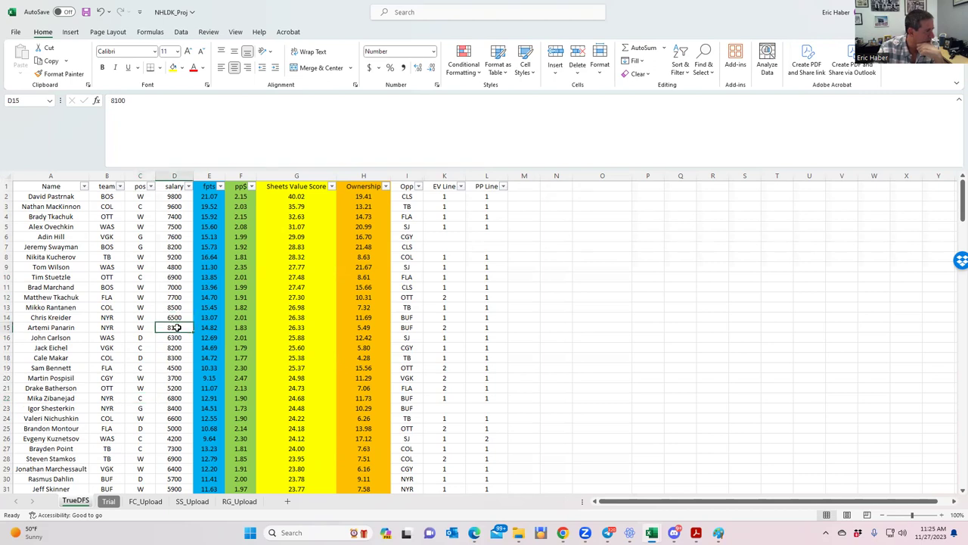
{"action": "left_click", "coordinate": [179, 397]}
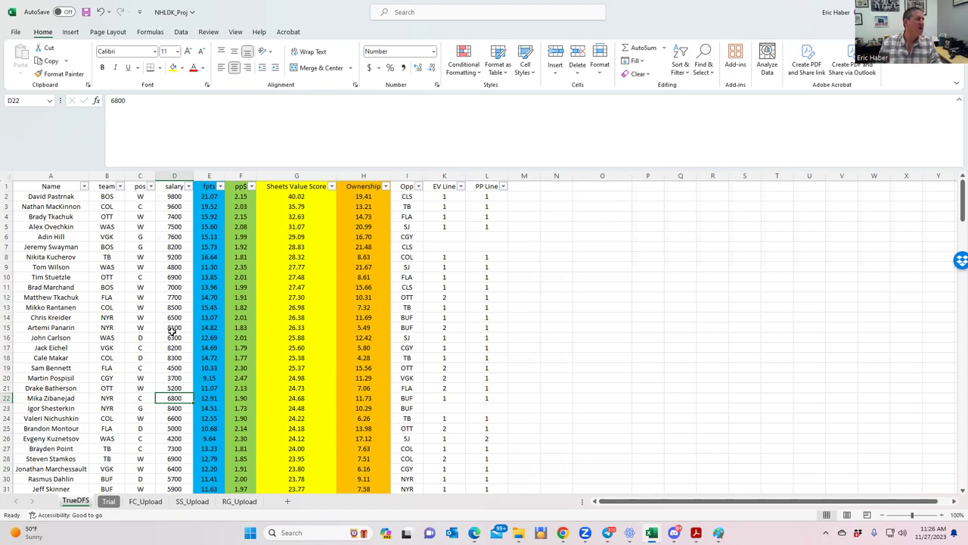
{"action": "double_click", "coordinate": [108, 219]}
{"action": "left_click", "coordinate": [140, 277]}
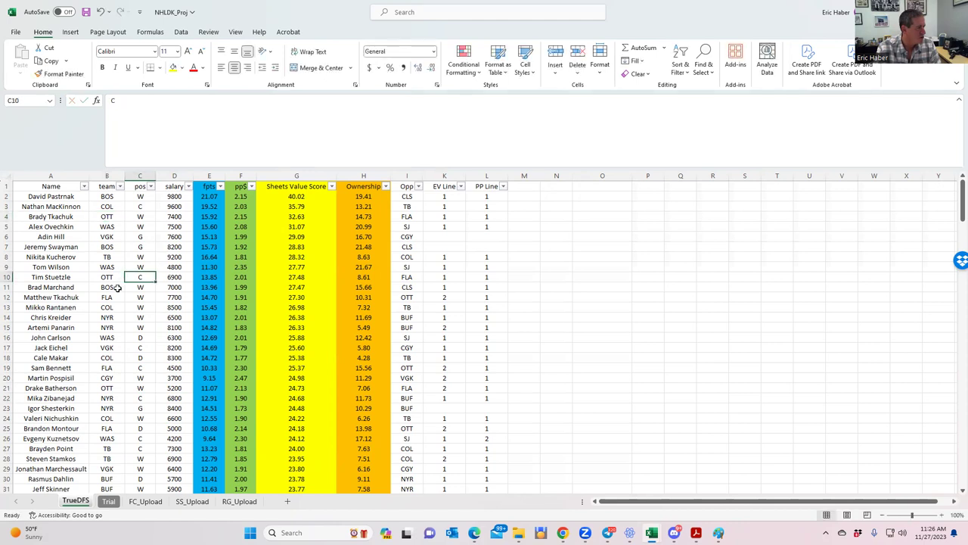
{"action": "left_click", "coordinate": [108, 297]}
{"action": "left_click", "coordinate": [108, 327]}
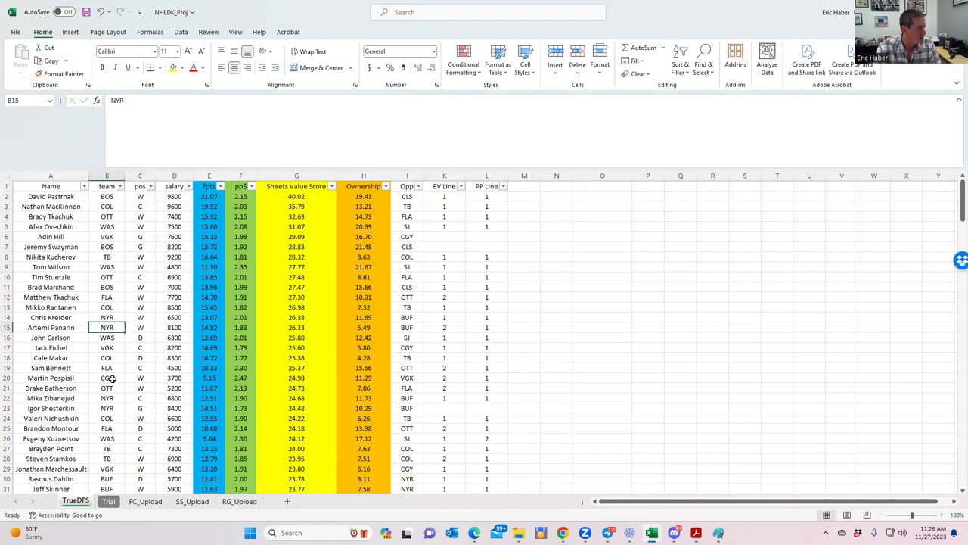
{"action": "left_click", "coordinate": [104, 388]}
{"action": "left_click", "coordinate": [110, 407]}
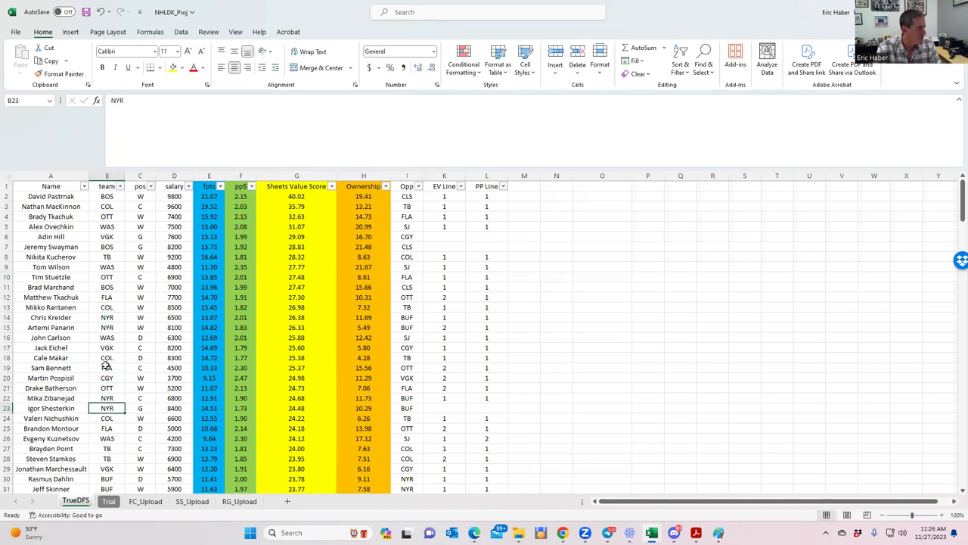
{"action": "left_click", "coordinate": [111, 299]}
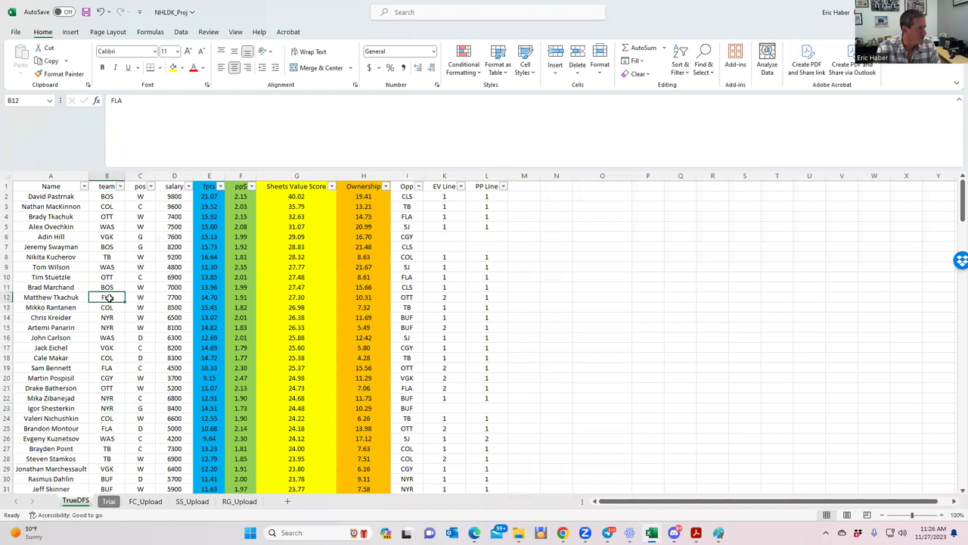
{"action": "left_click", "coordinate": [149, 297]}
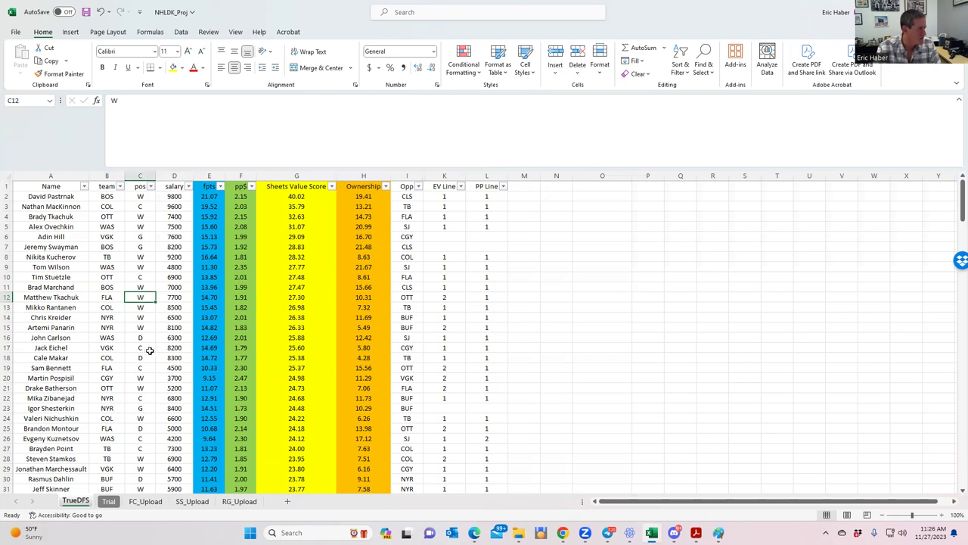
{"action": "left_click", "coordinate": [147, 248]}
{"action": "left_click", "coordinate": [184, 248]}
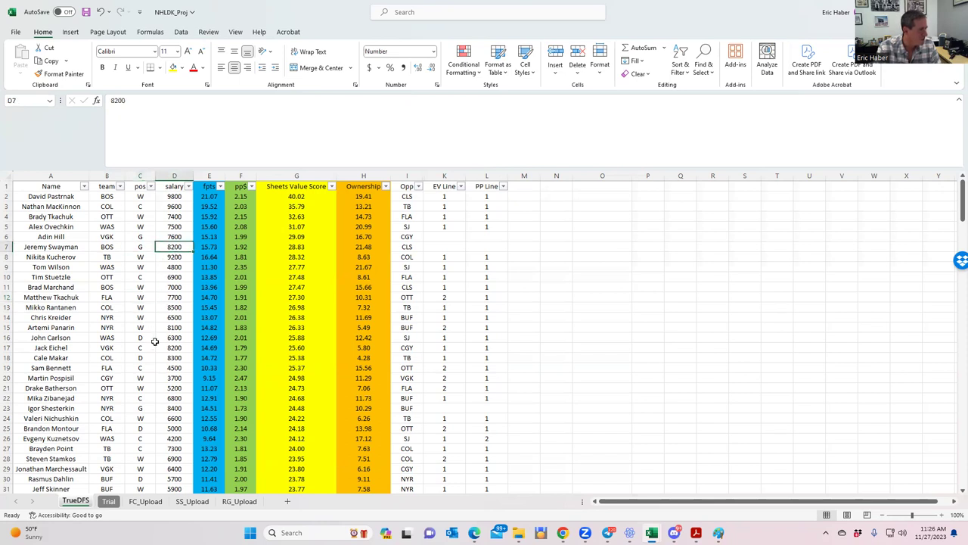
Step: Check the 8400 salary in D23, then scroll down to the goalie row 179
{"action": "left_click", "coordinate": [182, 408]}
{"action": "scroll", "coordinate": [180, 454], "scroll_direction": "down", "scroll_amount": 3}
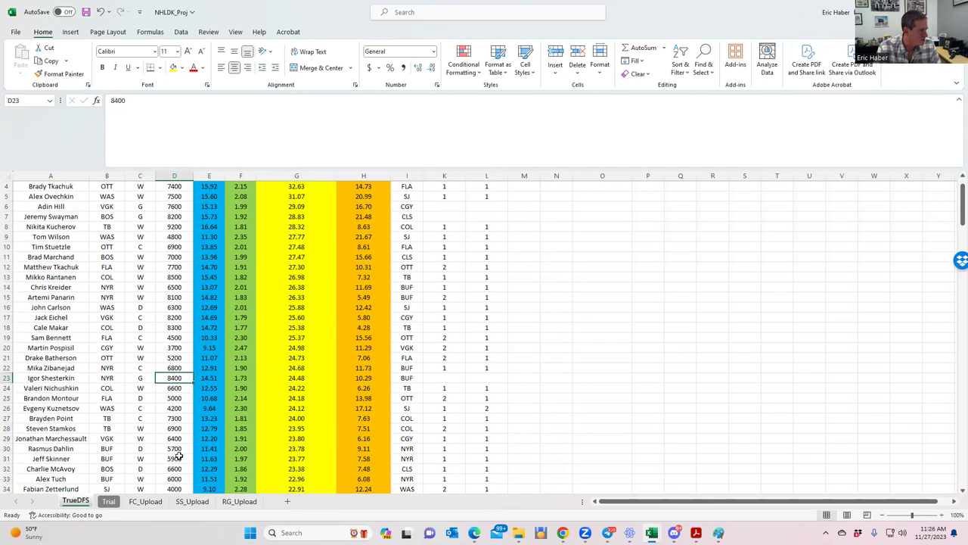
{"action": "scroll", "coordinate": [179, 453], "scroll_direction": "down", "scroll_amount": 5}
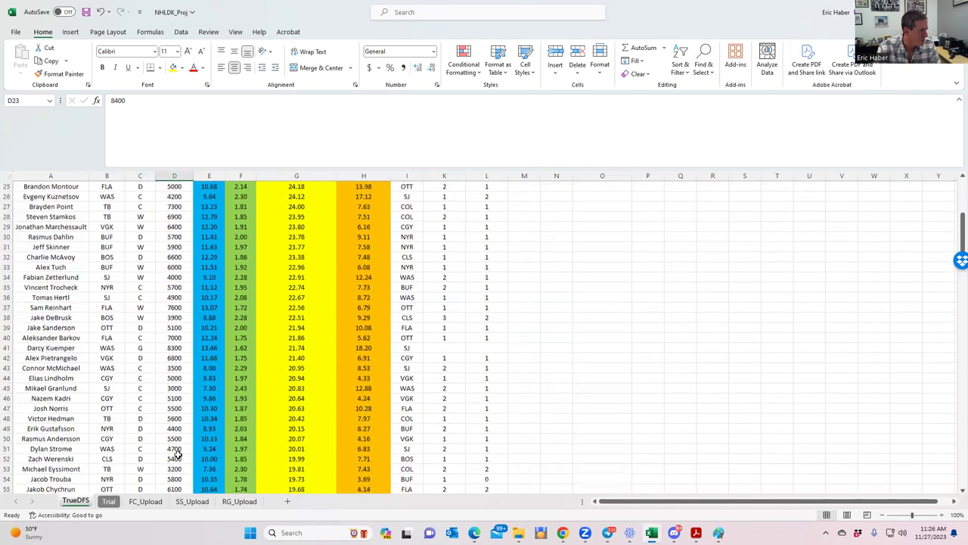
{"action": "scroll", "coordinate": [176, 454], "scroll_direction": "down", "scroll_amount": 14}
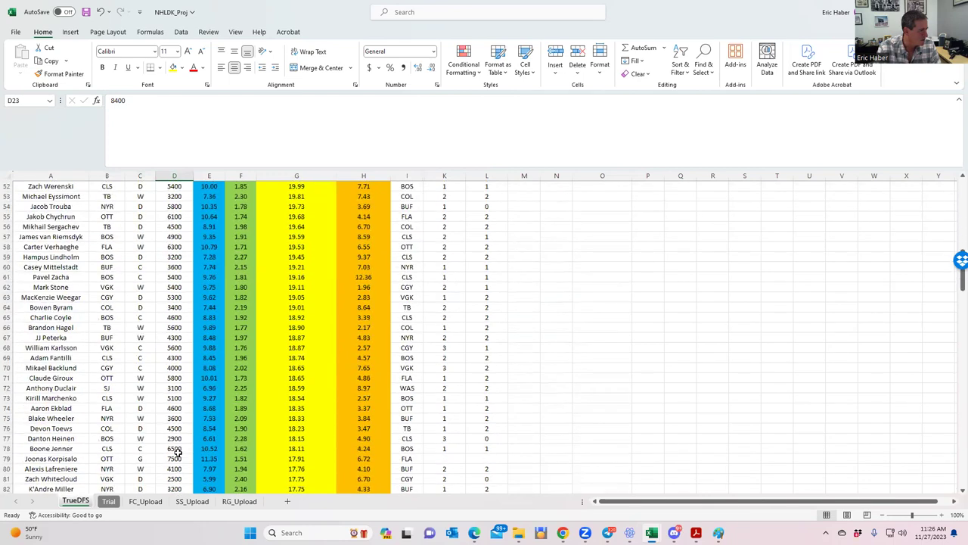
{"action": "scroll", "coordinate": [176, 452], "scroll_direction": "down", "scroll_amount": 13}
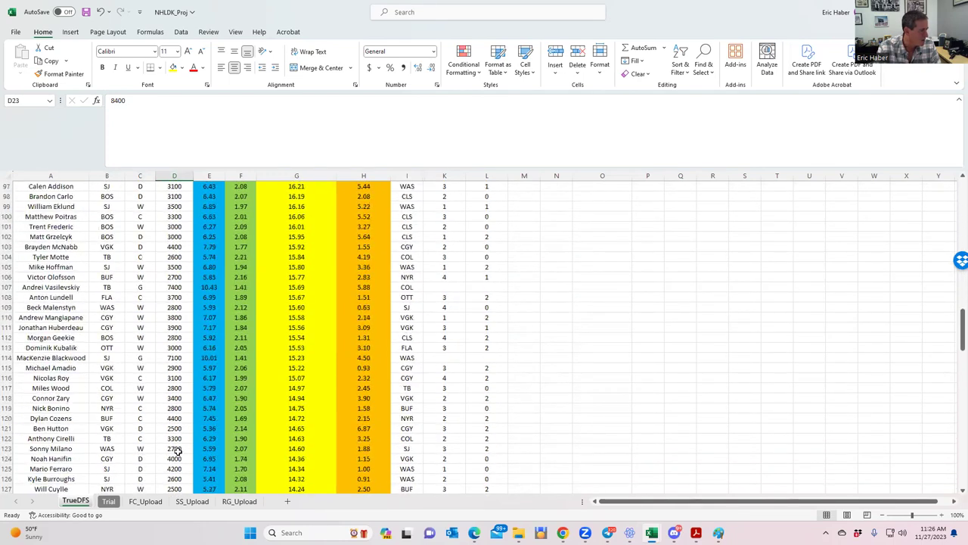
{"action": "scroll", "coordinate": [176, 449], "scroll_direction": "down", "scroll_amount": 9}
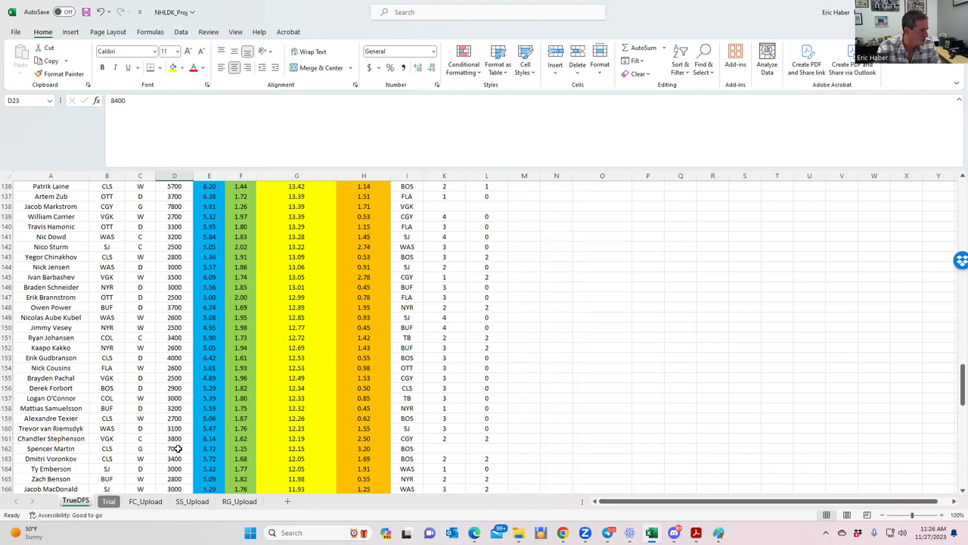
{"action": "scroll", "coordinate": [177, 446], "scroll_direction": "down", "scroll_amount": 8}
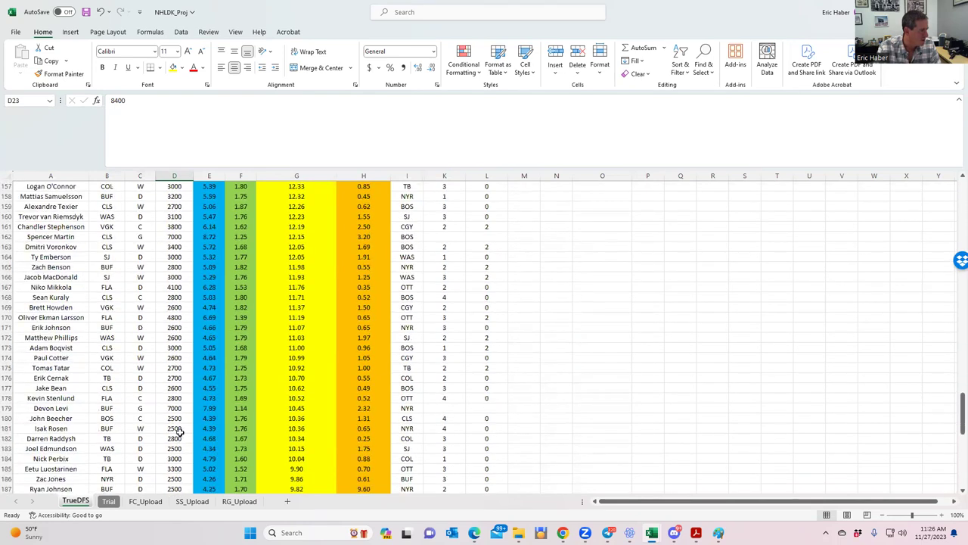
{"action": "left_click", "coordinate": [144, 408]}
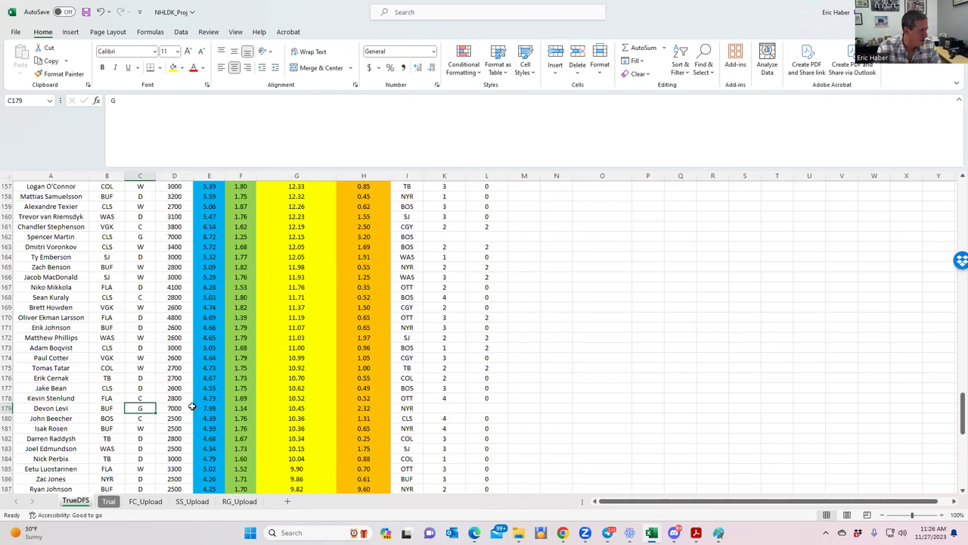
Step: Select Devon Levi's 7000 salary, restore the Excel window and switch back to SaberSim
{"action": "left_click", "coordinate": [174, 407]}
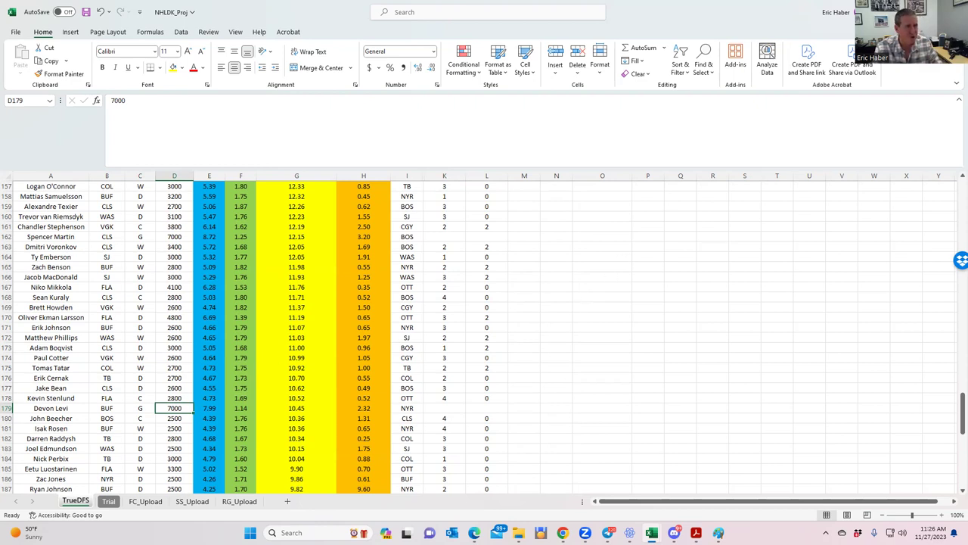
{"action": "left_click", "coordinate": [913, 12]}
{"action": "key", "text": "alt+Tab"}
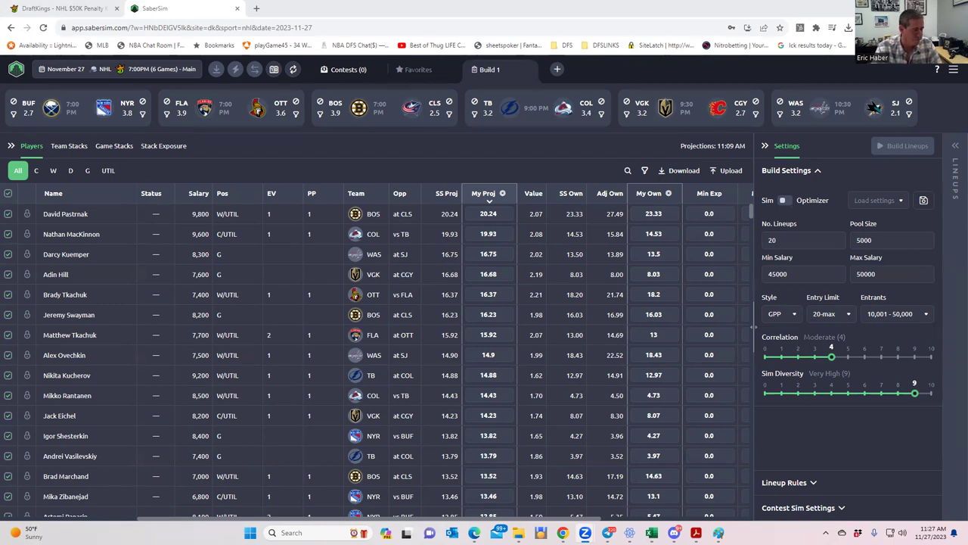
Step: Bring up the Excel window previews to reach the NHLDK_Stacks workbook
{"action": "mouse_move", "coordinate": [650, 533]}
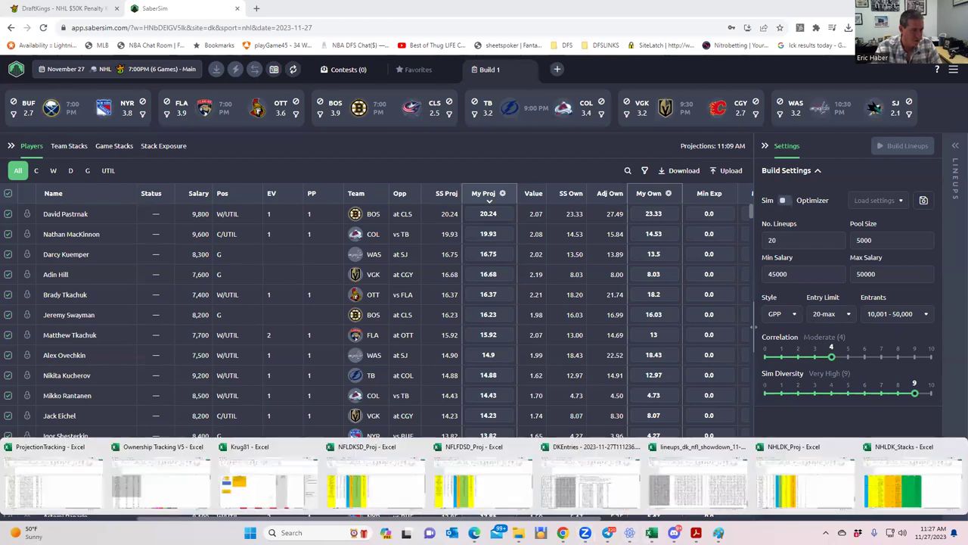
Step: Open NHLDK_Stacks and view the COL stack's player names
{"action": "left_click", "coordinate": [894, 489]}
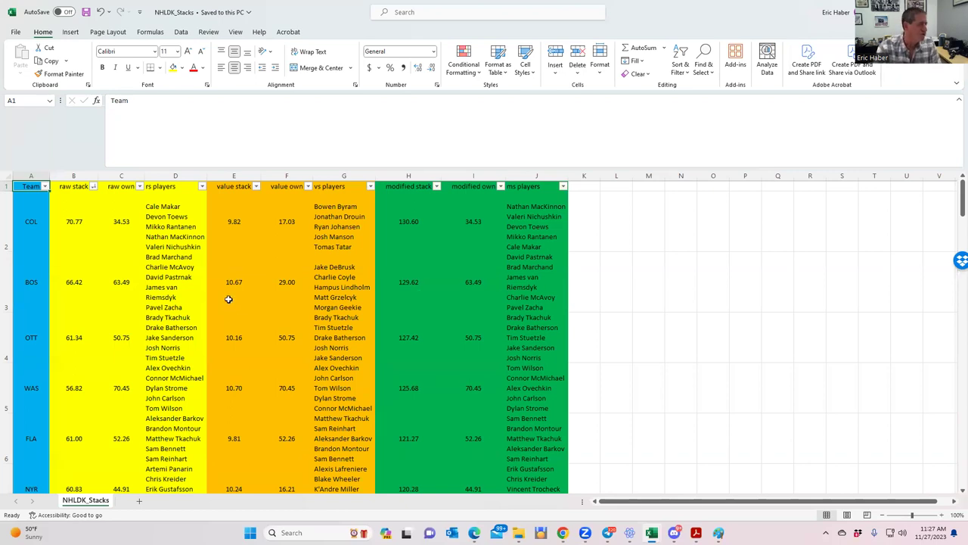
{"action": "left_click", "coordinate": [34, 236]}
{"action": "left_click", "coordinate": [159, 227]}
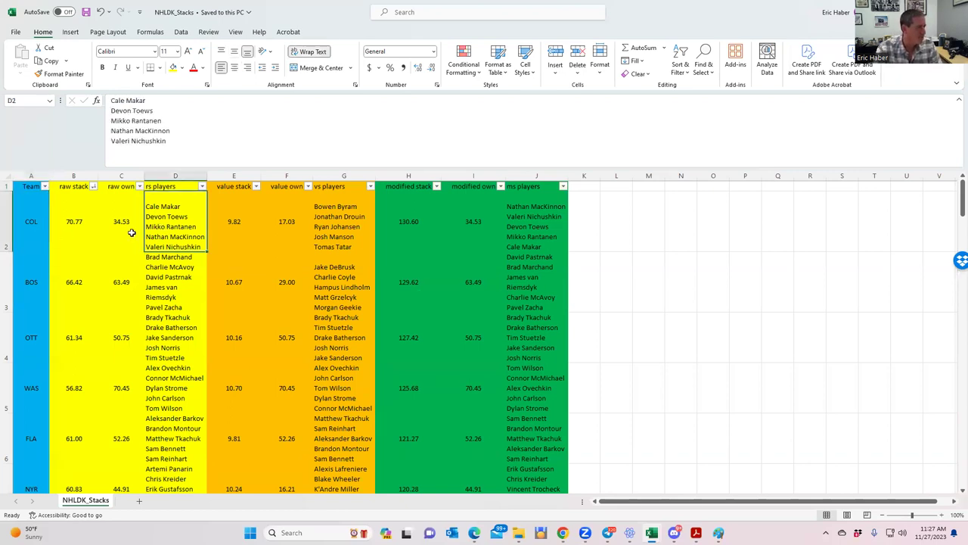
{"action": "left_click", "coordinate": [42, 230]}
{"action": "left_click", "coordinate": [175, 230]}
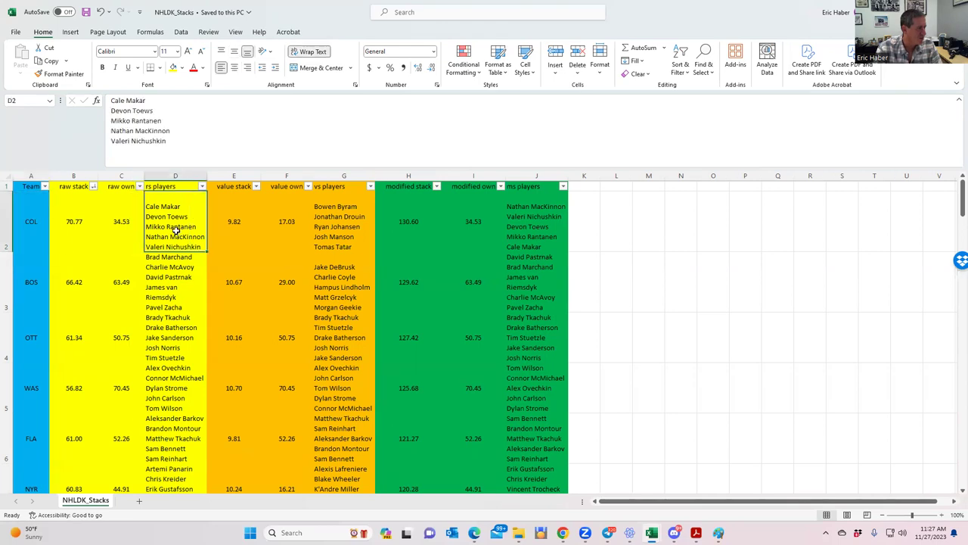
Step: Sort teams largest to smallest by raw, value and modified stack in turn
{"action": "left_click", "coordinate": [93, 186]}
{"action": "left_click", "coordinate": [66, 210]}
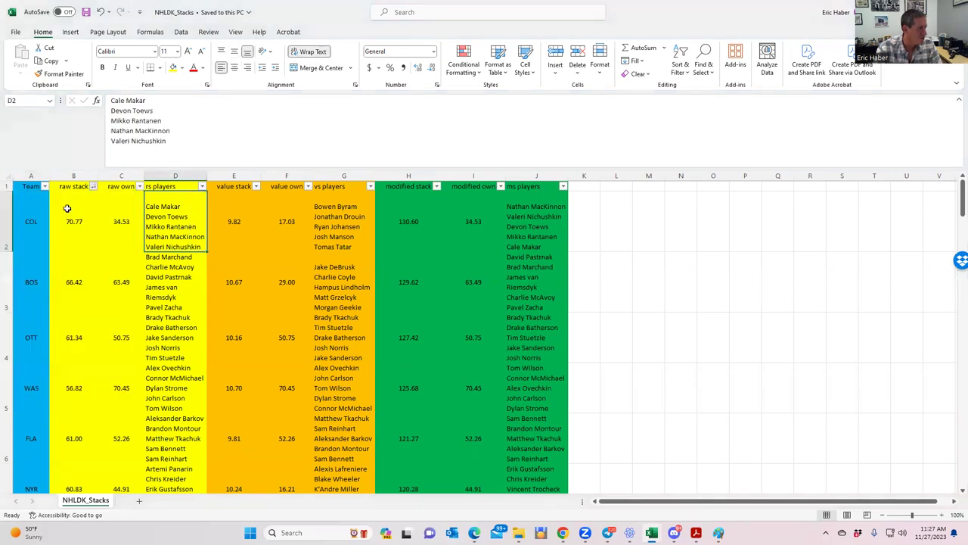
{"action": "left_click", "coordinate": [256, 186]}
{"action": "left_click", "coordinate": [220, 212]}
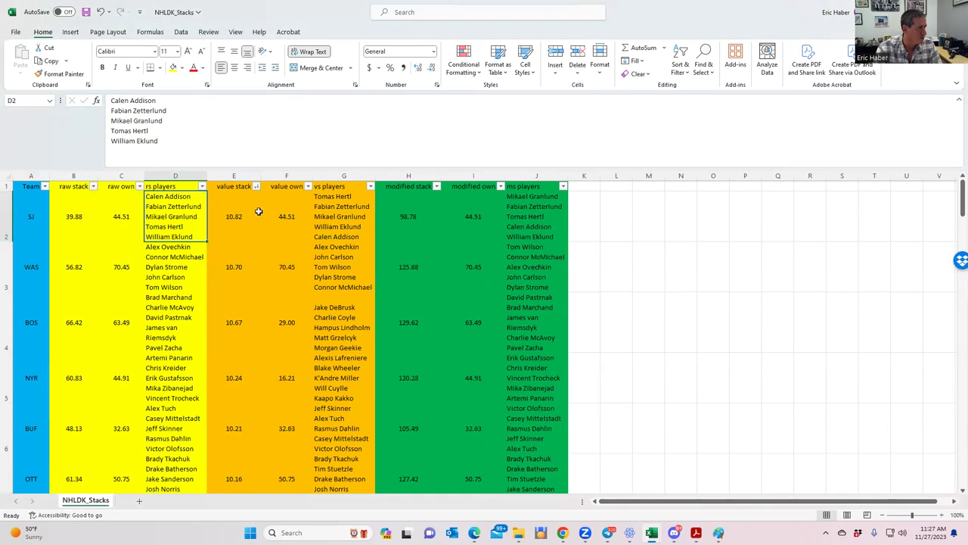
{"action": "left_click", "coordinate": [436, 186]}
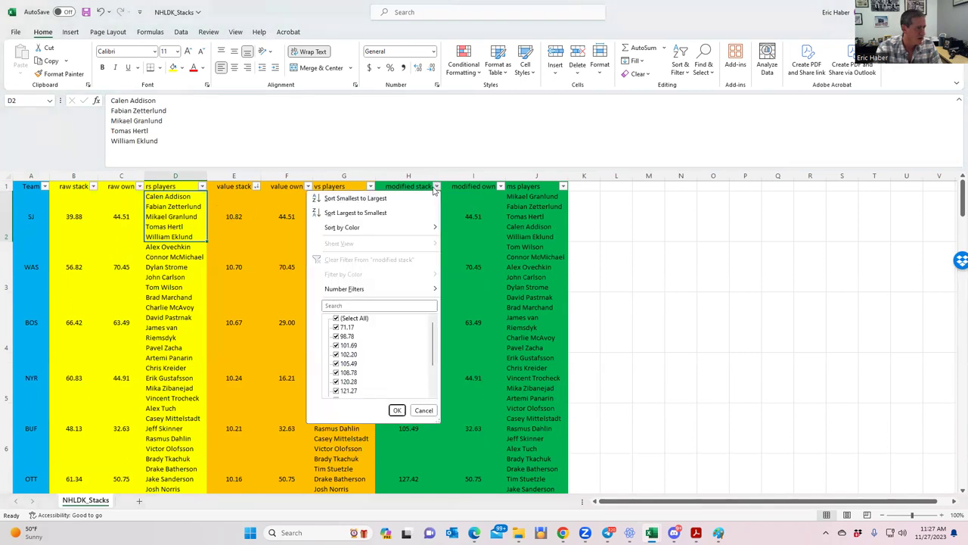
{"action": "left_click", "coordinate": [354, 212]}
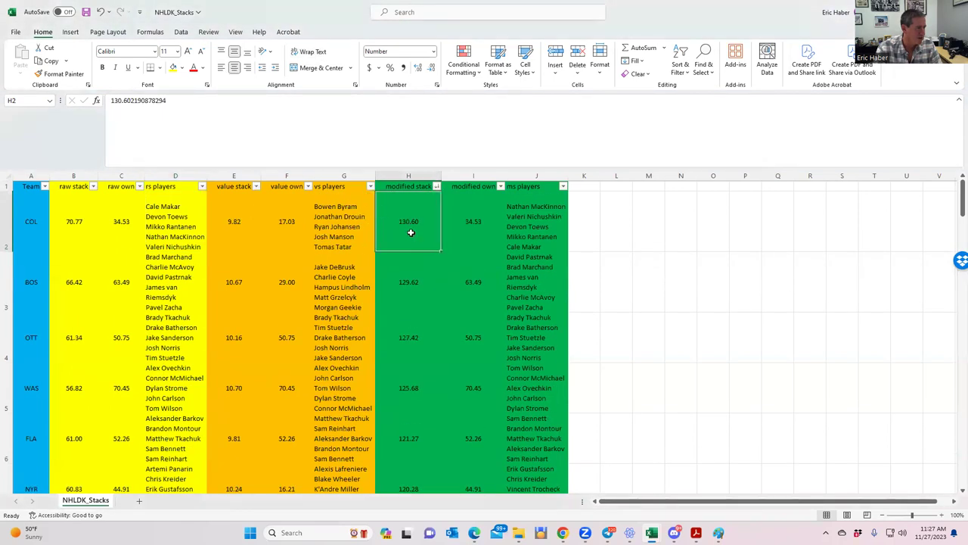
{"action": "left_click", "coordinate": [411, 282]}
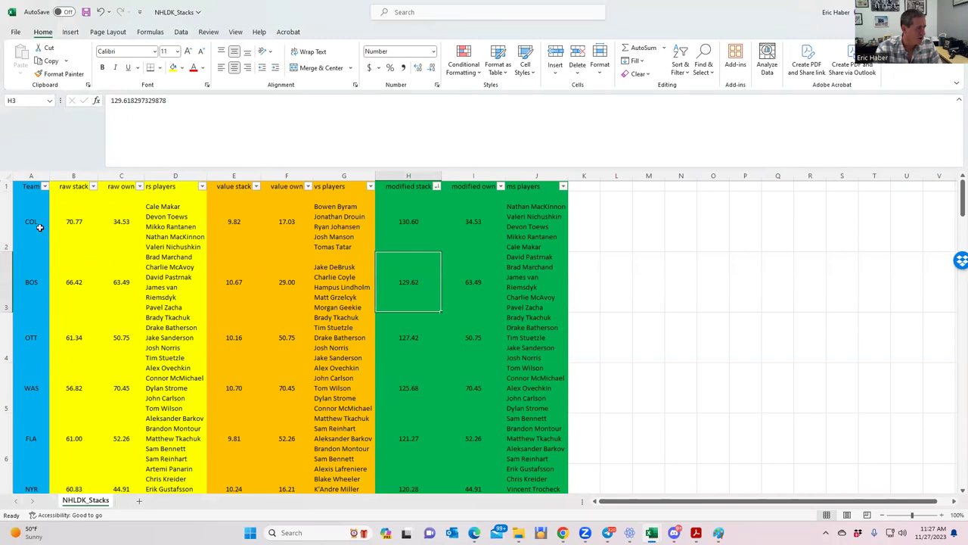
Step: Re-sort by raw and modified stack, finishing with value stack largest first
{"action": "left_click", "coordinate": [93, 187]}
{"action": "left_click", "coordinate": [38, 213]}
{"action": "left_click", "coordinate": [437, 186]}
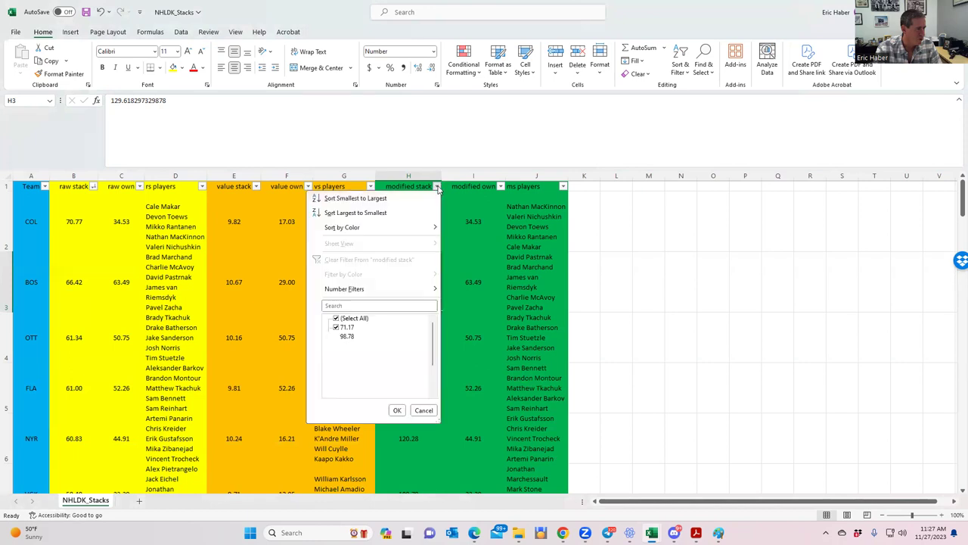
{"action": "left_click", "coordinate": [386, 213]}
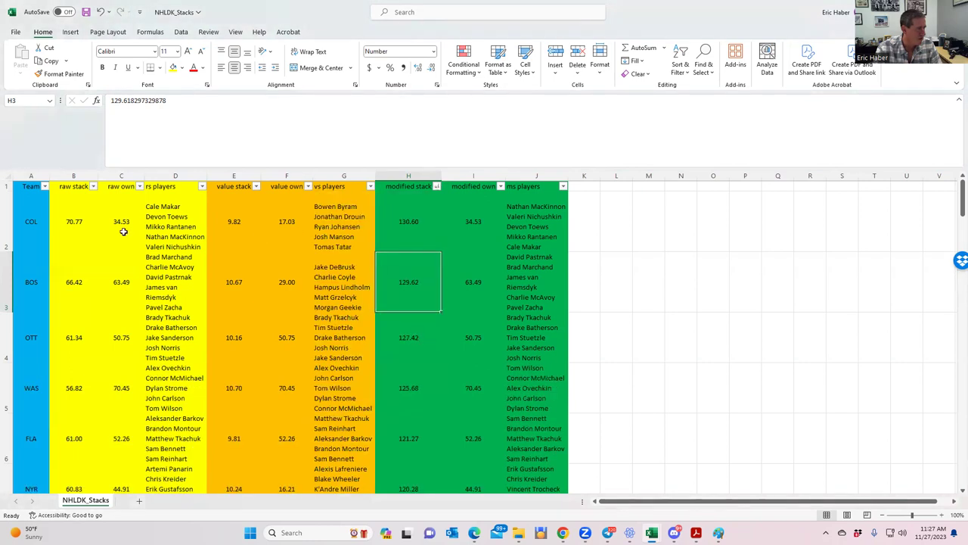
{"action": "left_click", "coordinate": [93, 187]}
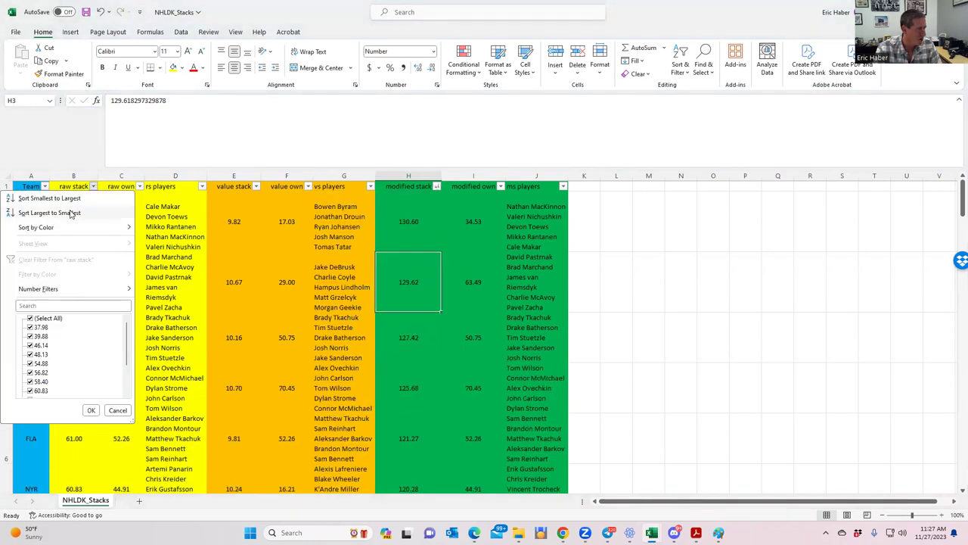
{"action": "left_click", "coordinate": [71, 213]}
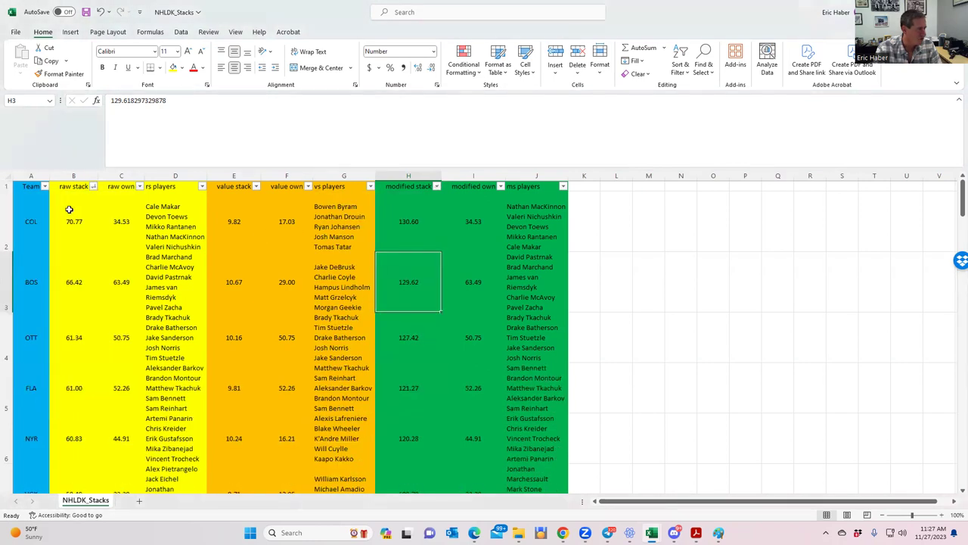
{"action": "left_click", "coordinate": [437, 187]}
{"action": "left_click", "coordinate": [384, 213]}
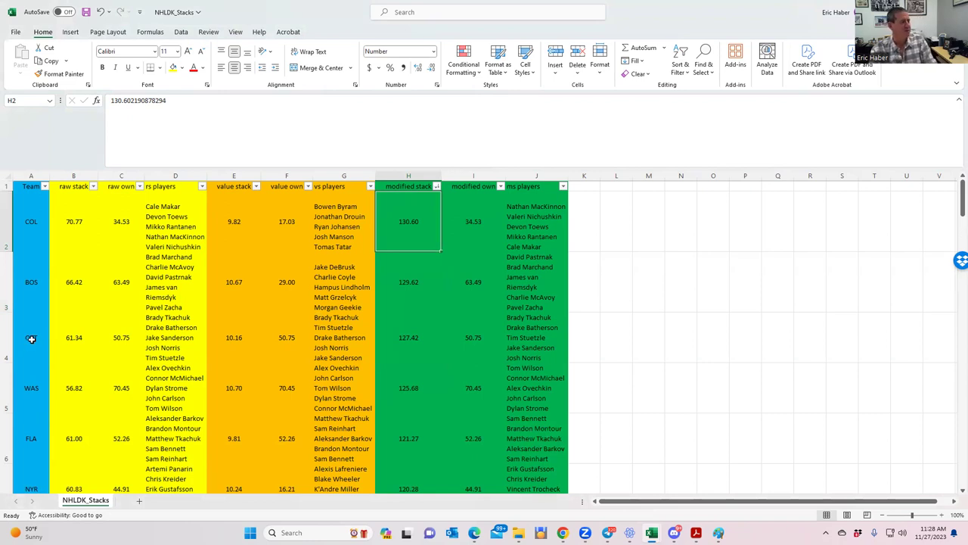
{"action": "left_click", "coordinate": [256, 186]}
{"action": "left_click", "coordinate": [217, 210]}
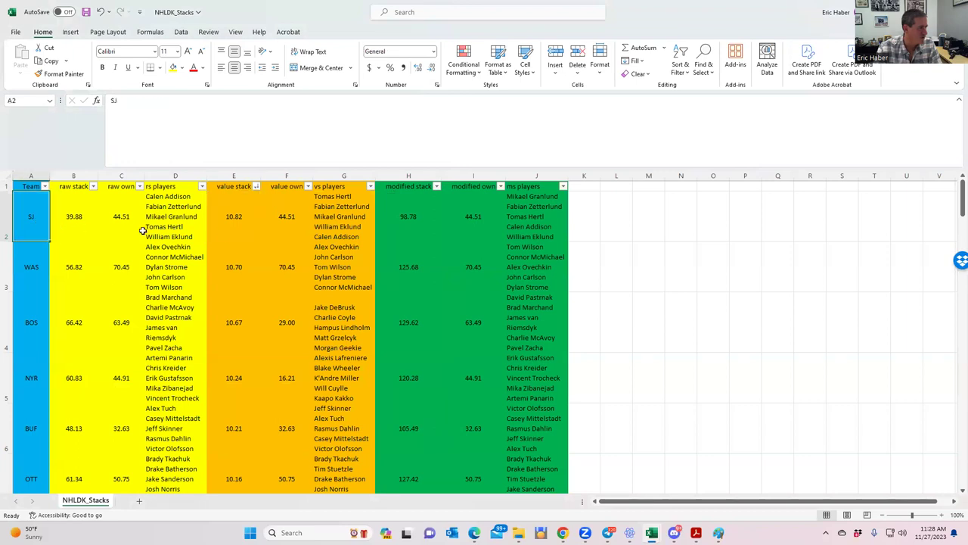
Step: Review SJ's 44.51 value own and NYR's stack players, then return to SaberSim
{"action": "left_click", "coordinate": [280, 218]}
{"action": "left_click", "coordinate": [333, 221]}
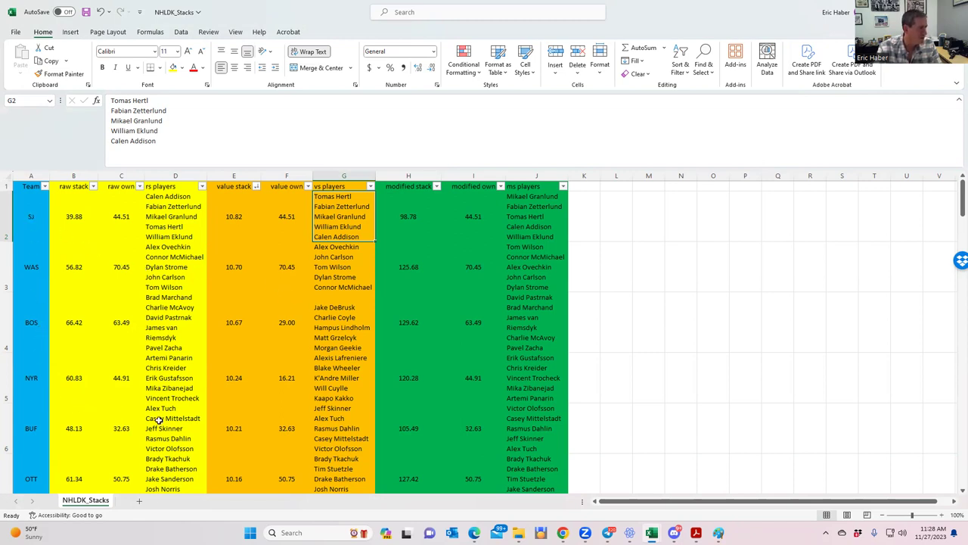
{"action": "left_click", "coordinate": [151, 382]}
{"action": "left_click", "coordinate": [31, 376]}
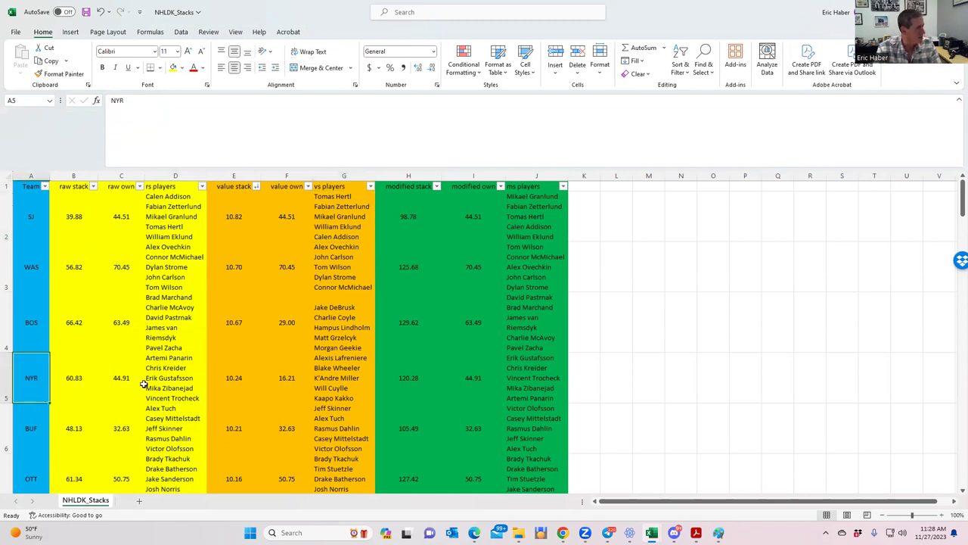
{"action": "left_click", "coordinate": [176, 378]}
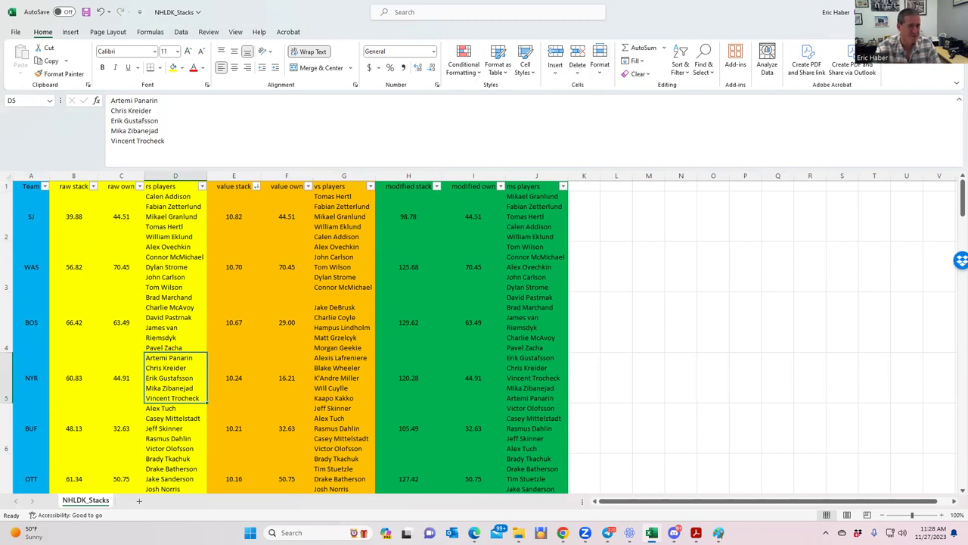
{"action": "key", "text": "alt+Tab"}
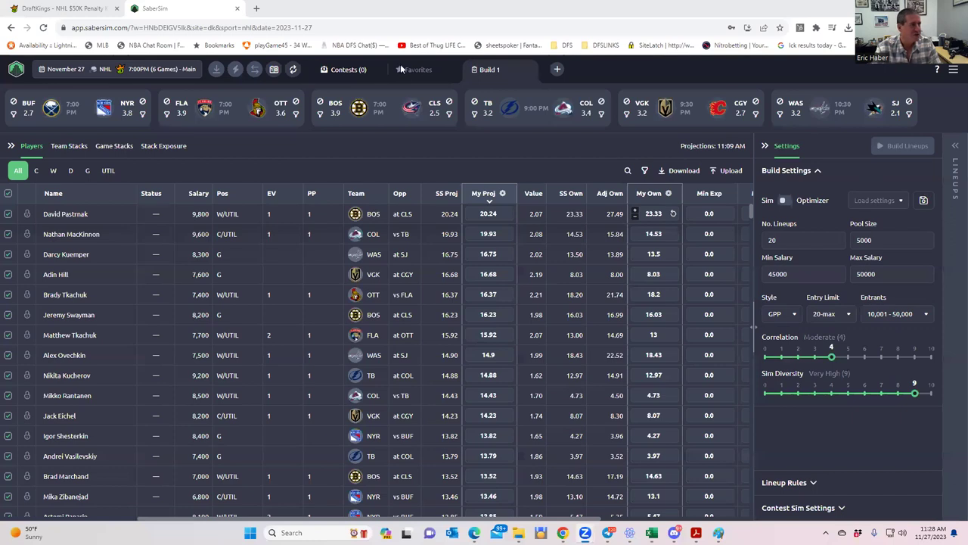
Step: In the DraftKings draft, add BUF goalie D. Levi from the BUF vs NYR game
{"action": "left_click", "coordinate": [82, 9]}
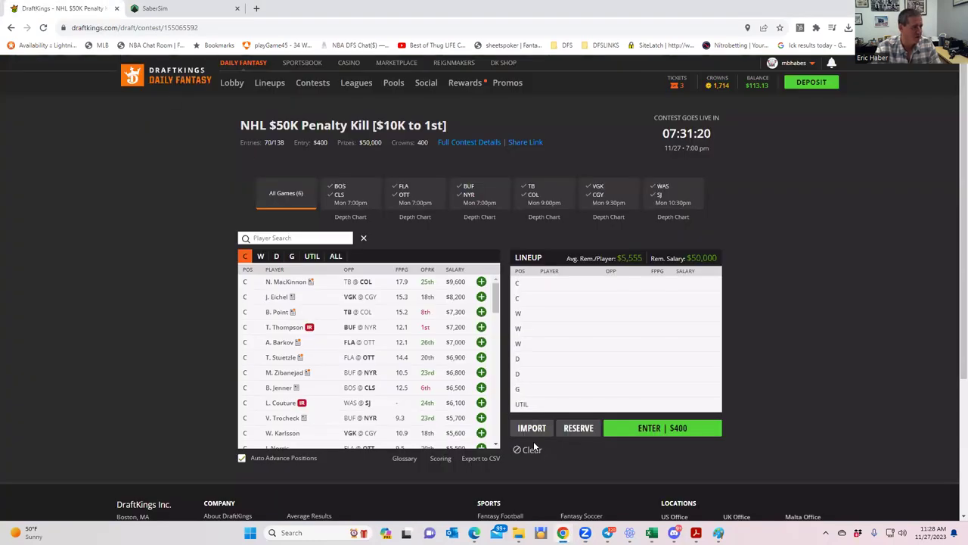
{"action": "left_click", "coordinate": [292, 256]}
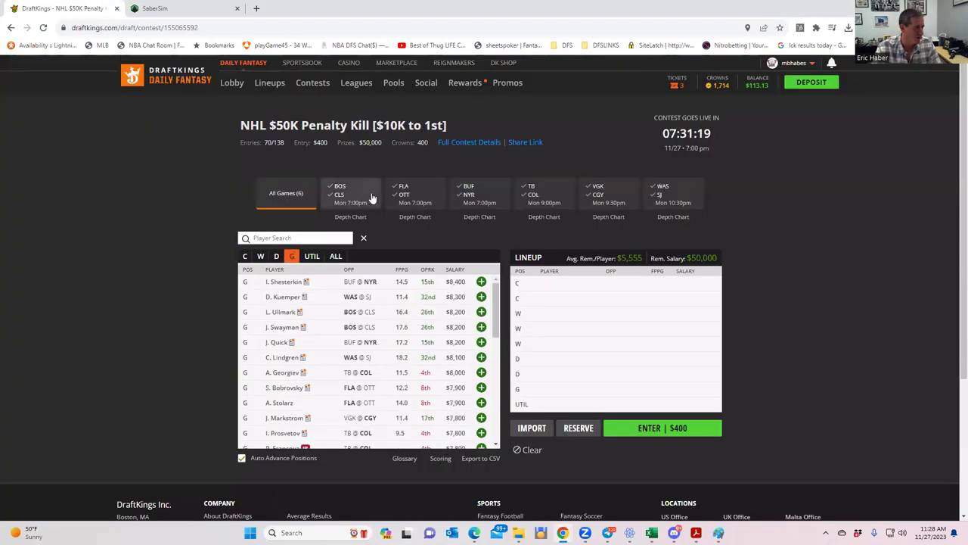
{"action": "left_click", "coordinate": [470, 189]}
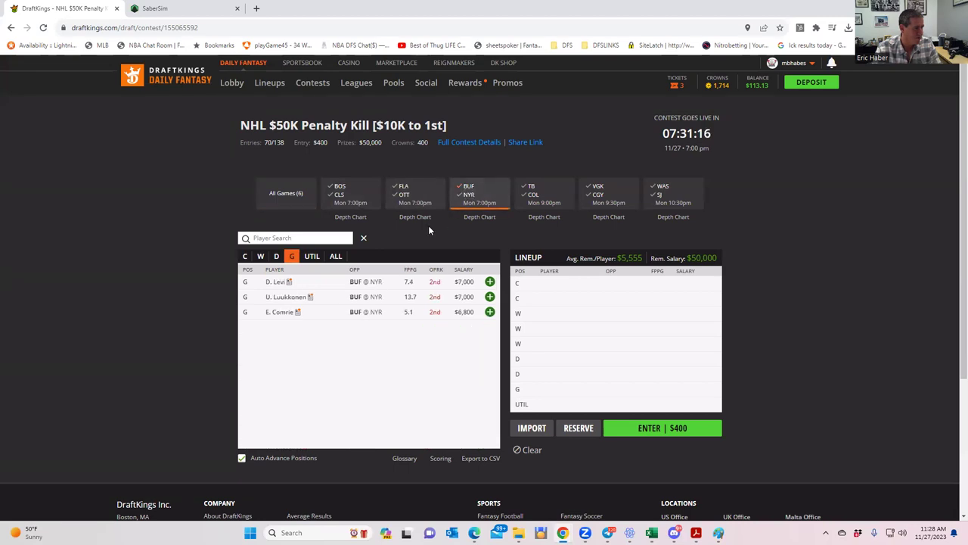
{"action": "left_click", "coordinate": [490, 281]}
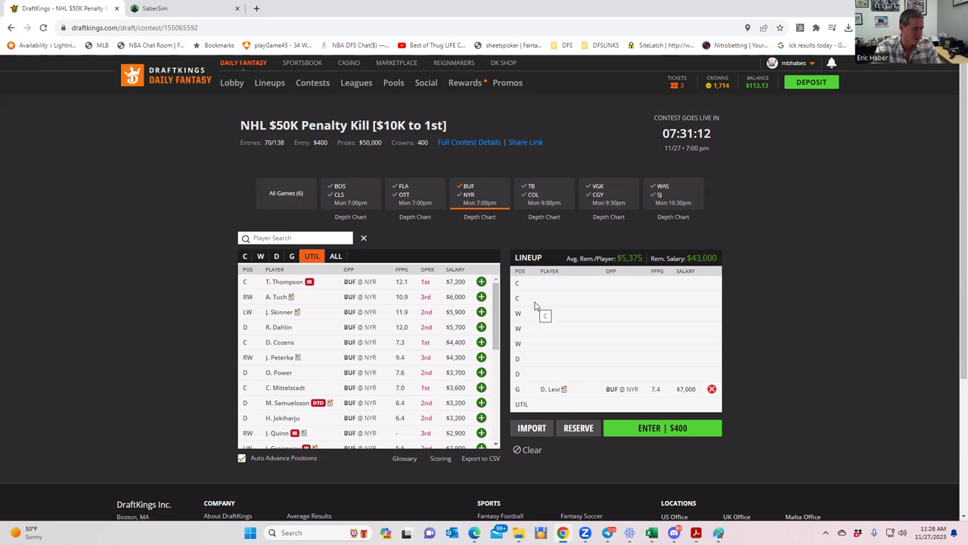
Step: Narrow the player list to the FLA vs OTT game
{"action": "left_click", "coordinate": [469, 188]}
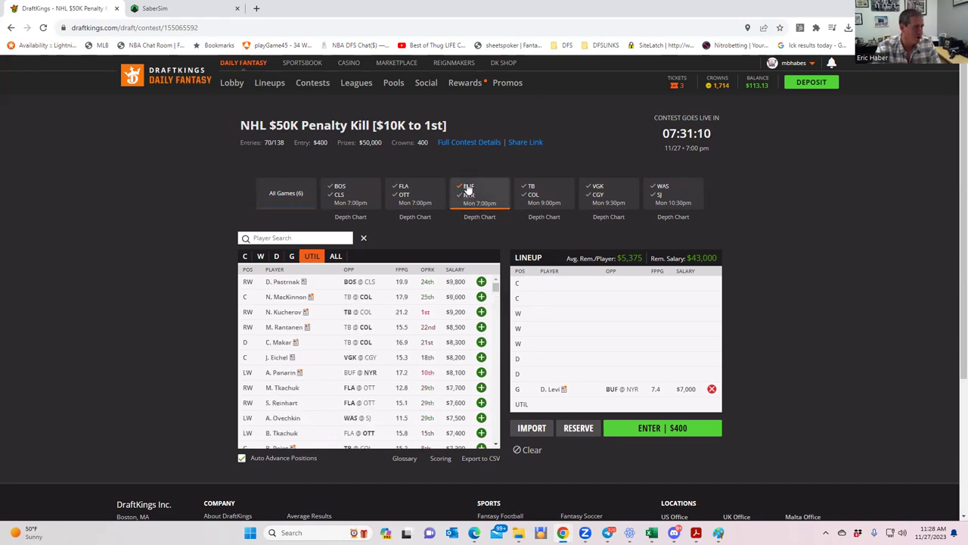
{"action": "left_click", "coordinate": [405, 193]}
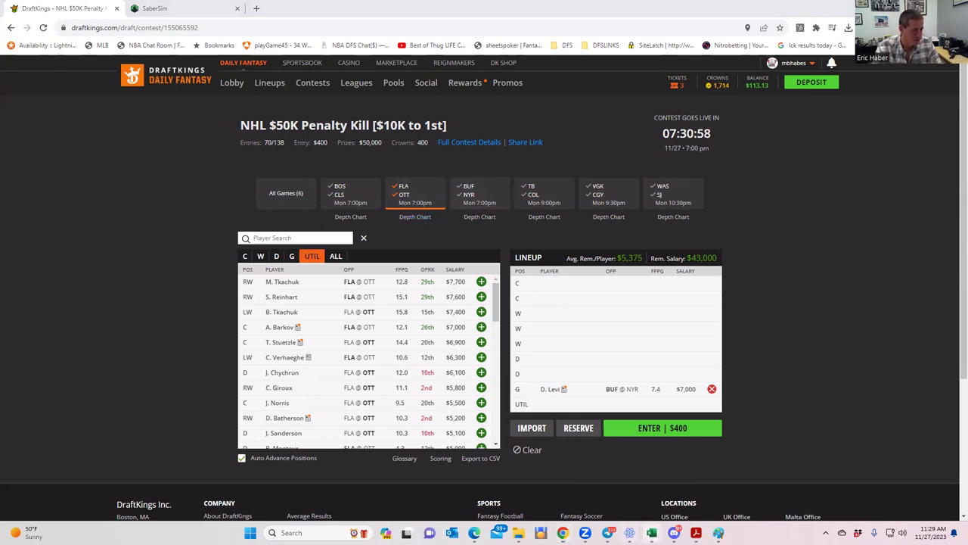
{"action": "mouse_move", "coordinate": [646, 529]}
{"action": "left_click", "coordinate": [784, 486]}
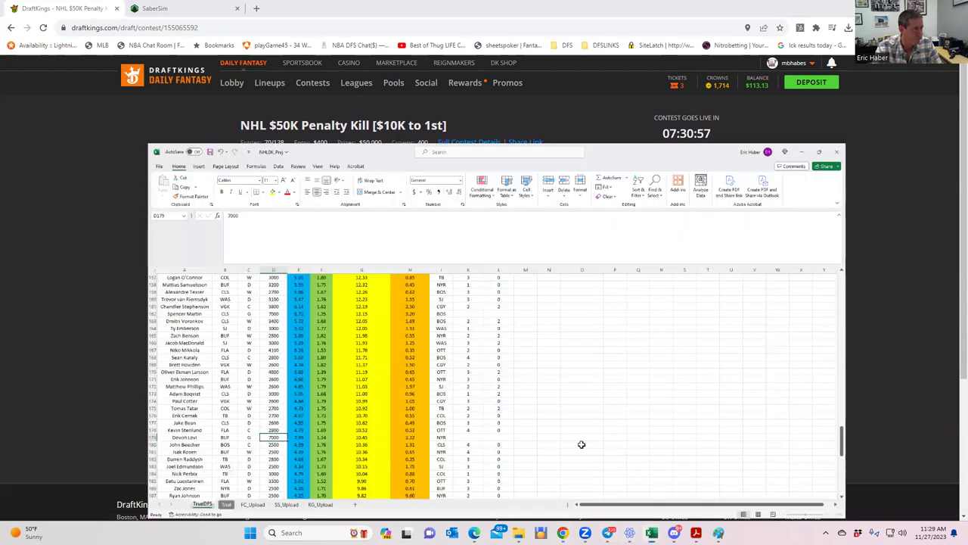
{"action": "scroll", "coordinate": [323, 227], "scroll_direction": "up", "scroll_amount": 18}
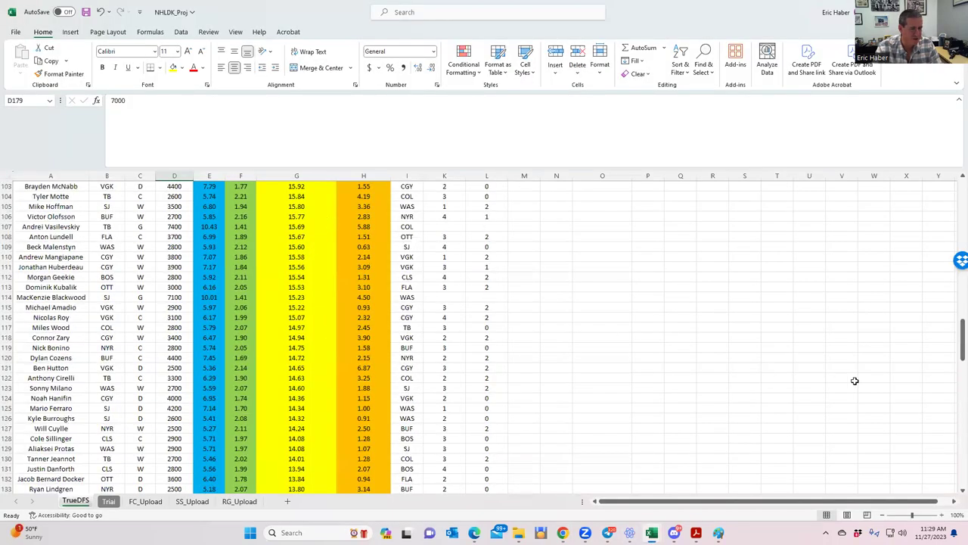
{"action": "left_click_drag", "start_coordinate": [954, 346], "coordinate": [201, 262]}
{"action": "left_click", "coordinate": [140, 216]}
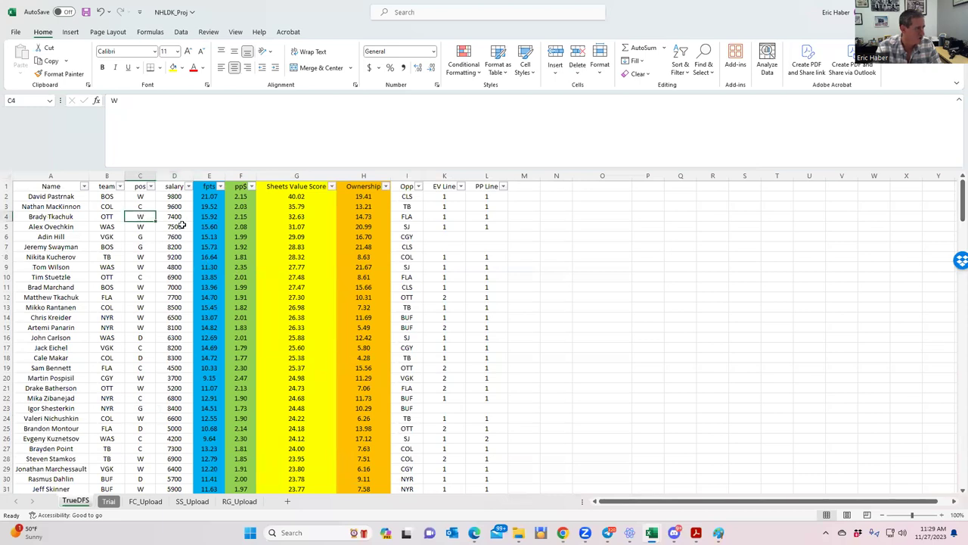
{"action": "left_click", "coordinate": [151, 277]}
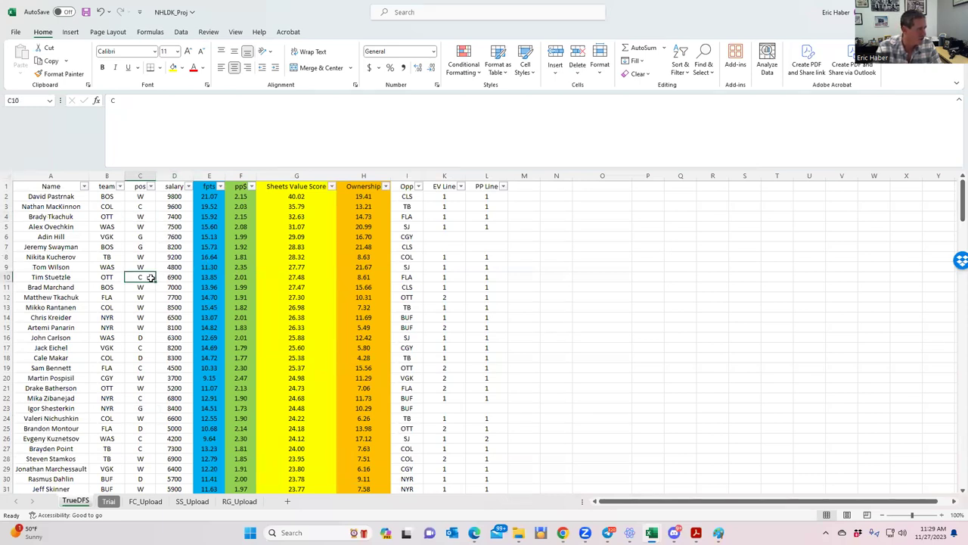
{"action": "left_click", "coordinate": [151, 386]}
Step: Add OTT's Stuetzle at center plus B. Tkachuk and Batherson at wing
{"action": "key", "text": "alt+Tab"}
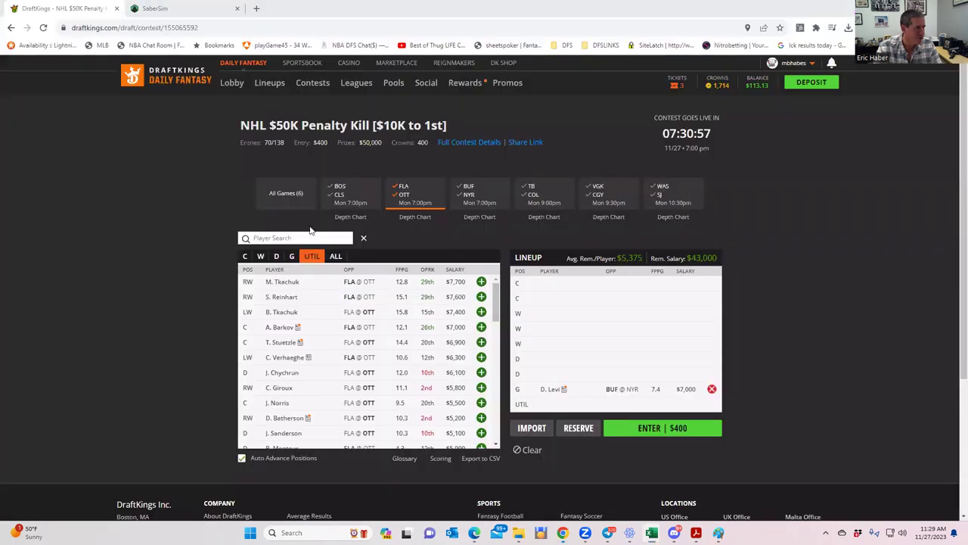
{"action": "left_click", "coordinate": [394, 194]}
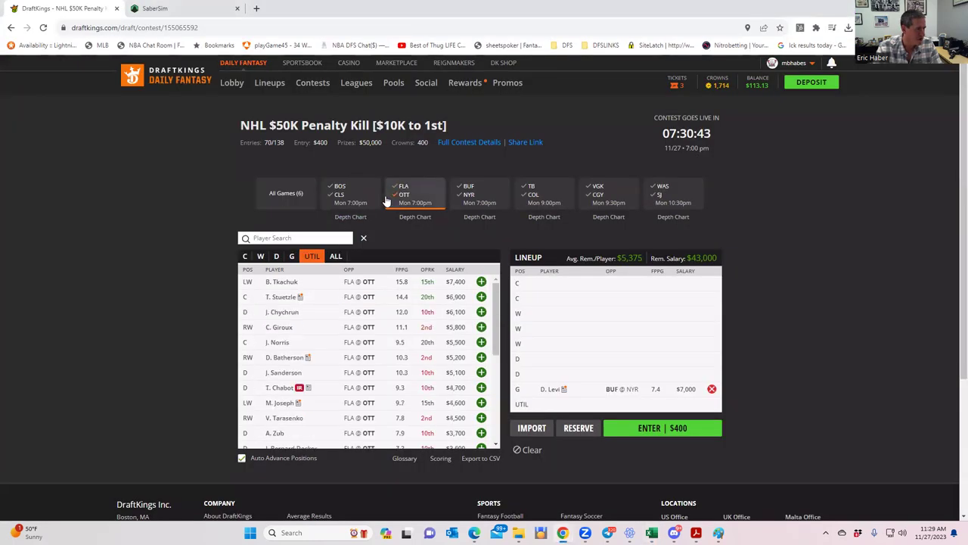
{"action": "left_click", "coordinate": [481, 297]}
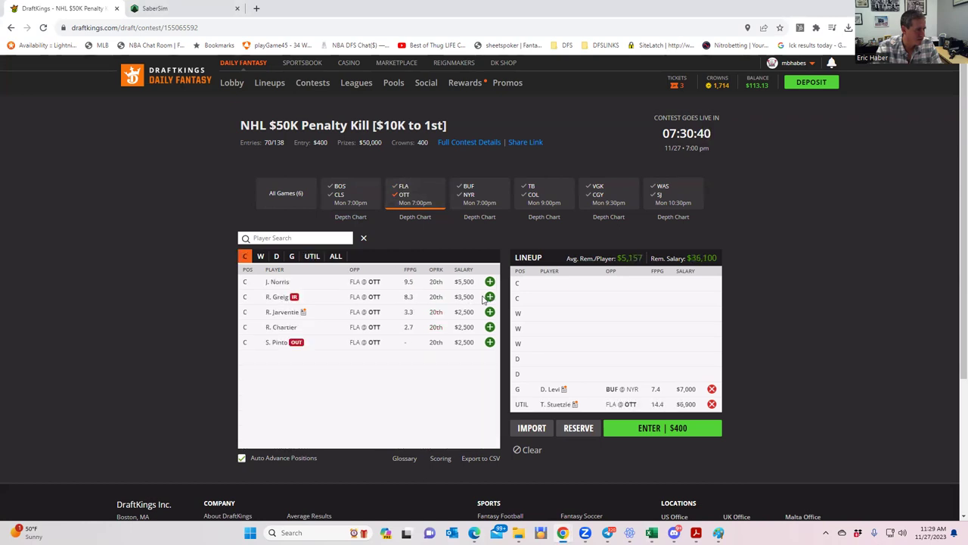
{"action": "left_click", "coordinate": [260, 256]}
{"action": "left_click", "coordinate": [490, 281]}
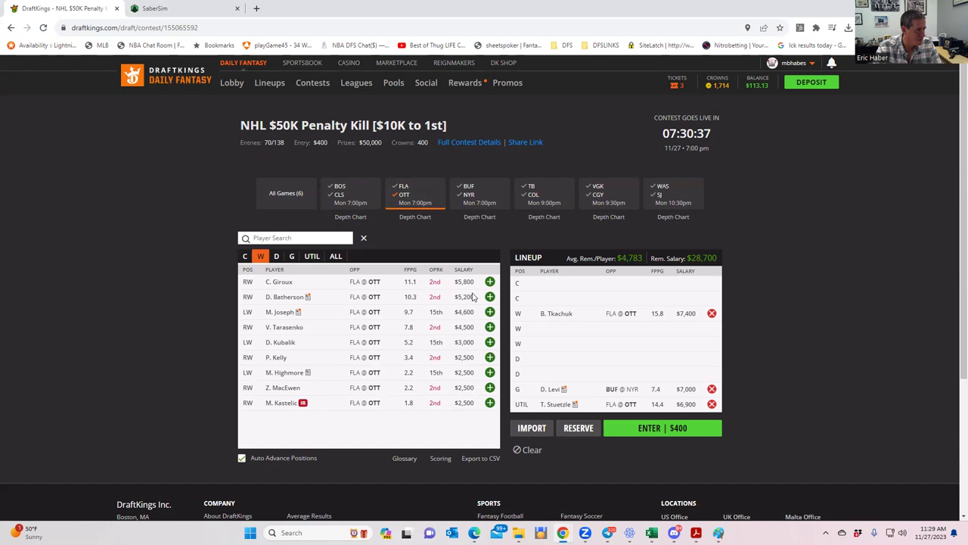
{"action": "left_click", "coordinate": [490, 298]}
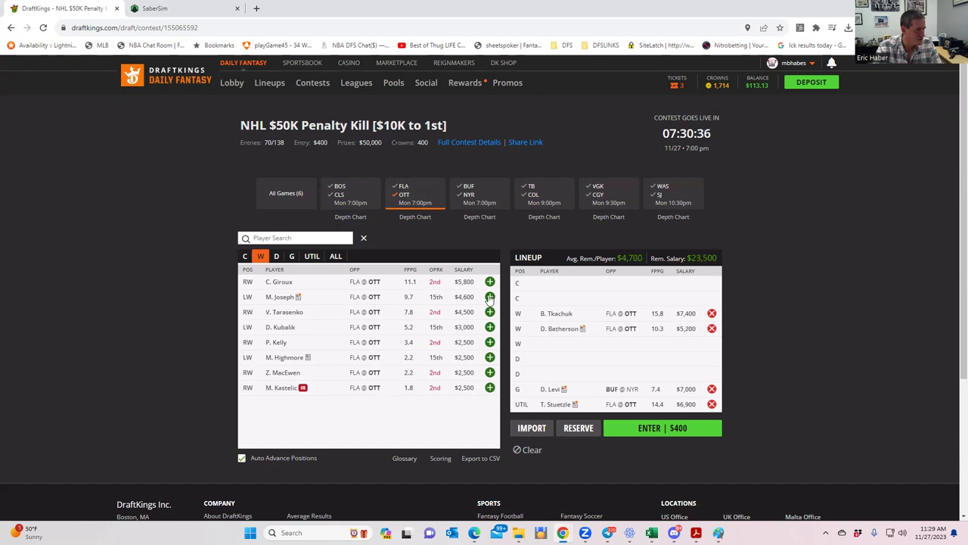
{"action": "left_click", "coordinate": [711, 404]}
{"action": "left_click", "coordinate": [481, 282]}
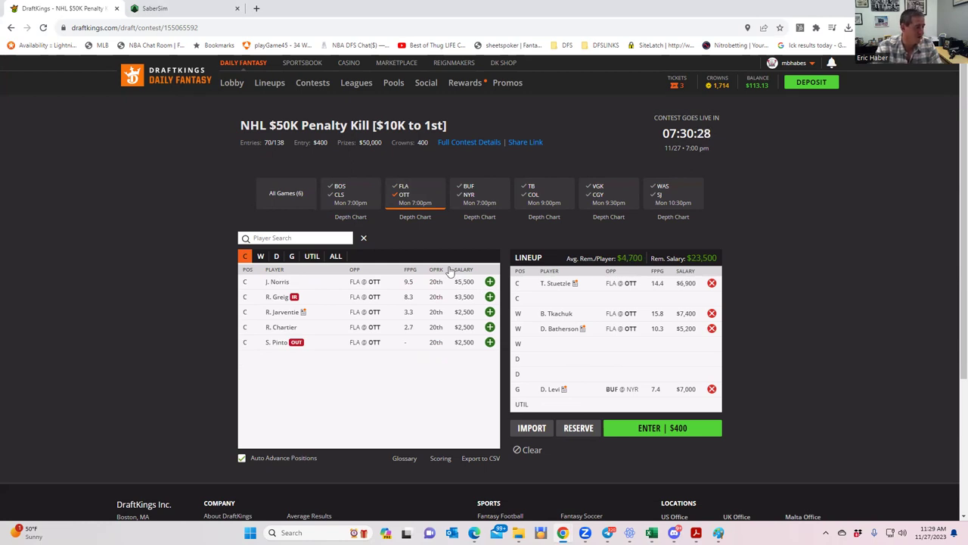
Step: Add FLA's S. Bennett at center and M. Tkachuk at wing, leaving $11,300
{"action": "left_click", "coordinate": [401, 187]}
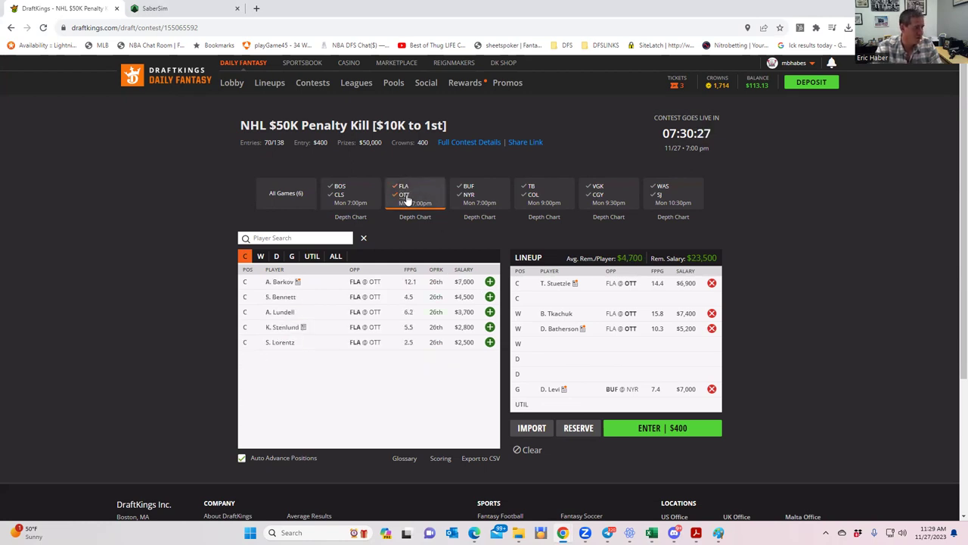
{"action": "left_click", "coordinate": [489, 296]}
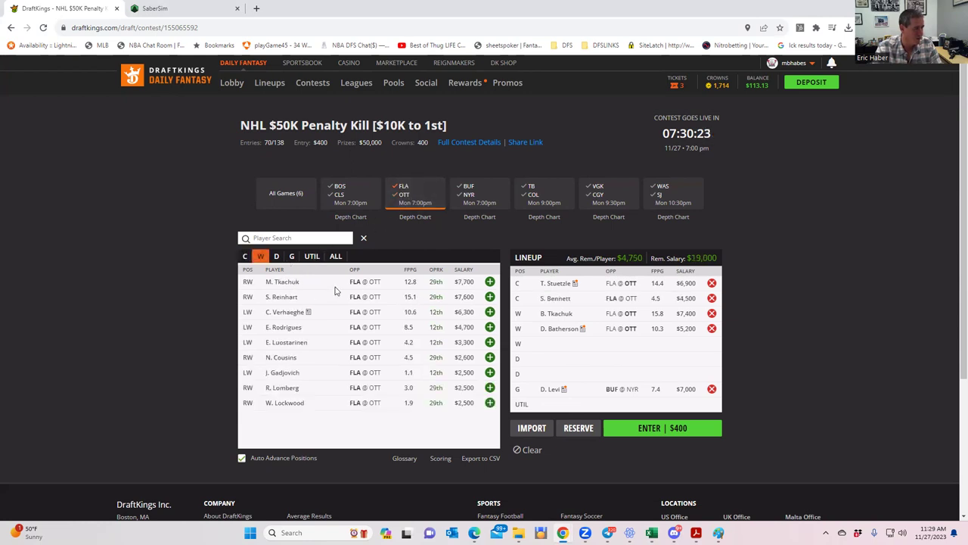
{"action": "left_click", "coordinate": [490, 282]}
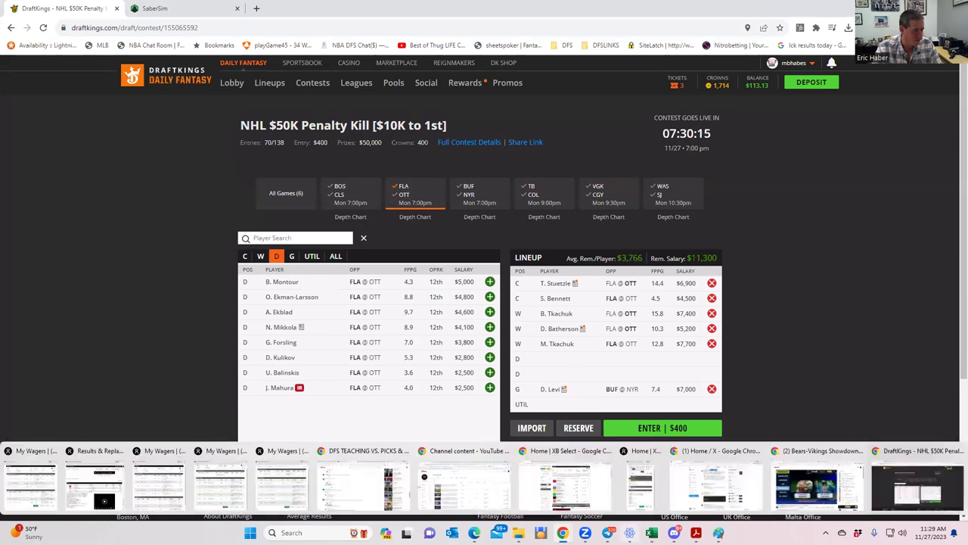
{"action": "mouse_move", "coordinate": [651, 533]}
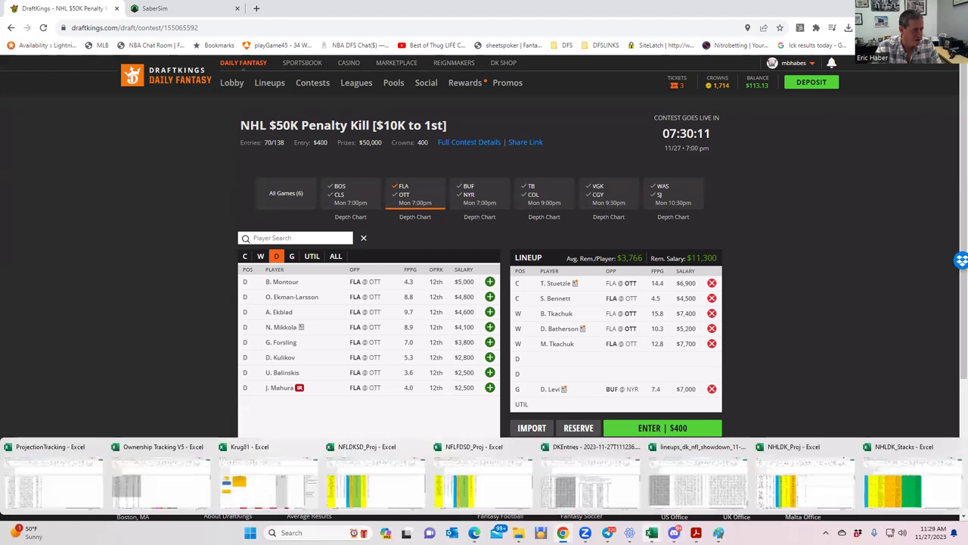
{"action": "left_click", "coordinate": [779, 496]}
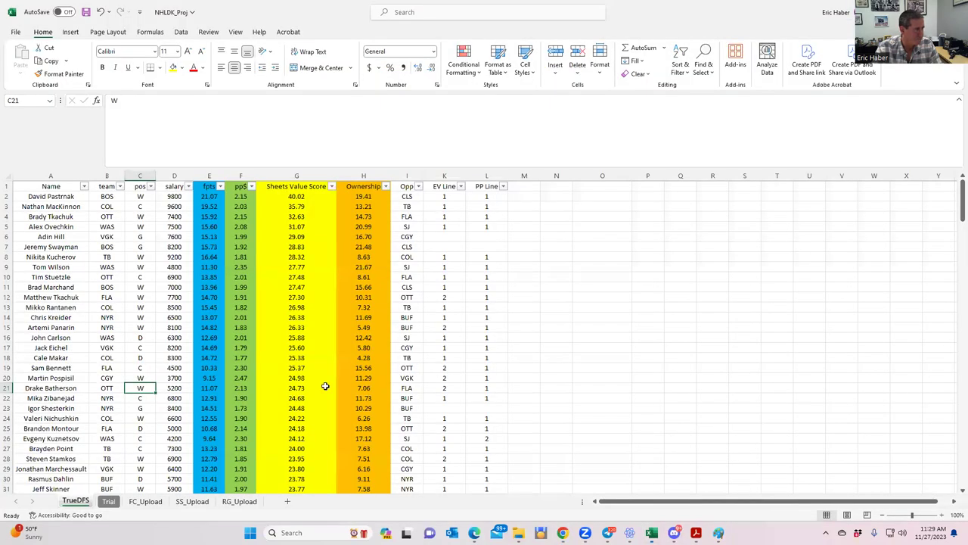
{"action": "left_click", "coordinate": [142, 299]}
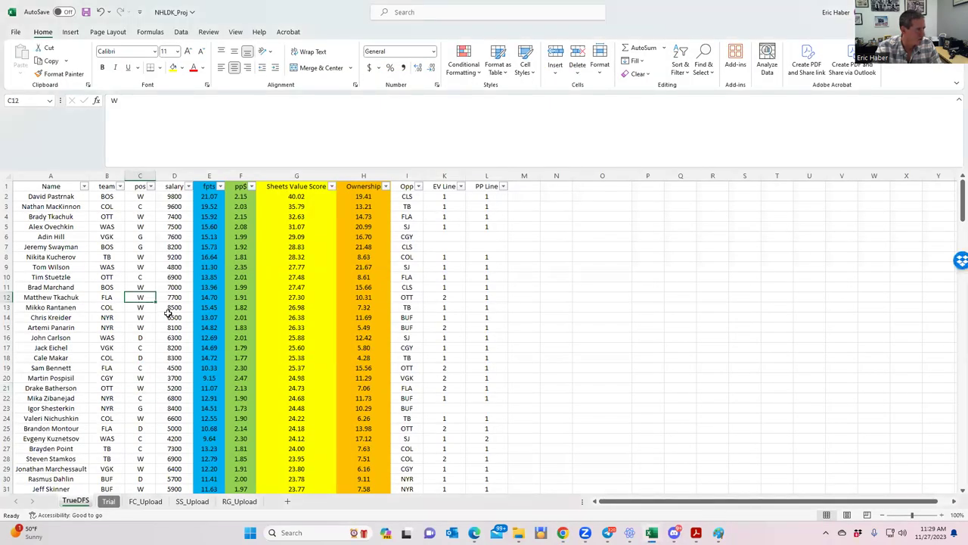
{"action": "left_click", "coordinate": [157, 367]}
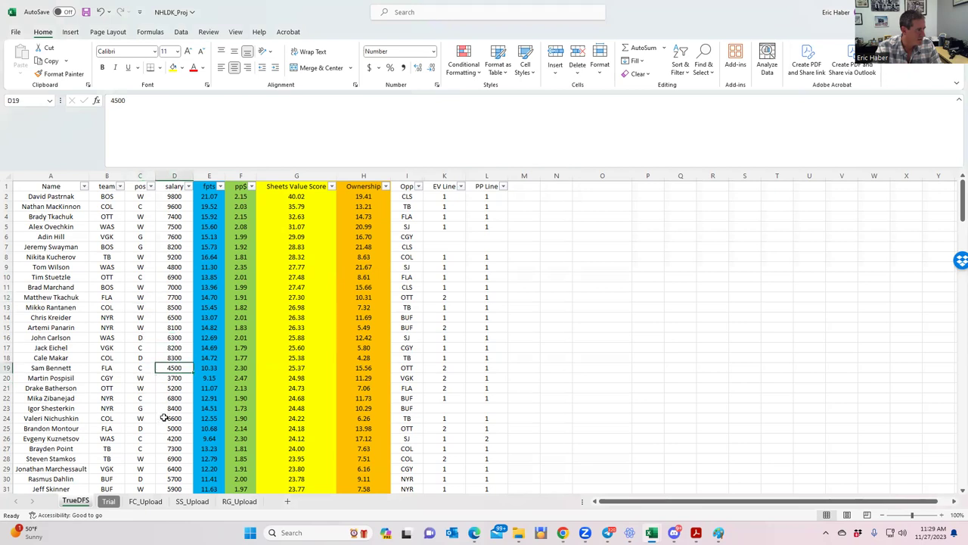
{"action": "left_click", "coordinate": [115, 299]}
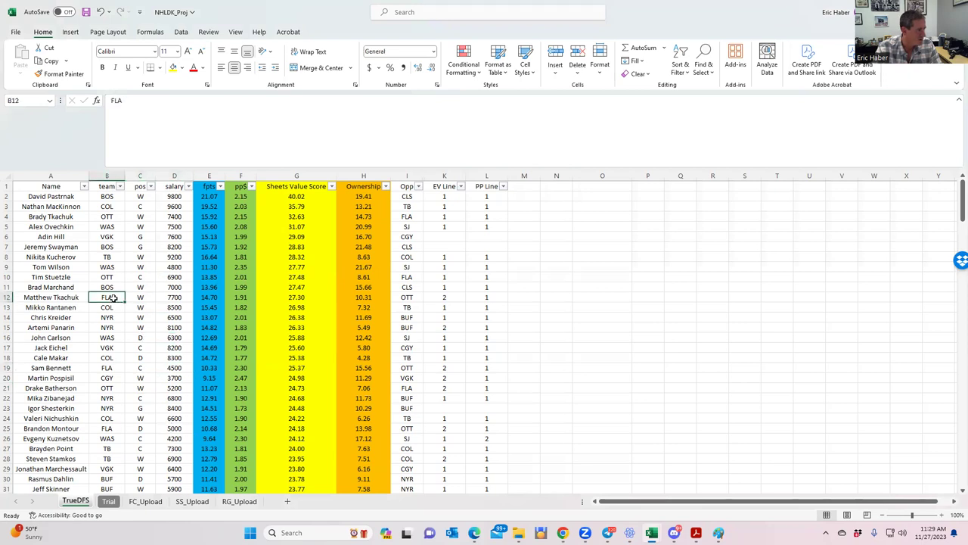
{"action": "left_click", "coordinate": [112, 368]}
{"action": "scroll", "coordinate": [124, 408], "scroll_direction": "down", "scroll_amount": 2}
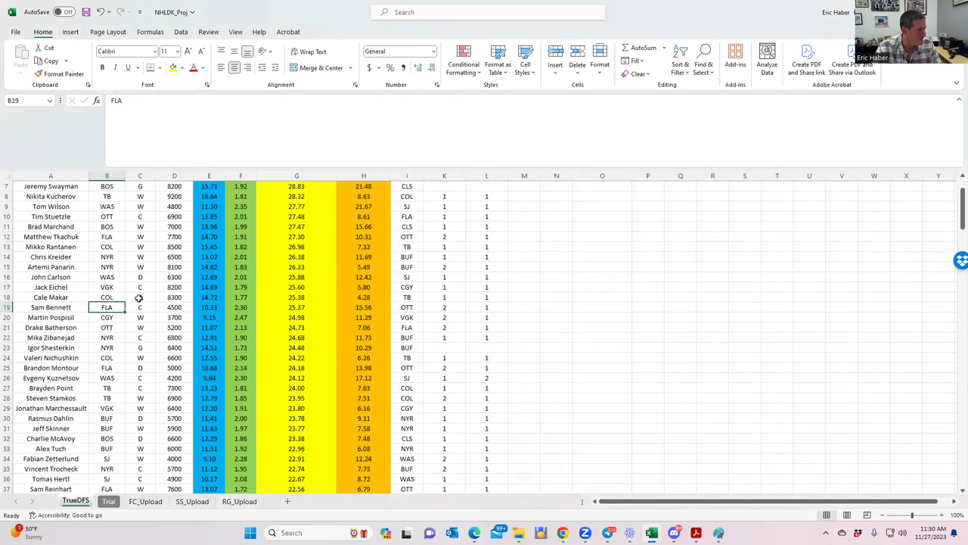
{"action": "scroll", "coordinate": [138, 298], "scroll_direction": "up", "scroll_amount": 2}
{"action": "left_click", "coordinate": [111, 216]}
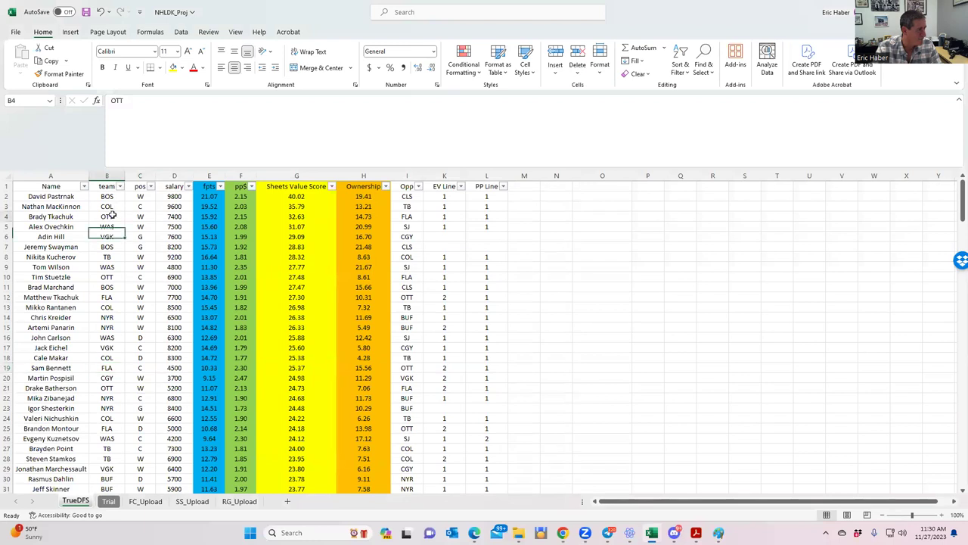
{"action": "left_click", "coordinate": [108, 277]}
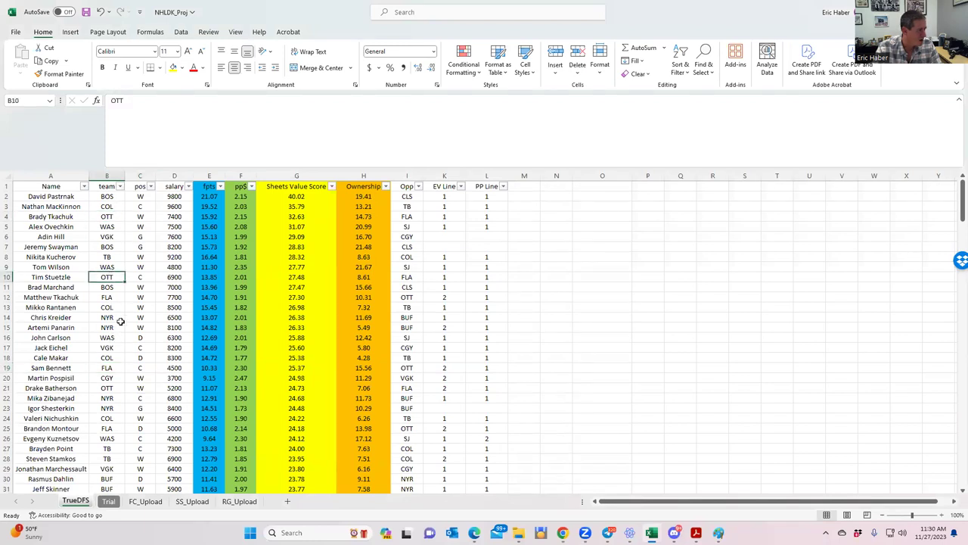
{"action": "left_click", "coordinate": [115, 368]}
{"action": "left_click", "coordinate": [113, 387]}
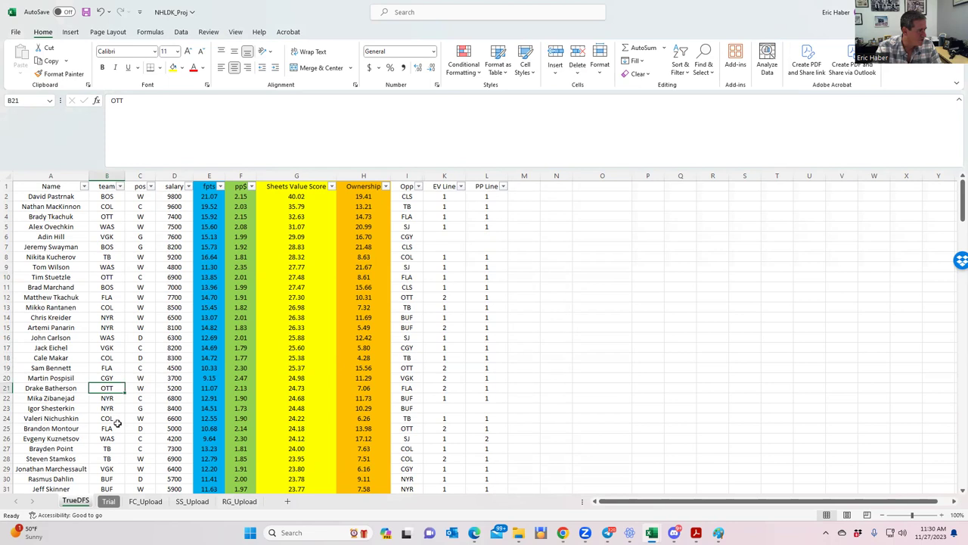
{"action": "scroll", "coordinate": [117, 423], "scroll_direction": "down", "scroll_amount": 4}
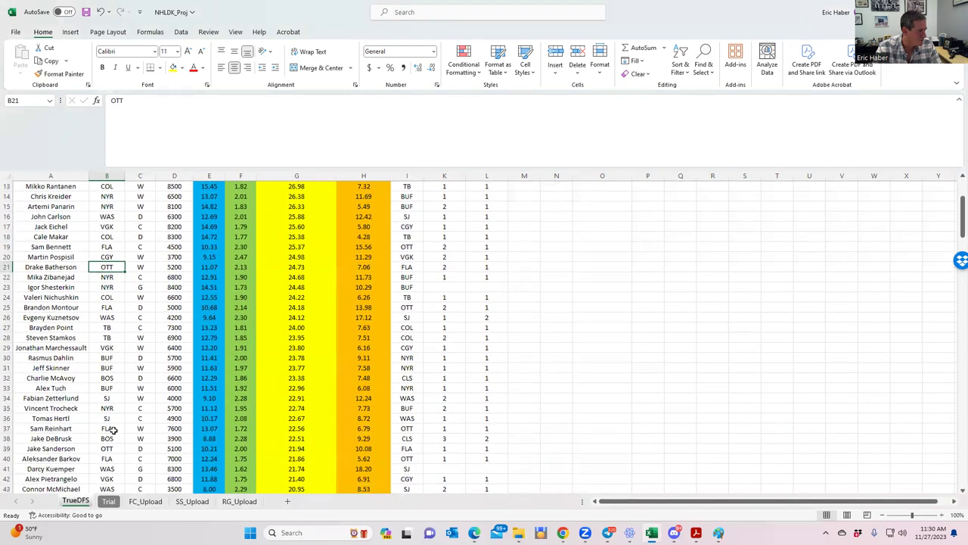
{"action": "left_click", "coordinate": [112, 449]}
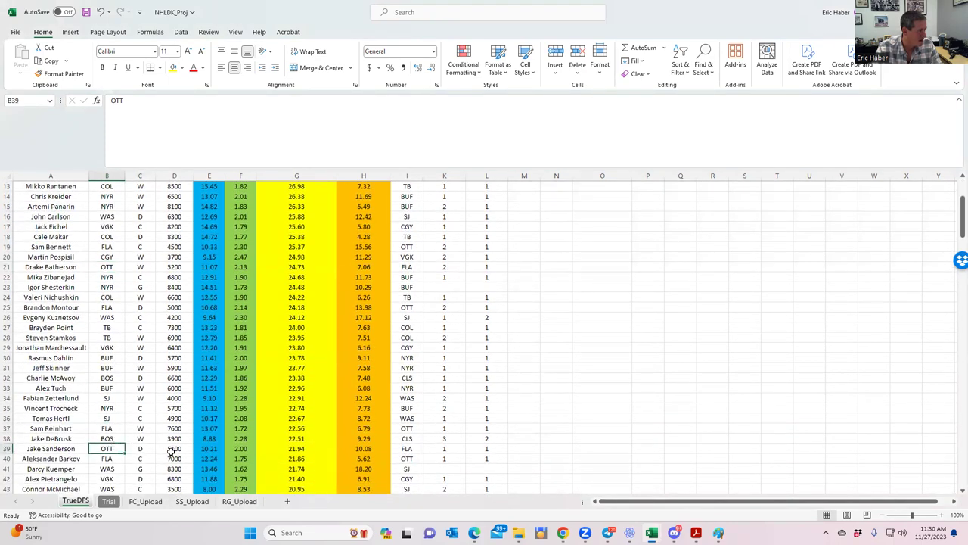
{"action": "left_click", "coordinate": [172, 448]}
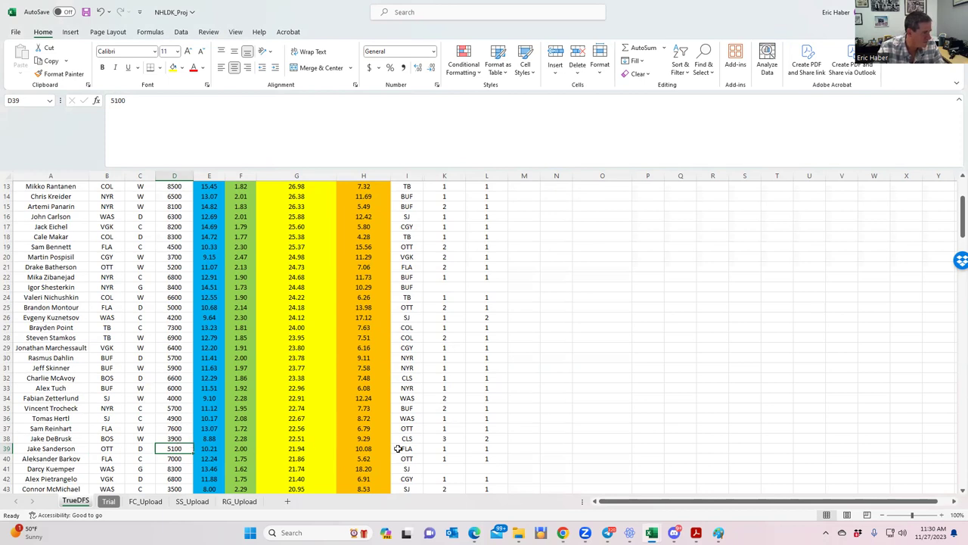
{"action": "key", "text": "alt+Tab"}
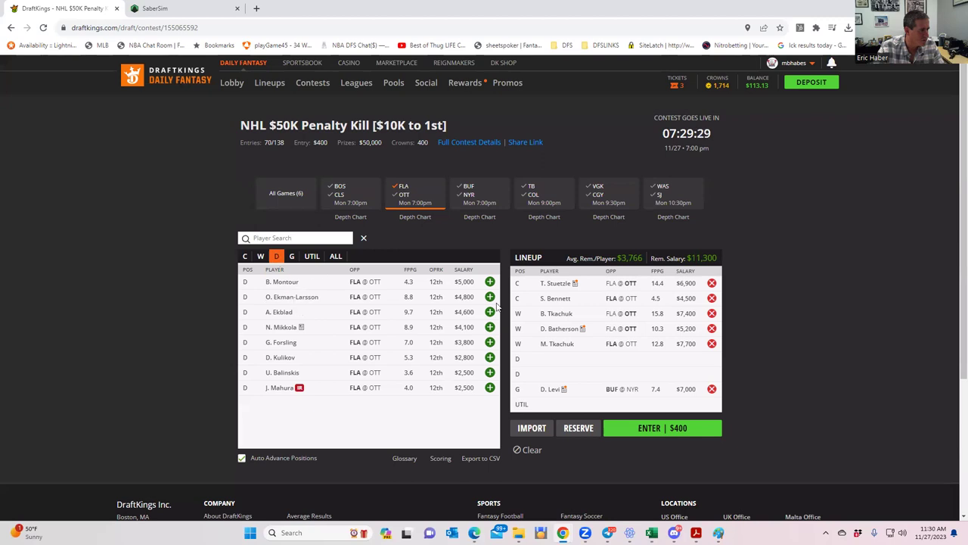
Step: Show FLA and OTT defensemen and add J. Sanderson ($5,100) to a defence slot
{"action": "left_click", "coordinate": [400, 196]}
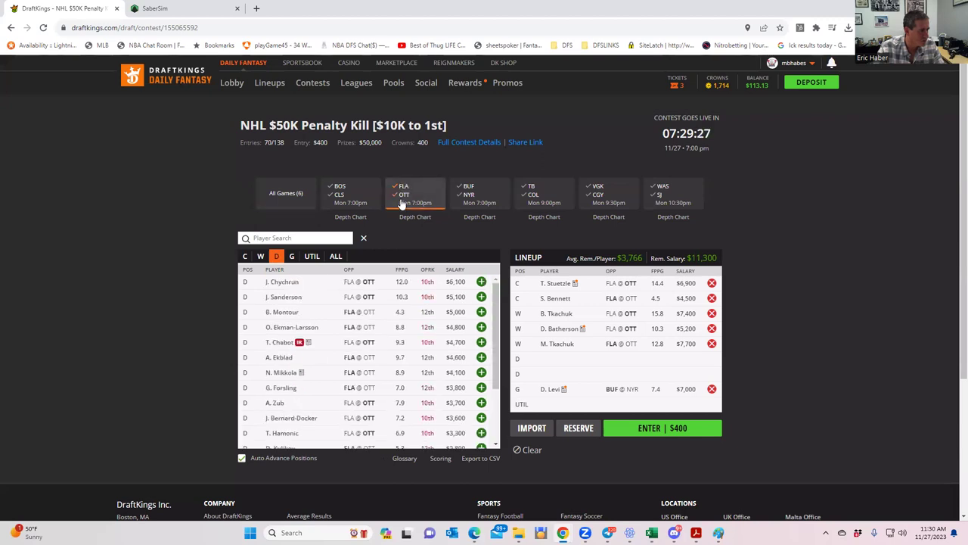
{"action": "left_click", "coordinate": [481, 296]}
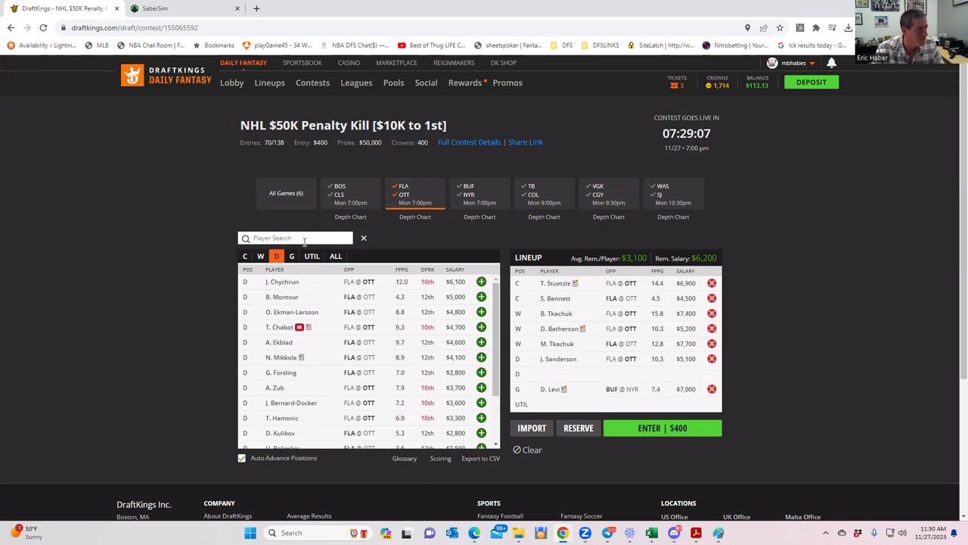
{"action": "mouse_move", "coordinate": [651, 532]}
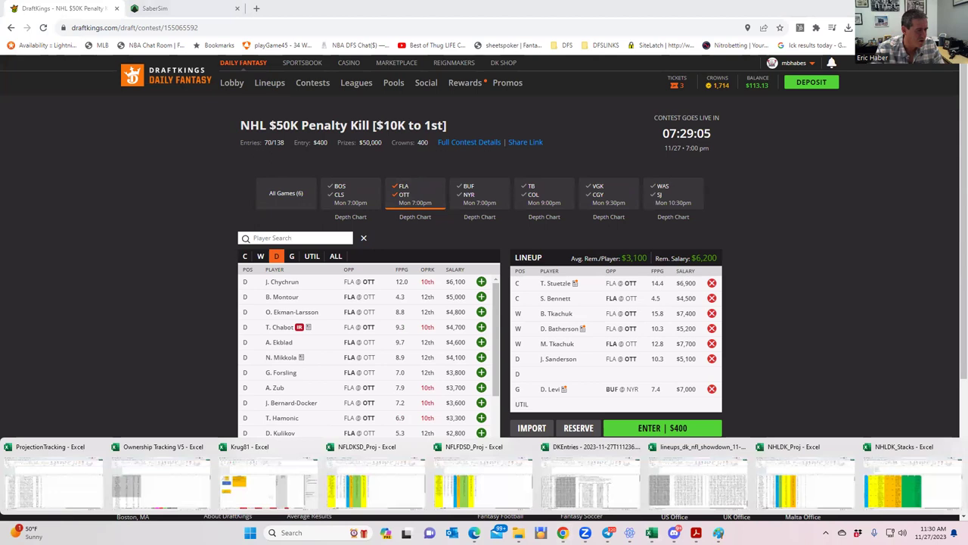
{"action": "left_click", "coordinate": [769, 496]}
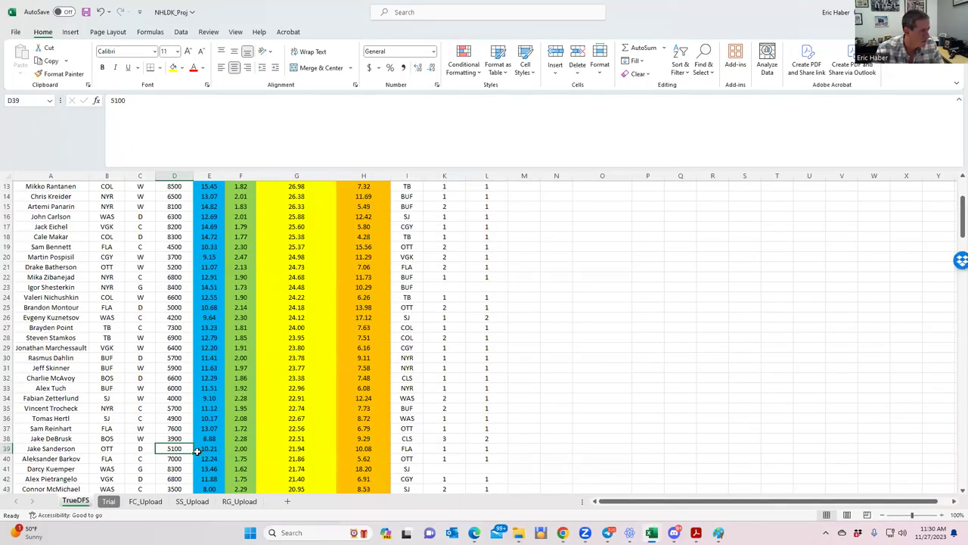
{"action": "left_click", "coordinate": [174, 438]}
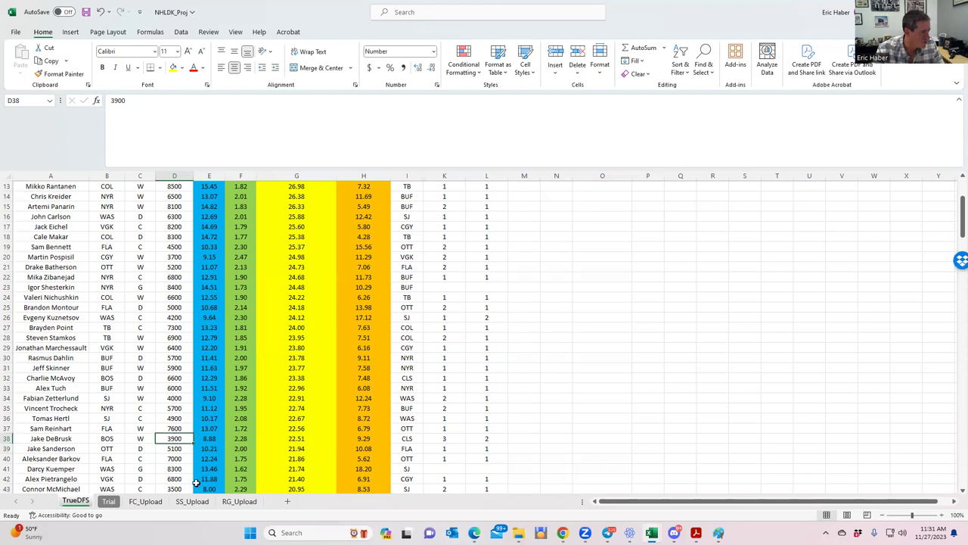
{"action": "left_click", "coordinate": [174, 489]}
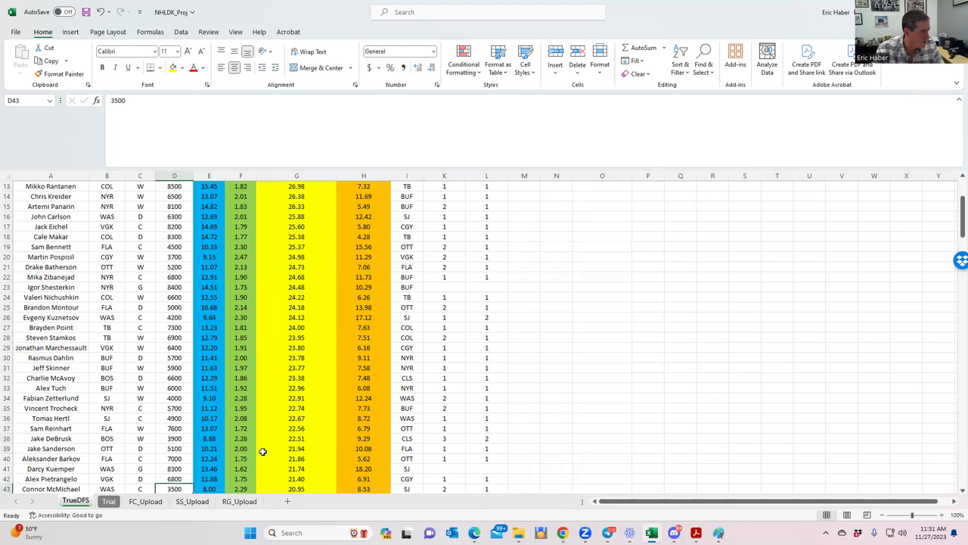
{"action": "scroll", "coordinate": [262, 446], "scroll_direction": "up", "scroll_amount": 4}
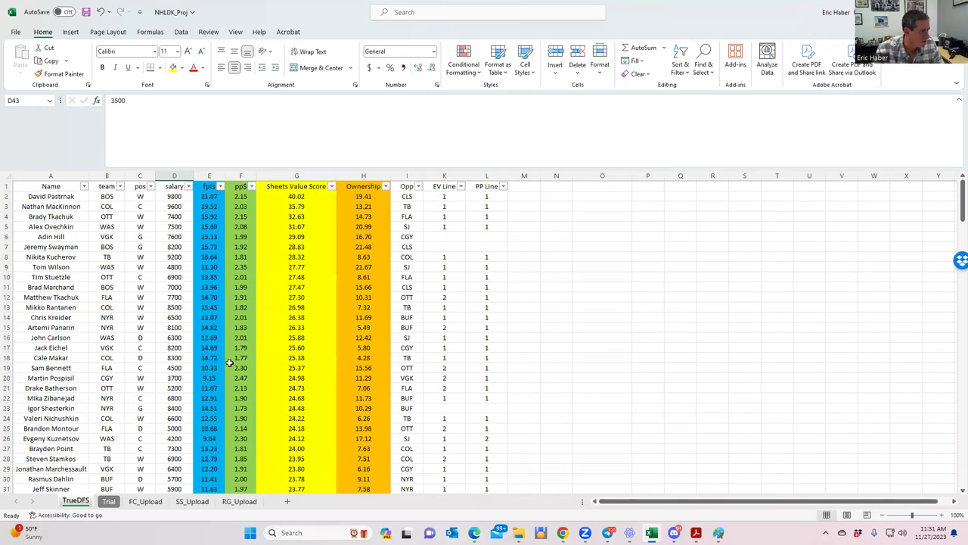
{"action": "left_click", "coordinate": [217, 307]}
{"action": "left_click", "coordinate": [180, 317]}
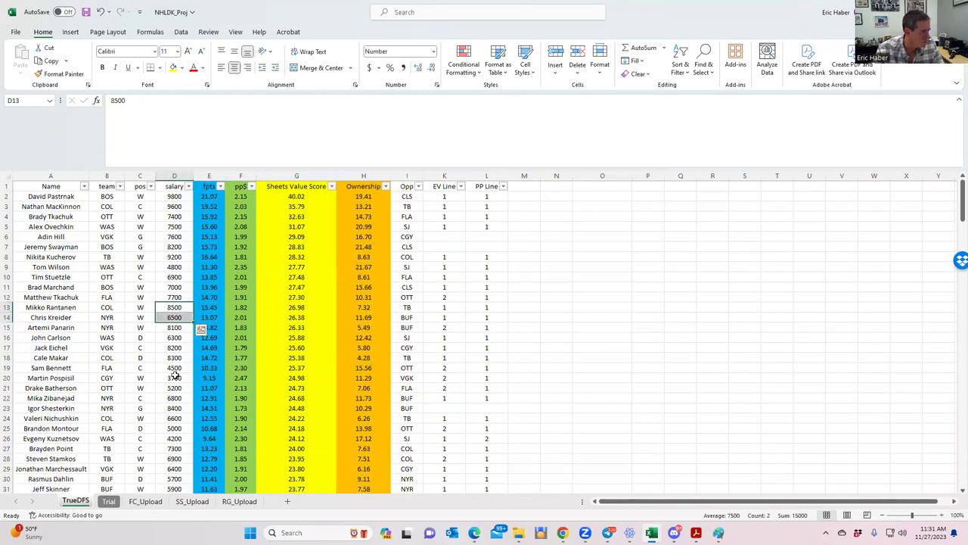
{"action": "left_click", "coordinate": [178, 355]}
{"action": "left_click", "coordinate": [179, 376]}
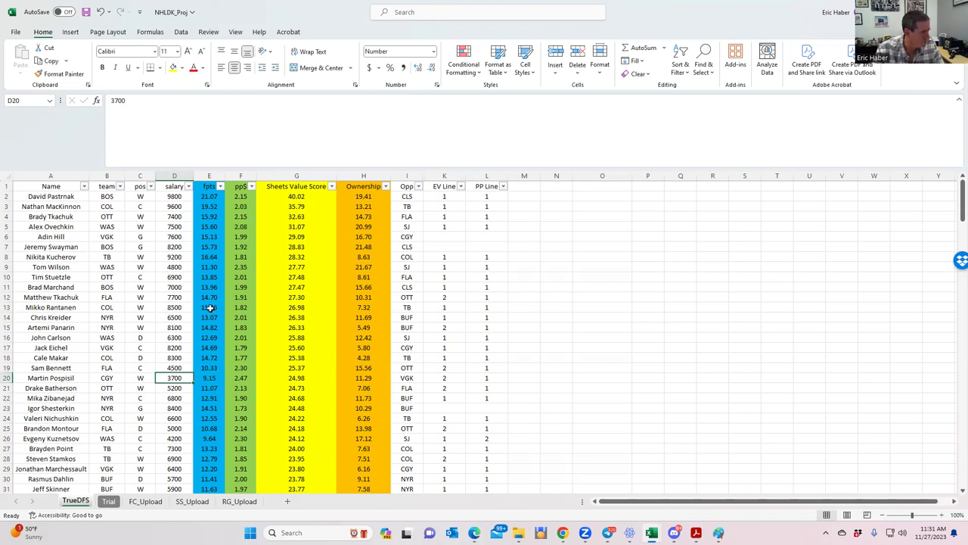
{"action": "left_click", "coordinate": [251, 187]}
{"action": "left_click", "coordinate": [203, 213]}
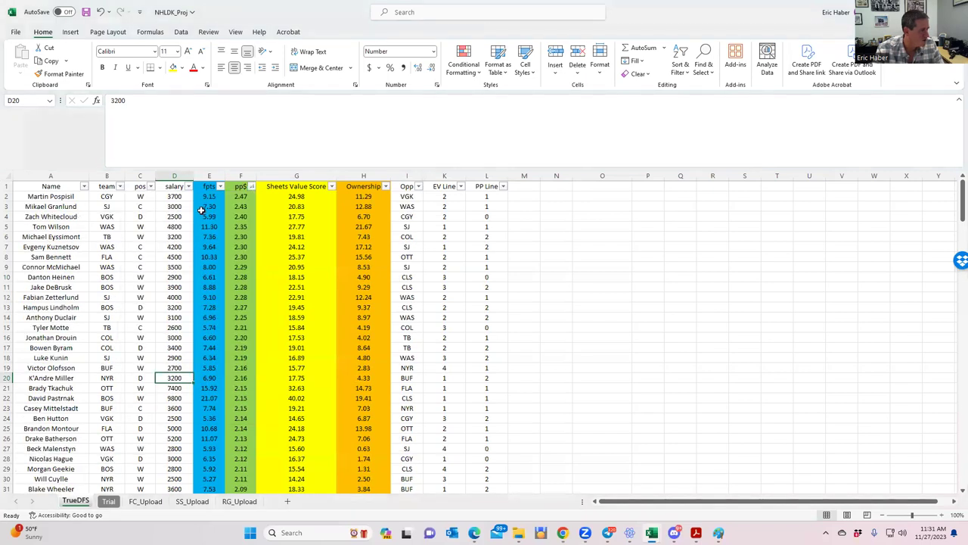
{"action": "left_click", "coordinate": [111, 217]}
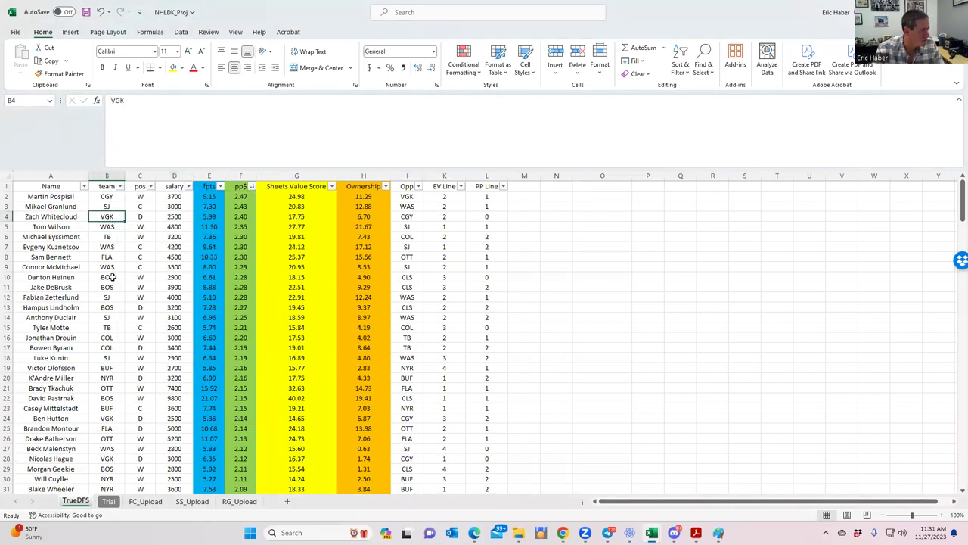
{"action": "left_click", "coordinate": [112, 389]}
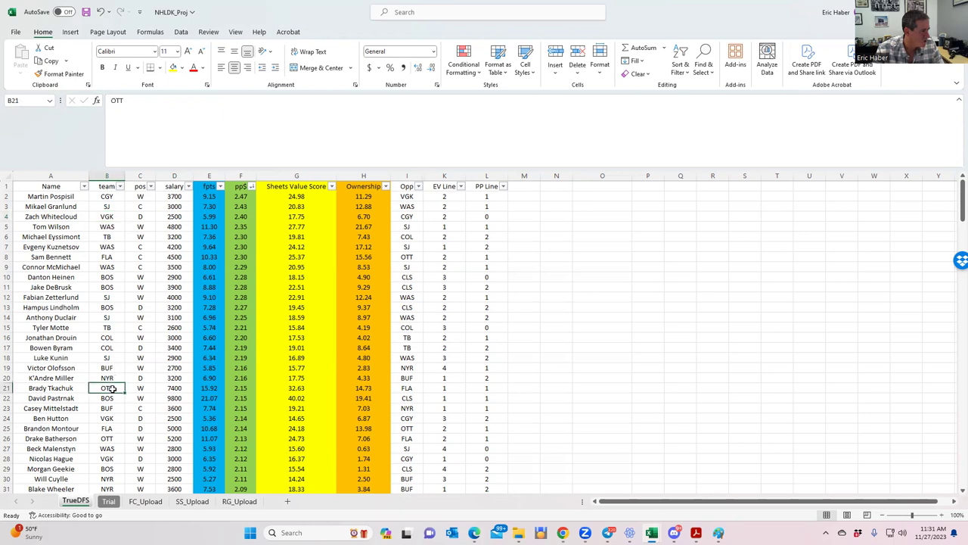
{"action": "left_click", "coordinate": [111, 437]}
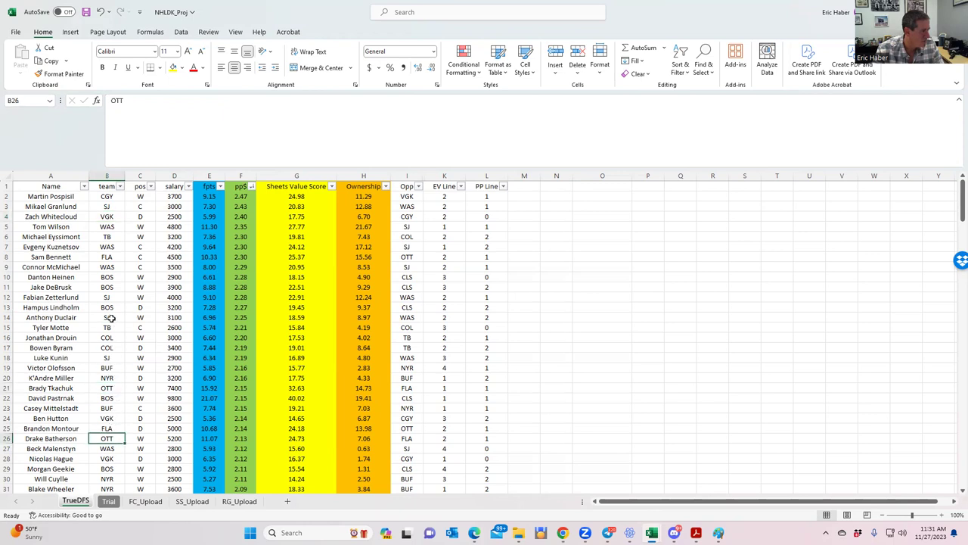
{"action": "left_click", "coordinate": [105, 258]}
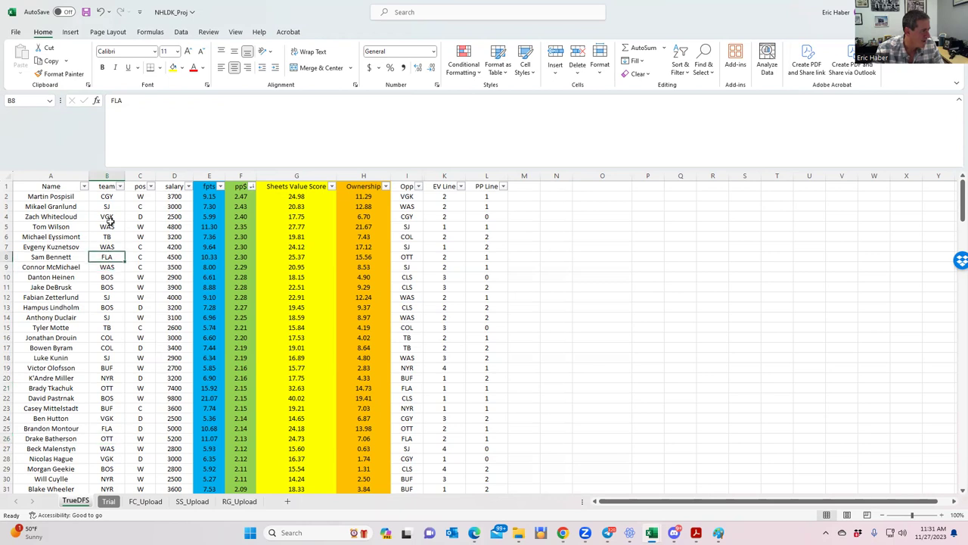
{"action": "left_click", "coordinate": [179, 208]}
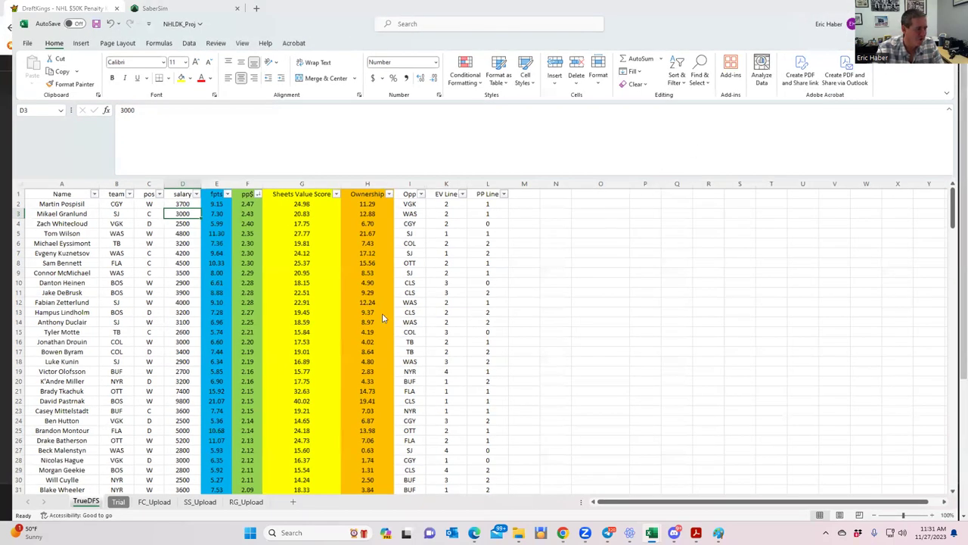
Step: Search 'gran' to add M. Granlund ($3,000) at UTIL, then drop Bennett and M. Tkachuk
{"action": "key", "text": "alt+Tab"}
{"action": "left_click", "coordinate": [311, 256]}
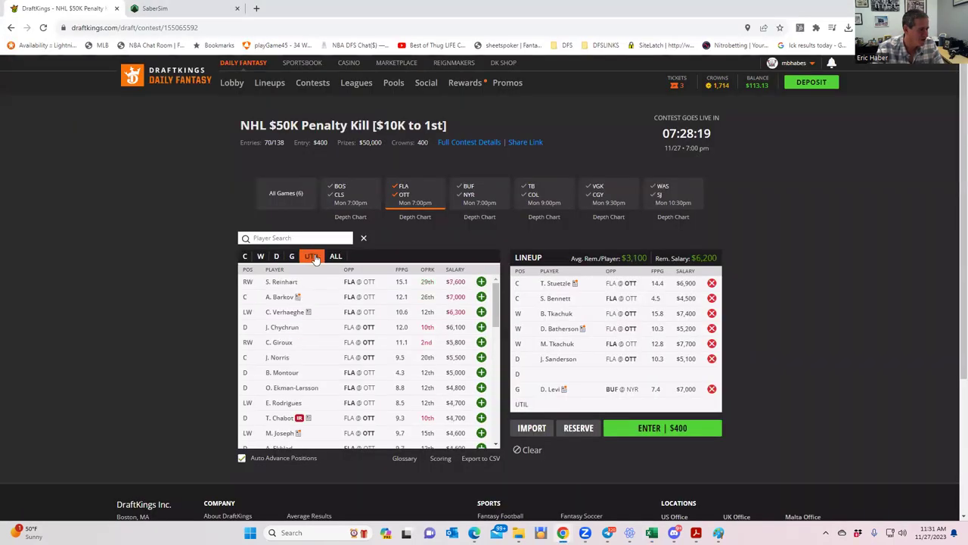
{"action": "left_click", "coordinate": [403, 191]}
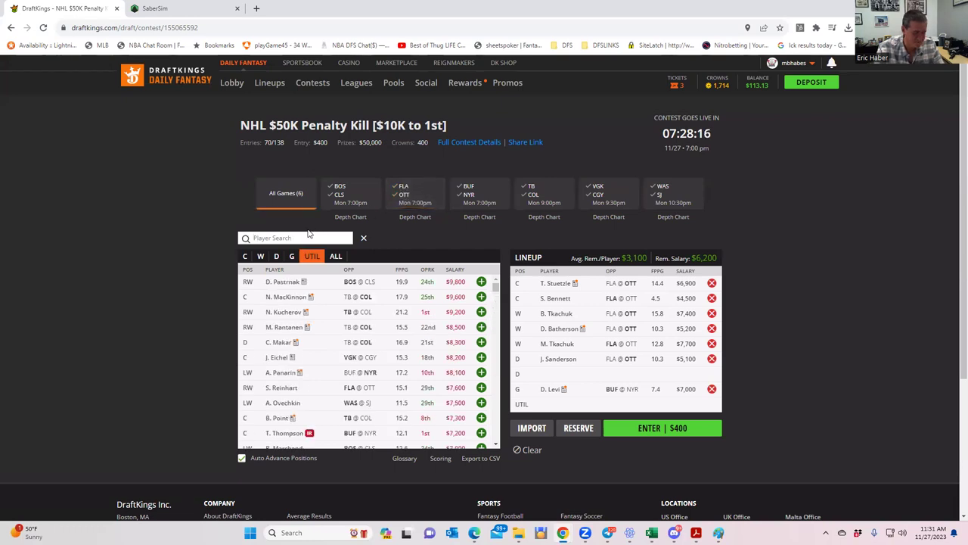
{"action": "type", "text": "gran"}
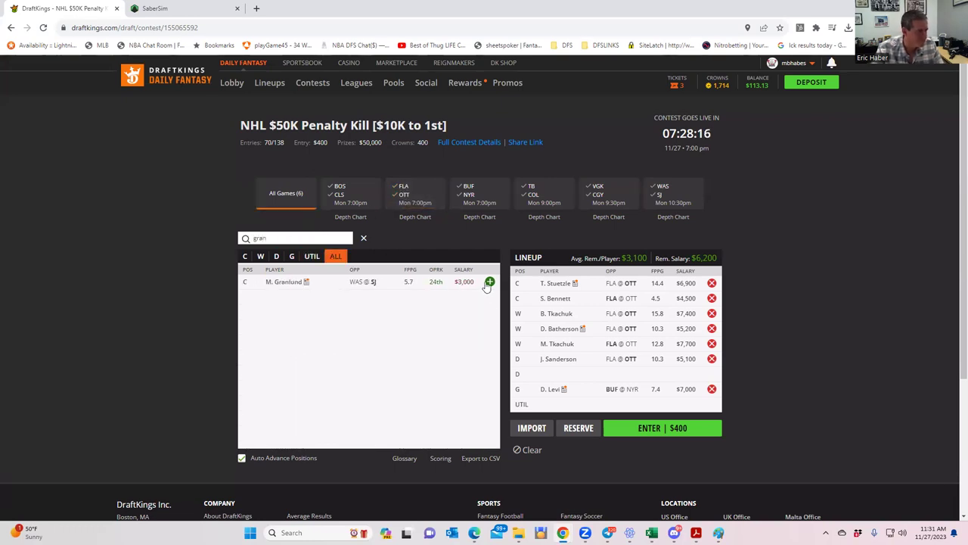
{"action": "left_click", "coordinate": [489, 281]}
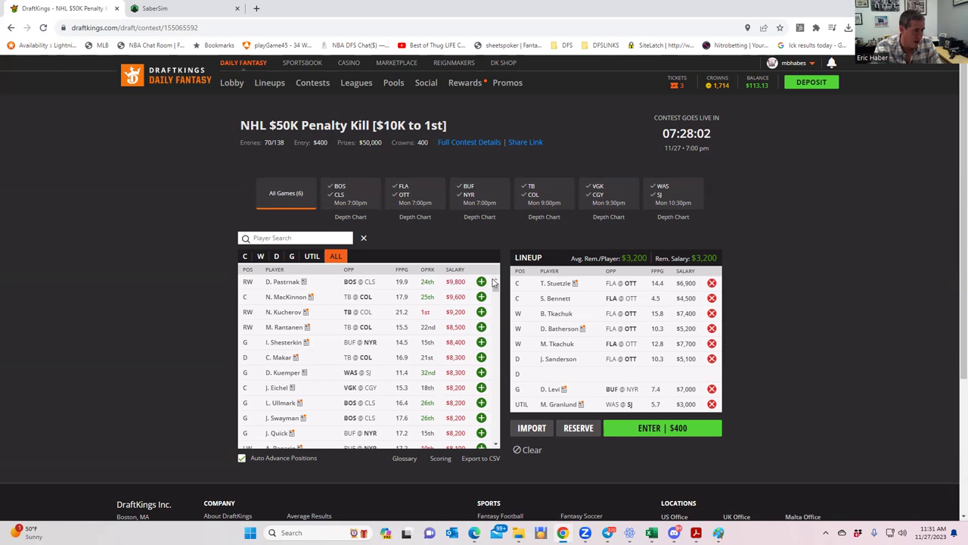
{"action": "left_click", "coordinate": [711, 298]}
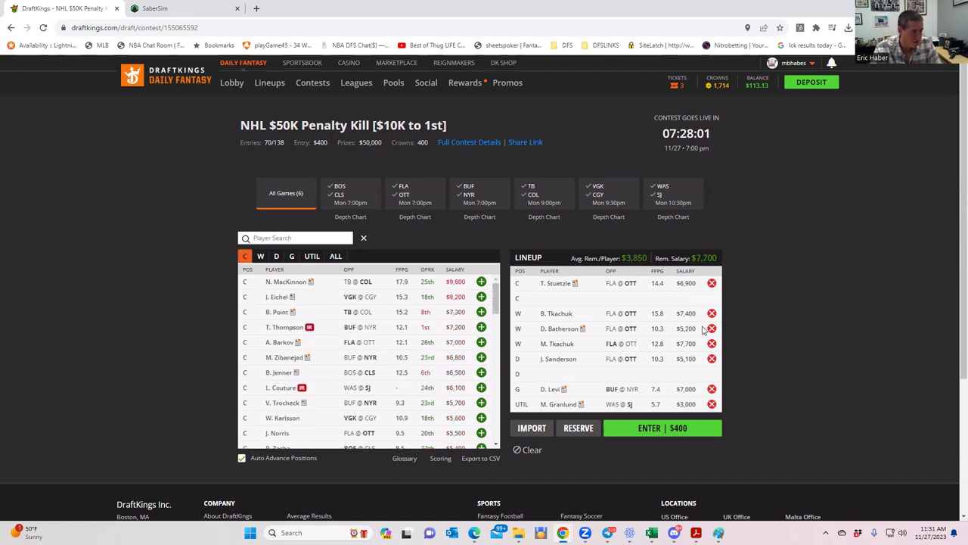
{"action": "left_click", "coordinate": [711, 344]}
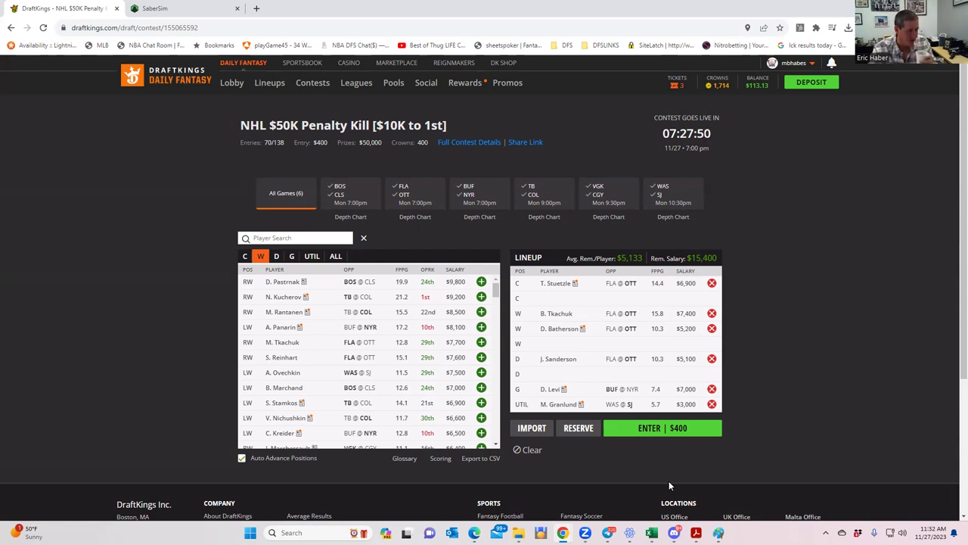
Step: Sort NHLDK_Stacks by modified stack largest first and check OTT's ms and vs player lists
{"action": "mouse_move", "coordinate": [651, 533]}
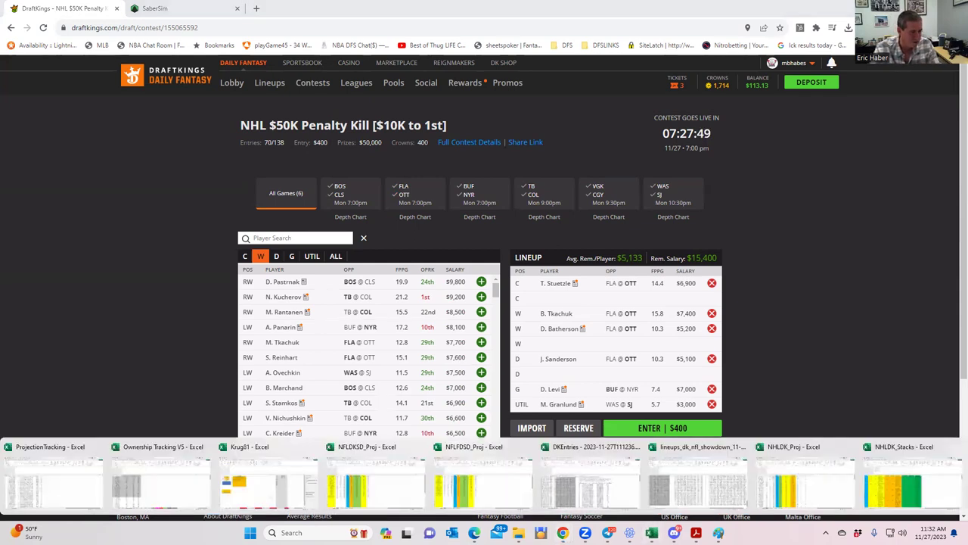
{"action": "left_click", "coordinate": [880, 484]}
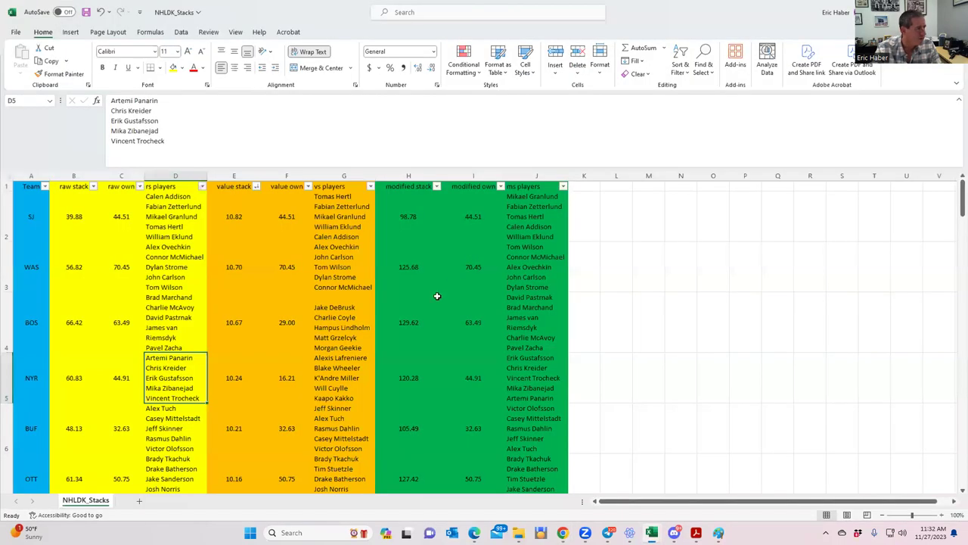
{"action": "left_click", "coordinate": [473, 266]}
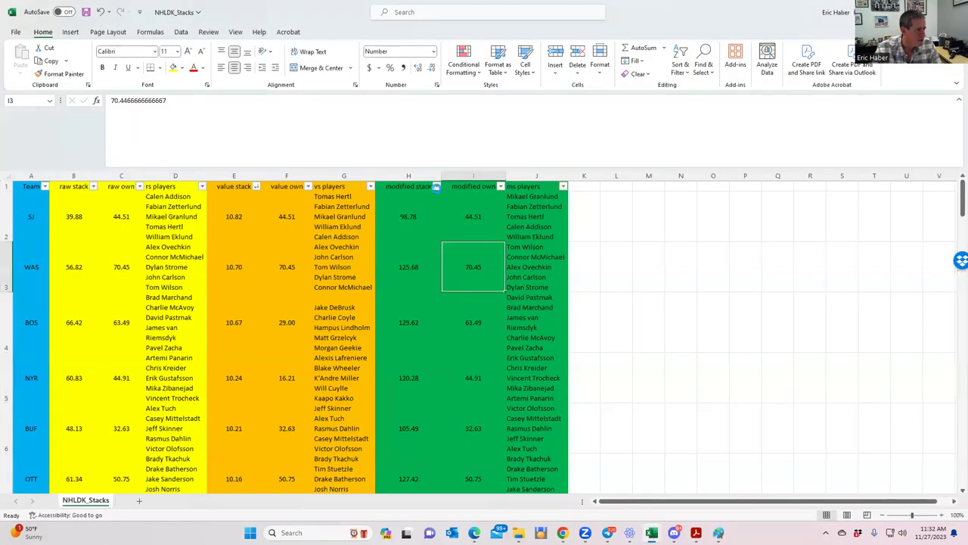
{"action": "left_click", "coordinate": [436, 186]}
{"action": "left_click", "coordinate": [337, 213]}
{"action": "left_click", "coordinate": [548, 337]}
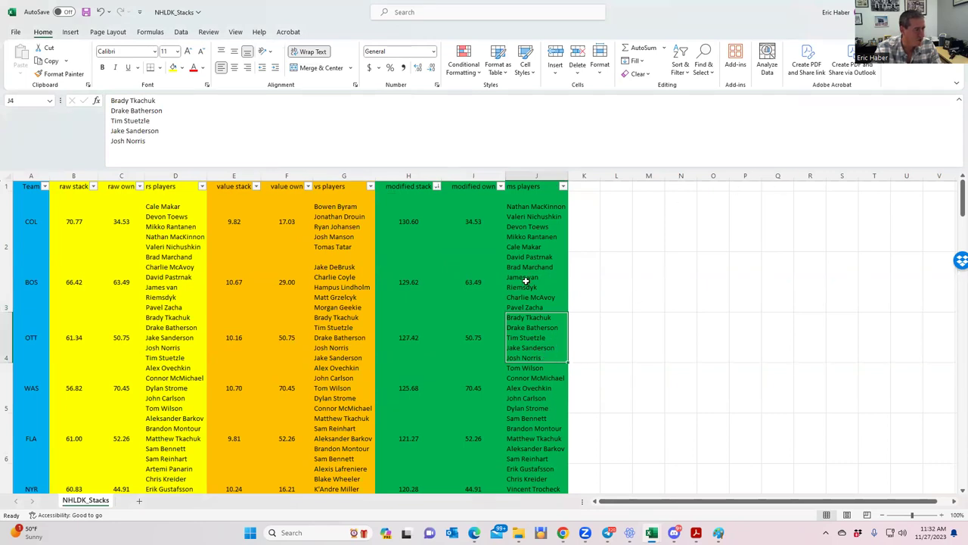
{"action": "left_click", "coordinate": [344, 337]}
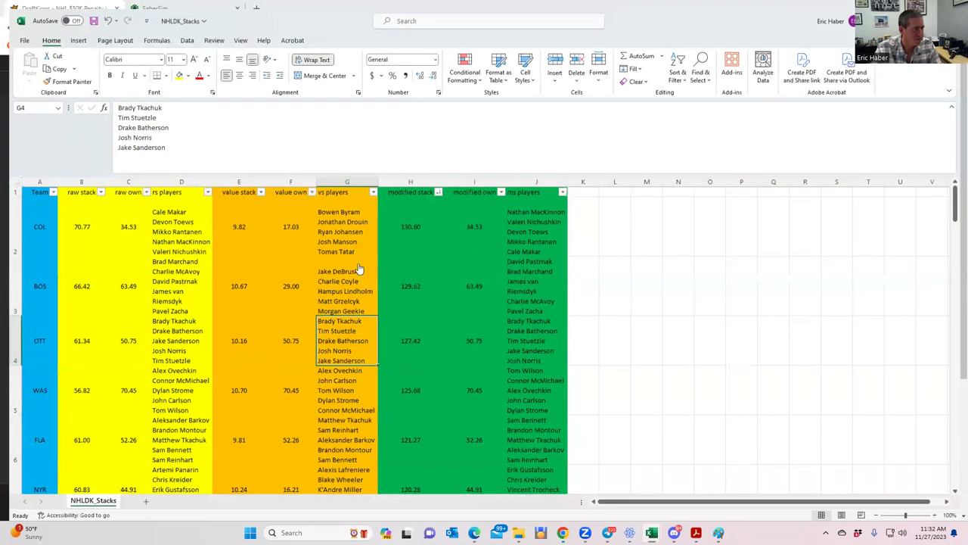
{"action": "key", "text": "alt+Tab"}
Step: Search 'nor' to add J. Norris at center and drop M. Granlund from UTIL
{"action": "left_click", "coordinate": [312, 255]}
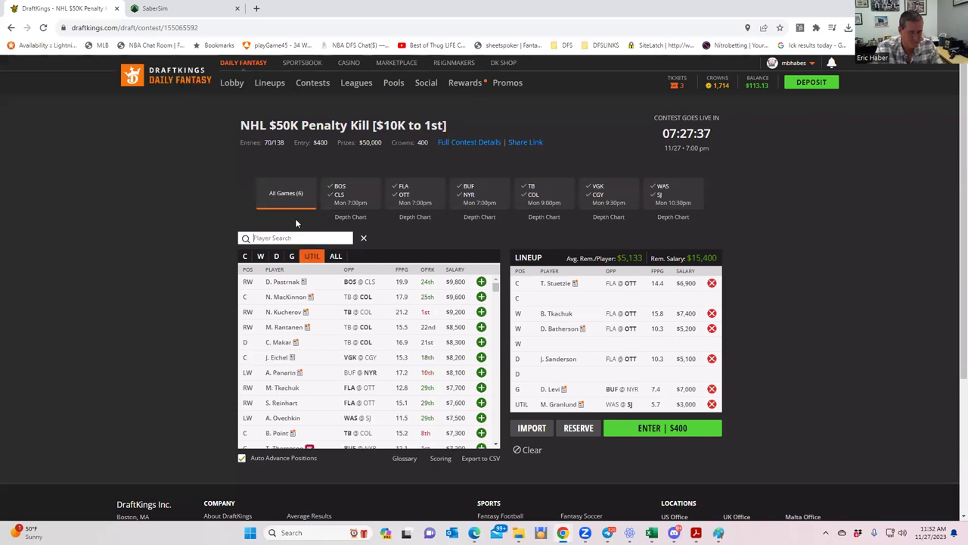
{"action": "type", "text": "nor"}
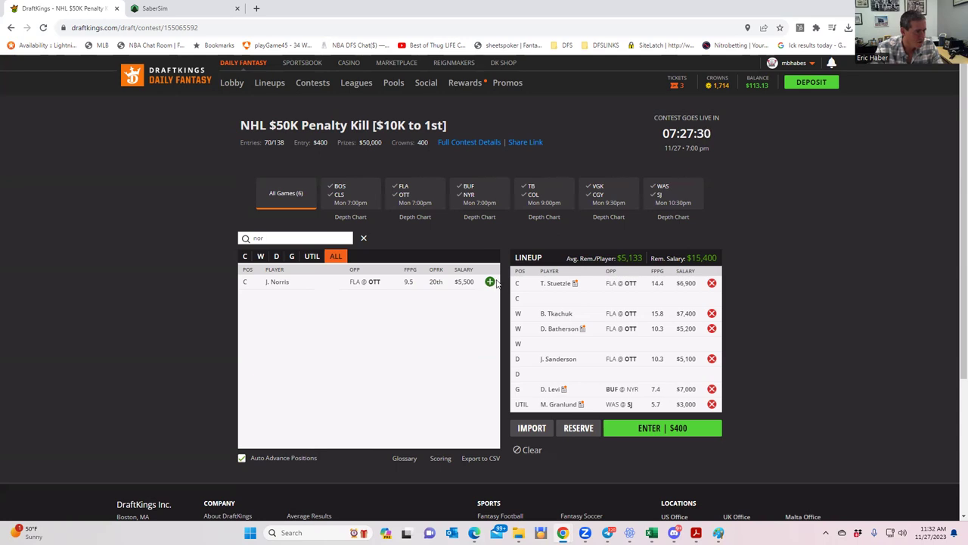
{"action": "left_click", "coordinate": [490, 281]}
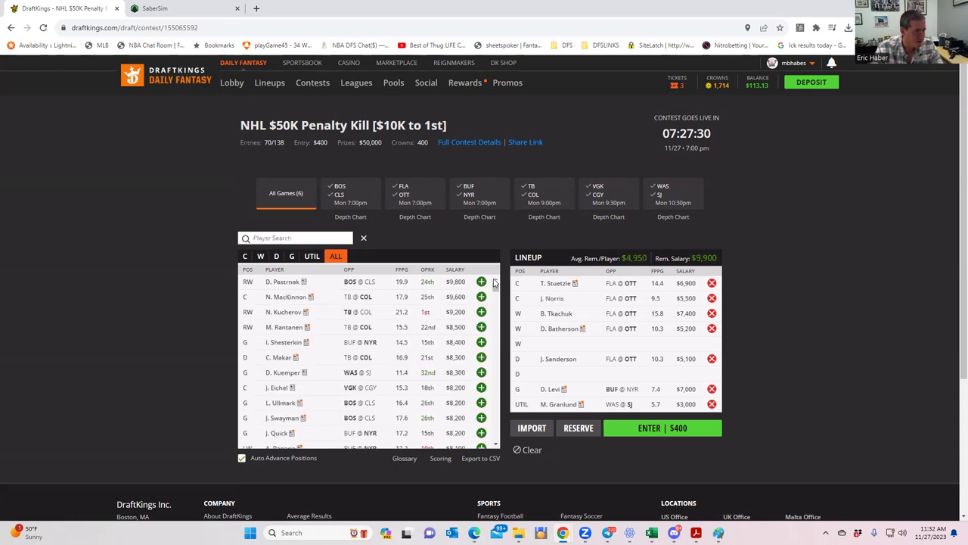
{"action": "left_click", "coordinate": [712, 405]}
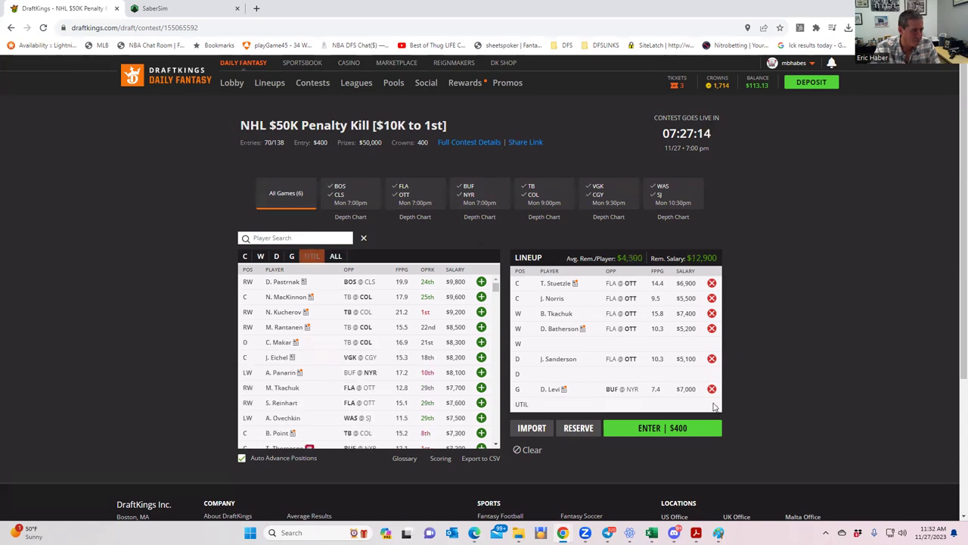
Step: Add S. Bennett at UTIL and WAS@SJ winger F. Zetterlund, leaving $4,400
{"action": "left_click", "coordinate": [280, 239]}
{"action": "type", "text": "benn"}
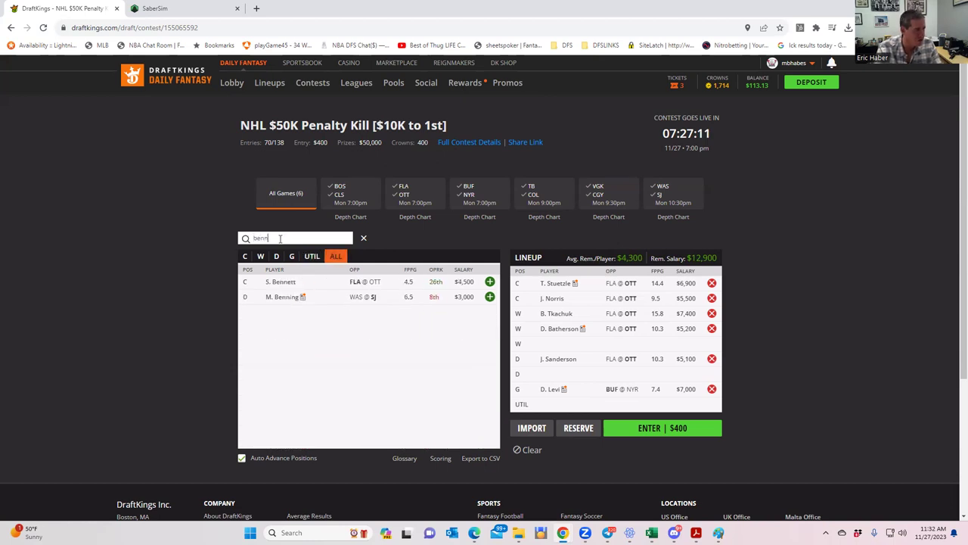
{"action": "left_click", "coordinate": [490, 282]}
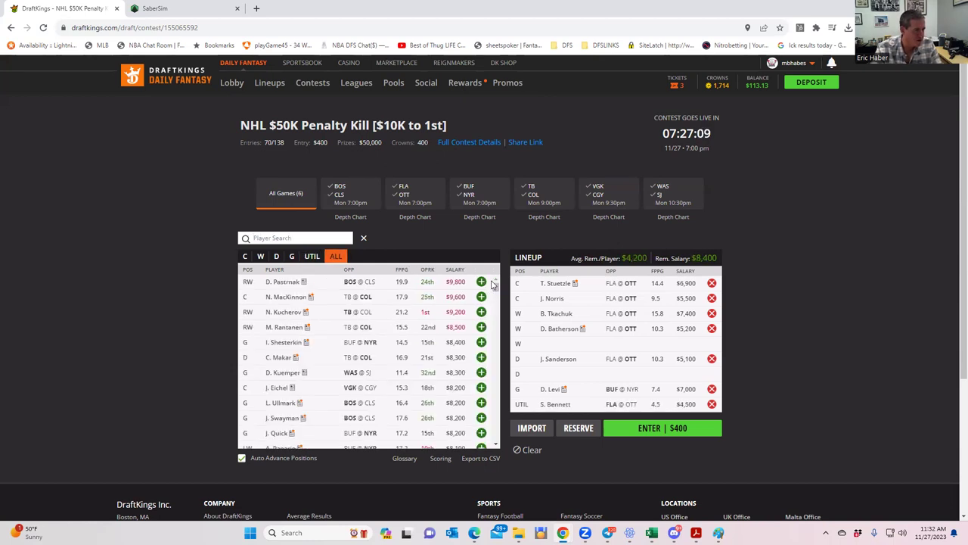
{"action": "left_click", "coordinate": [262, 257]}
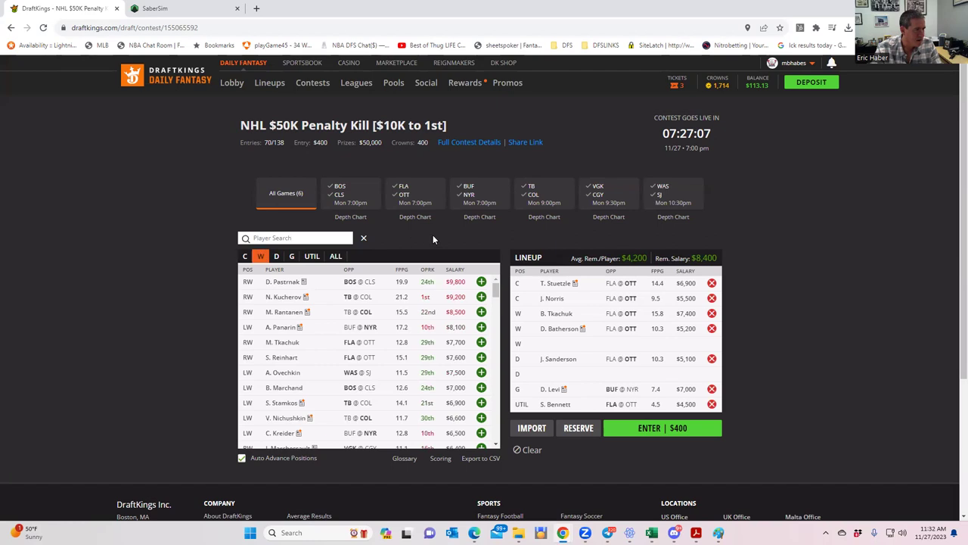
{"action": "left_click", "coordinate": [677, 200]}
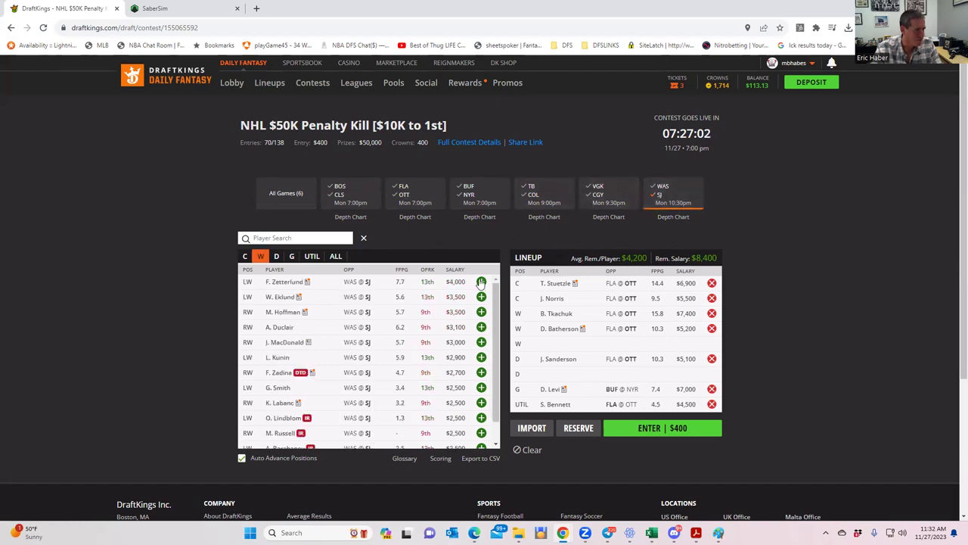
{"action": "left_click", "coordinate": [481, 281]}
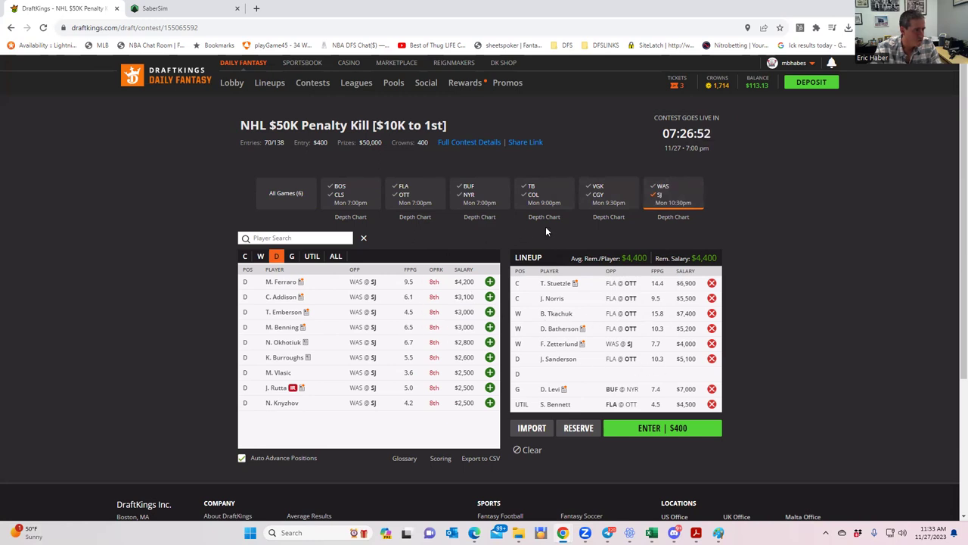
Step: Replace S. Bennett at UTIL with M. Granlund from the WAS @ SJ centers, leaving $5,900
{"action": "left_click", "coordinate": [669, 195]}
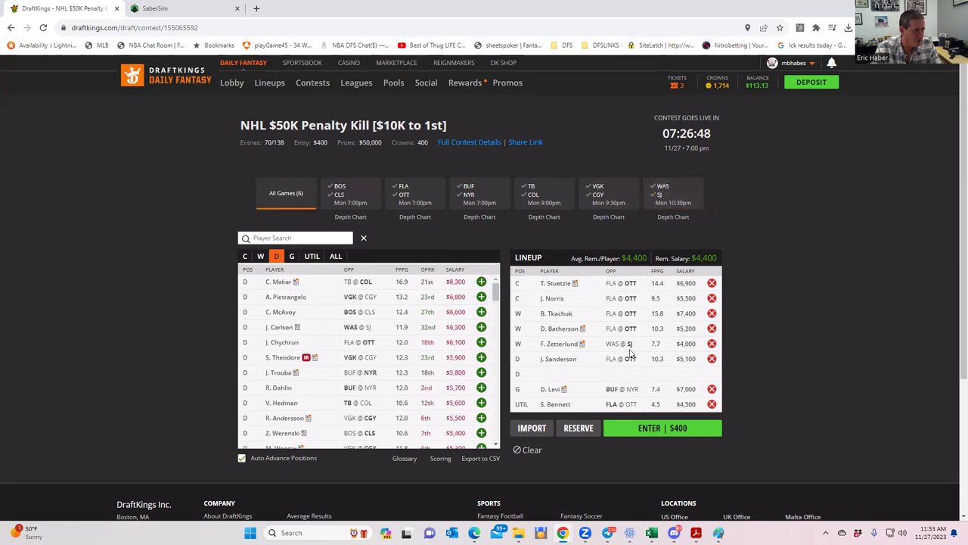
{"action": "left_click", "coordinate": [711, 404]}
{"action": "left_click", "coordinate": [296, 237]}
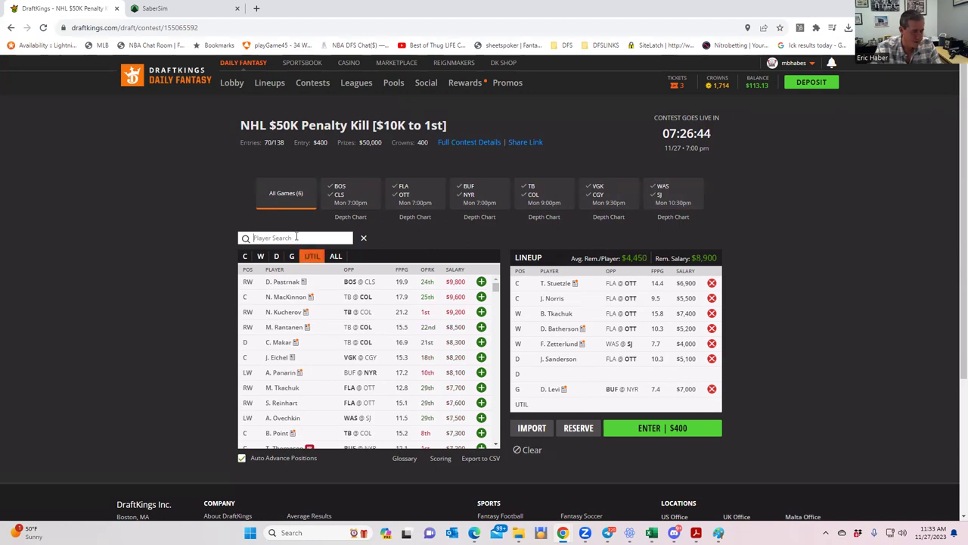
{"action": "type", "text": "bac"}
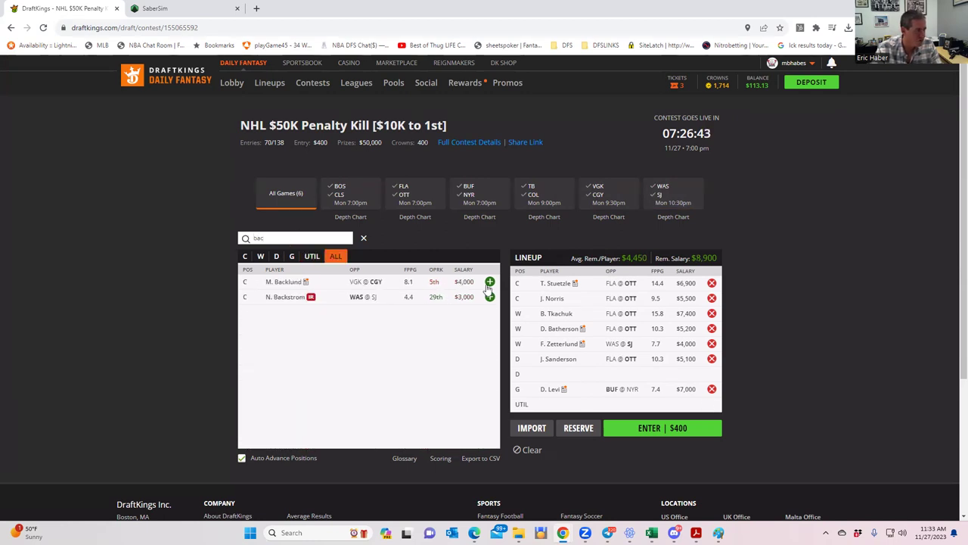
{"action": "left_click_drag", "start_coordinate": [271, 240], "coordinate": [201, 232]}
{"action": "left_click", "coordinate": [664, 203]}
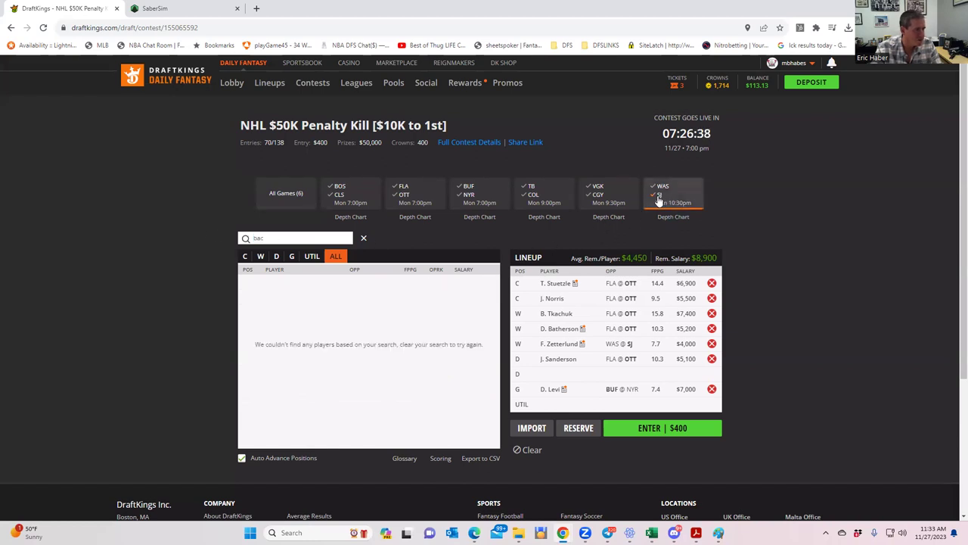
{"action": "left_click", "coordinate": [244, 255]}
{"action": "left_click_drag", "start_coordinate": [295, 238], "coordinate": [230, 232]}
{"action": "key", "text": "BackSpace"}
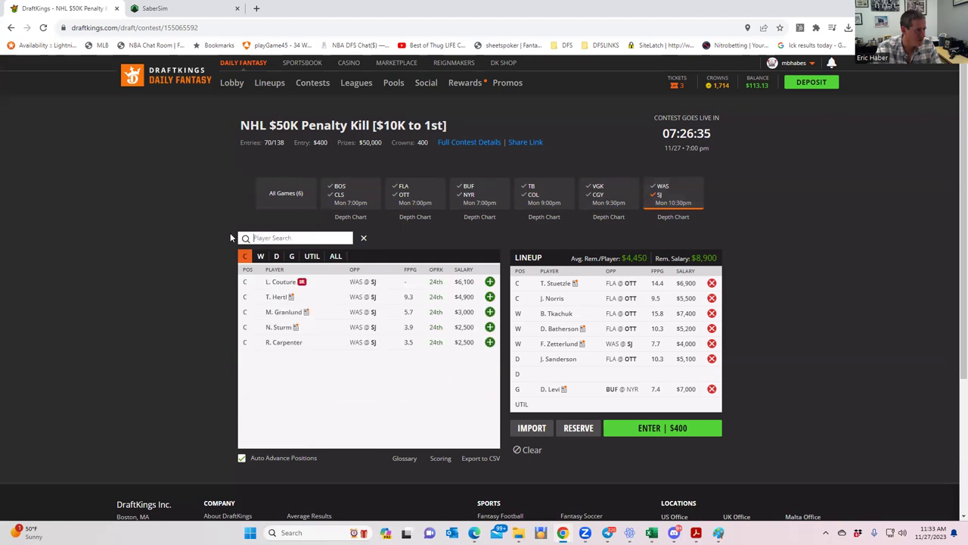
{"action": "left_click", "coordinate": [489, 311]}
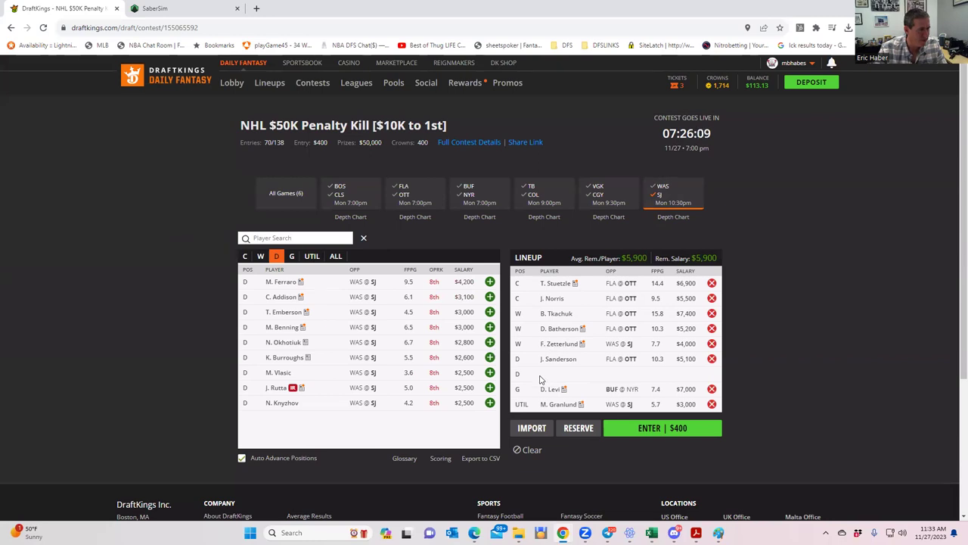
{"action": "left_click", "coordinate": [655, 197]}
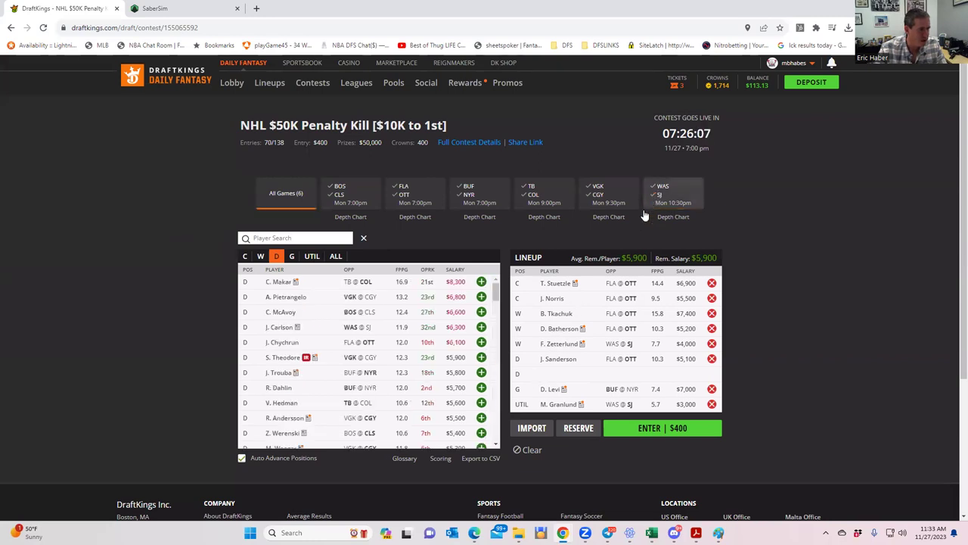
Step: Sort the NHLDK_Proj sheet by Sheets Value Score, largest to smallest
{"action": "mouse_move", "coordinate": [651, 532]}
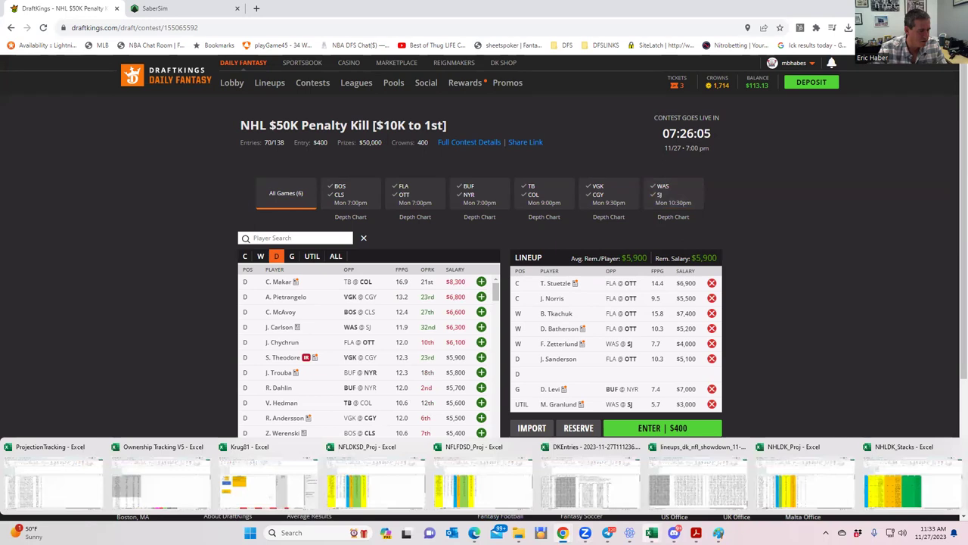
{"action": "left_click", "coordinate": [809, 484]}
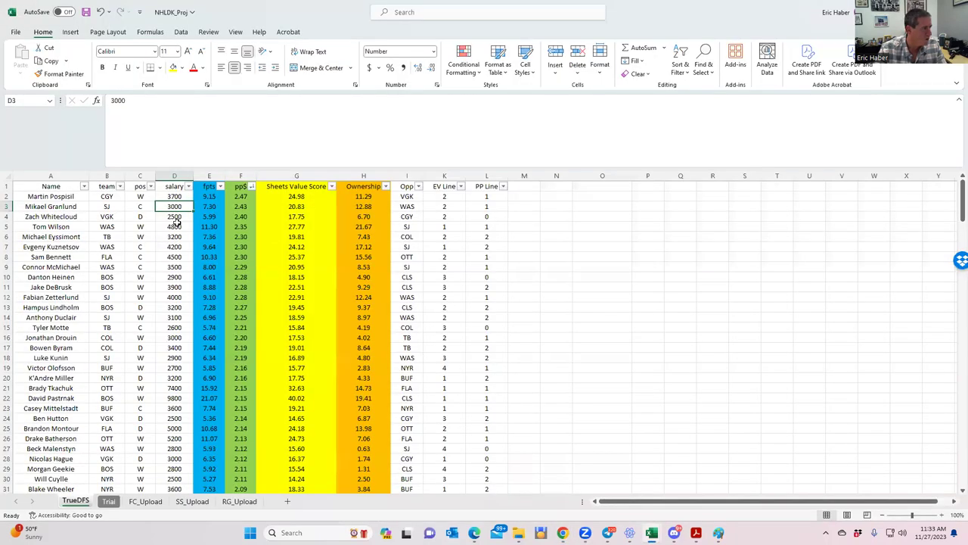
{"action": "left_click", "coordinate": [174, 217]}
{"action": "left_click", "coordinate": [331, 186]}
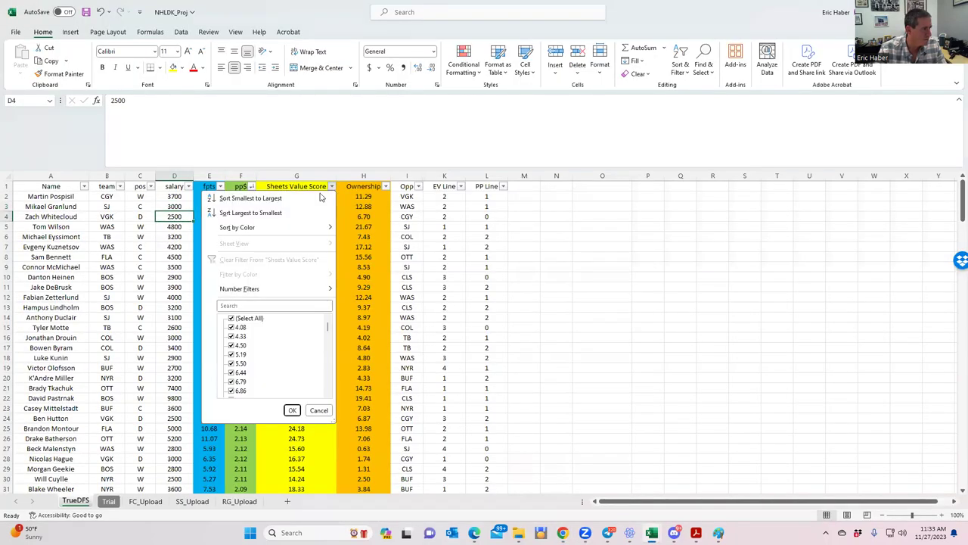
{"action": "left_click", "coordinate": [270, 213]}
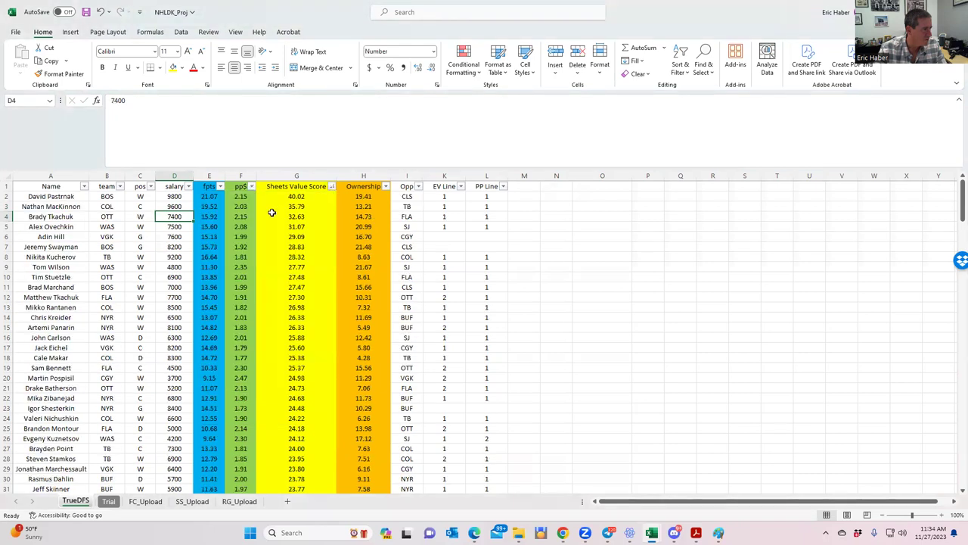
Step: Check John Carlson's position and the salaries of Cale Makar (8300) and Brandon Montour (5000)
{"action": "left_click", "coordinate": [151, 338]}
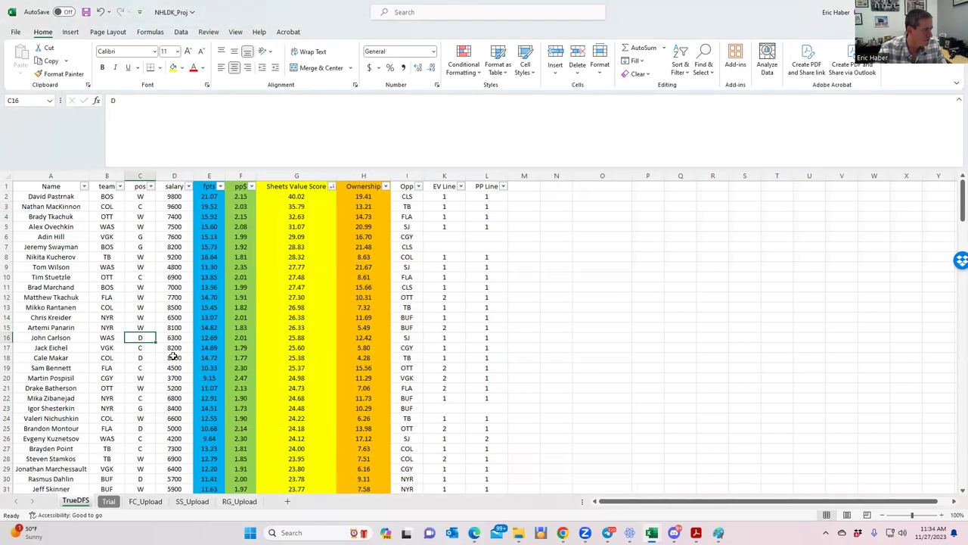
{"action": "left_click", "coordinate": [173, 357]}
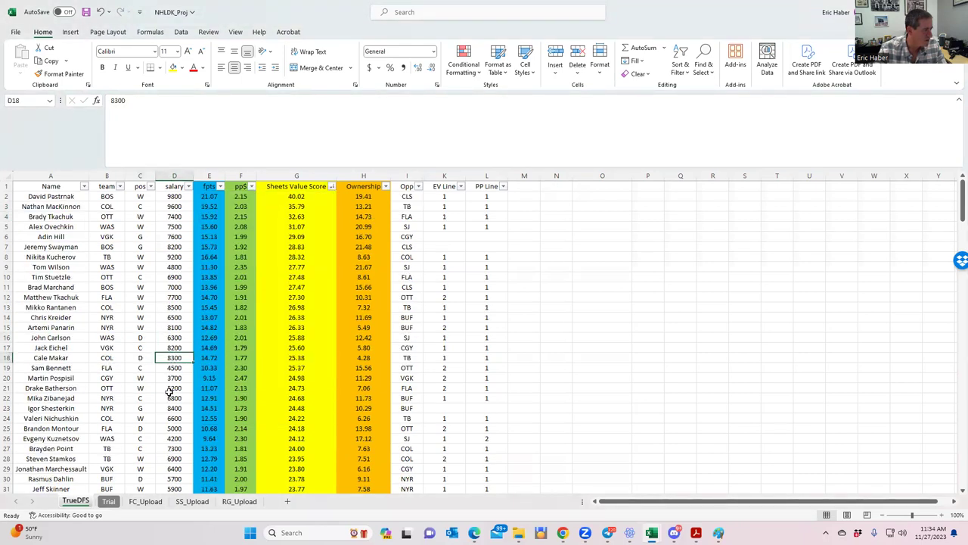
{"action": "left_click", "coordinate": [174, 428]}
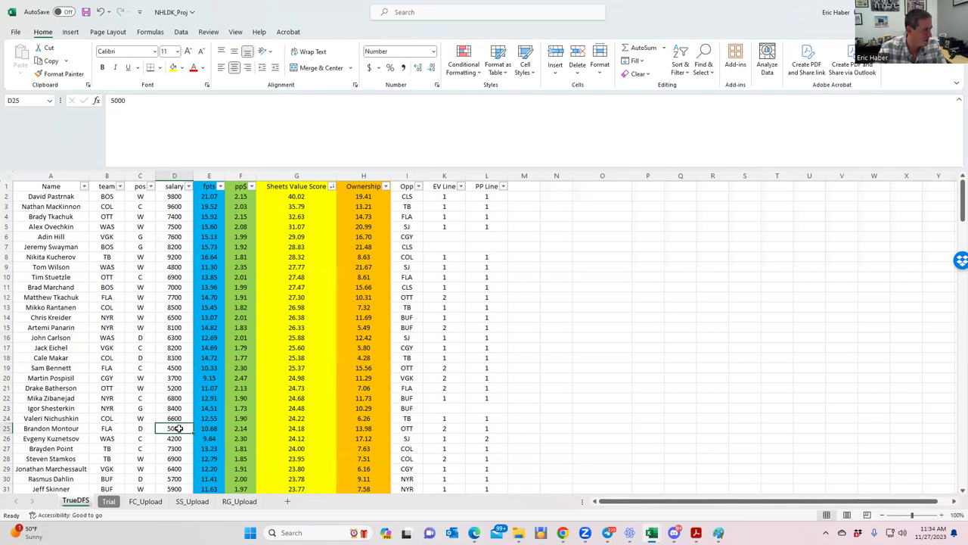
Step: Add B. Montour from the FLA @ OTT game to the empty D slot
{"action": "key", "text": "alt+Tab"}
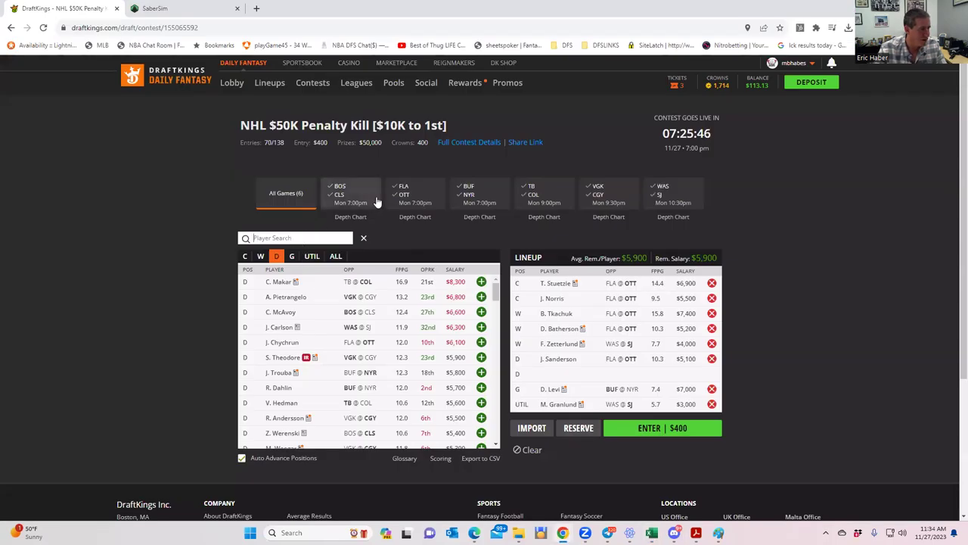
{"action": "left_click", "coordinate": [401, 191]}
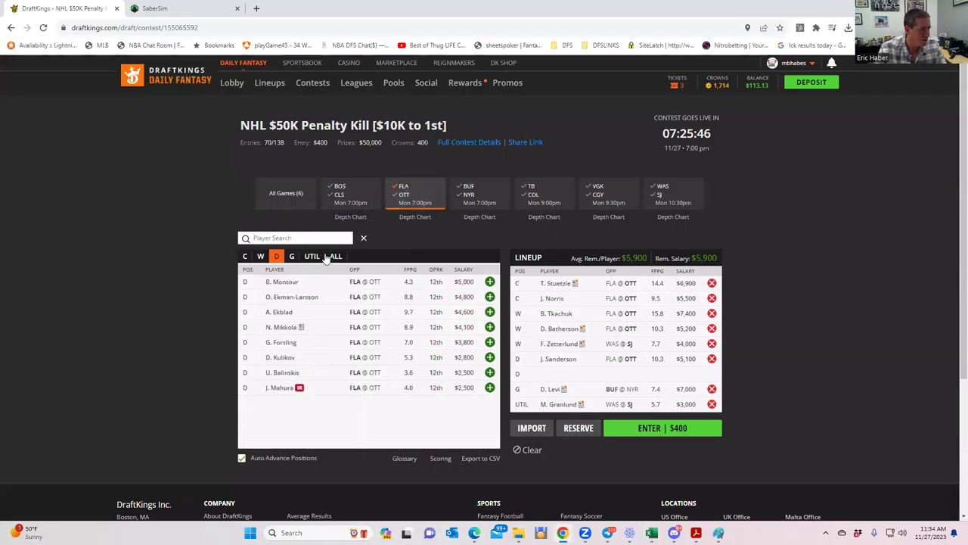
{"action": "left_click", "coordinate": [490, 282]}
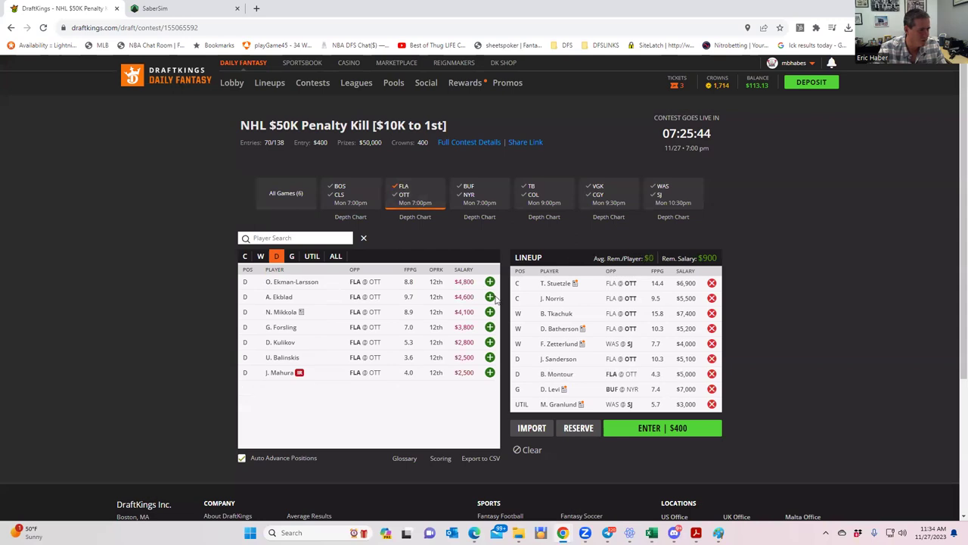
Step: Swap M. Granlund for S. Bennett at UTIL, drop F. Zetterlund, and show WAS @ SJ players
{"action": "left_click", "coordinate": [711, 404]}
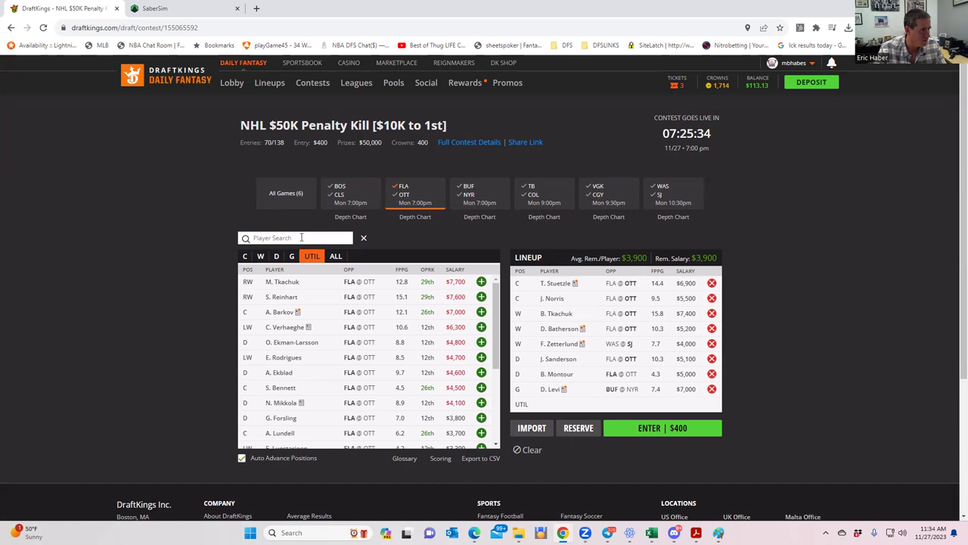
{"action": "left_click", "coordinate": [481, 387]}
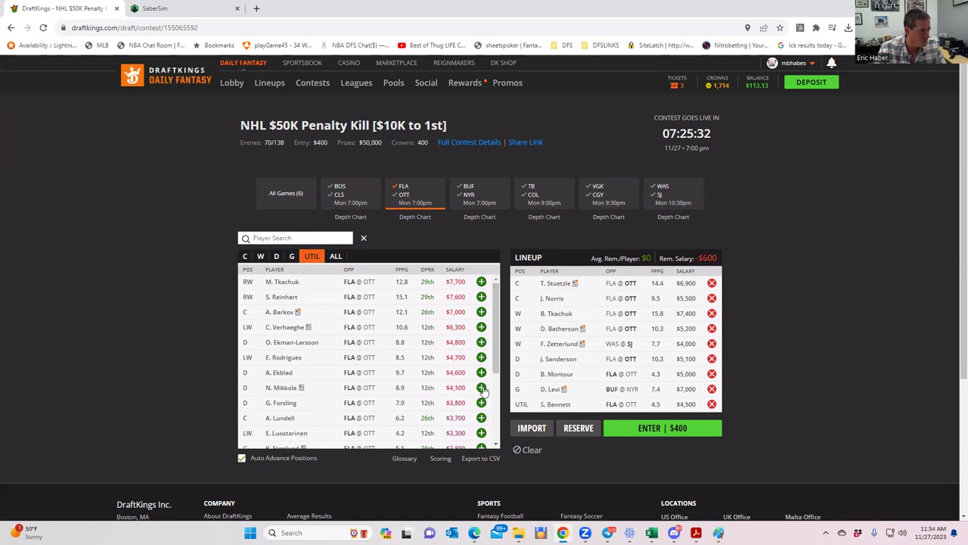
{"action": "left_click", "coordinate": [712, 344]}
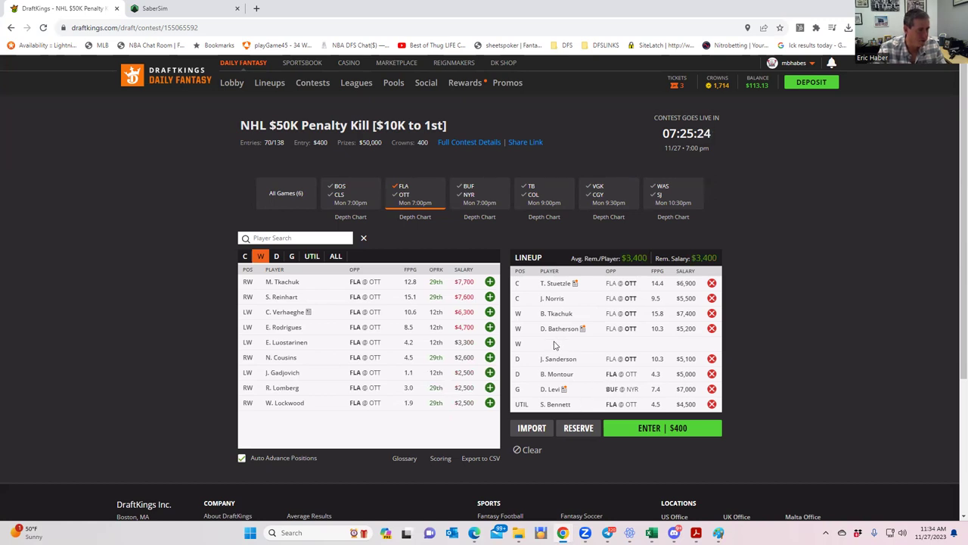
{"action": "left_click", "coordinate": [401, 196]}
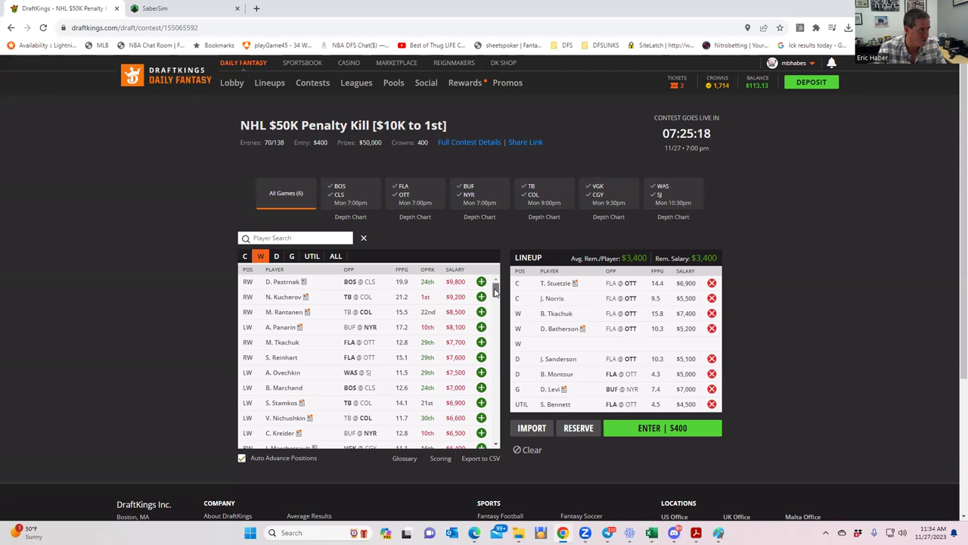
{"action": "left_click_drag", "start_coordinate": [495, 295], "coordinate": [494, 331]}
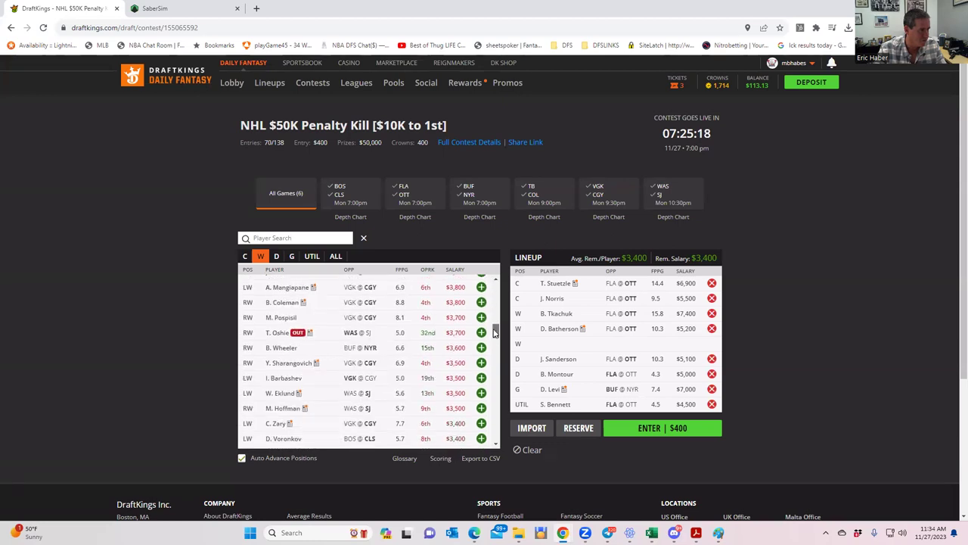
{"action": "left_click", "coordinate": [669, 195]}
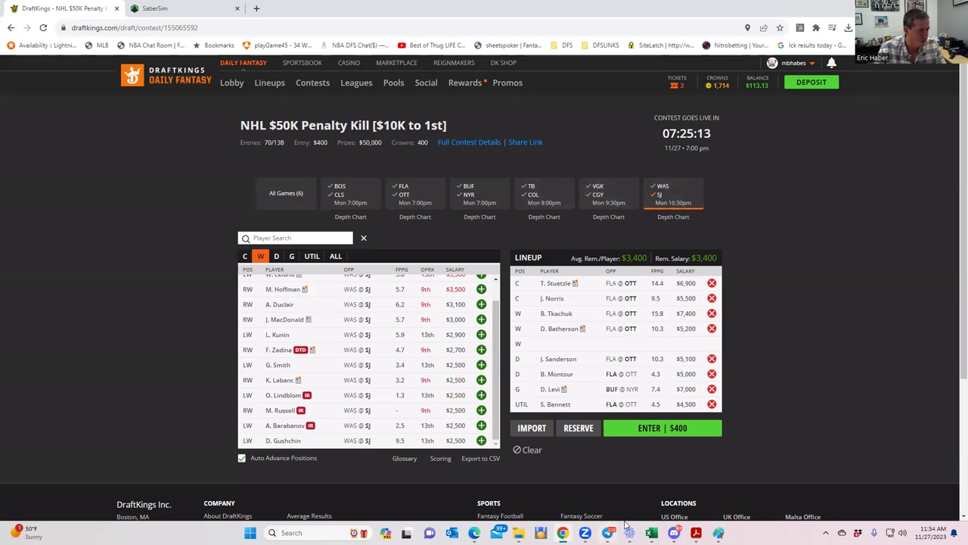
{"action": "mouse_move", "coordinate": [651, 533]}
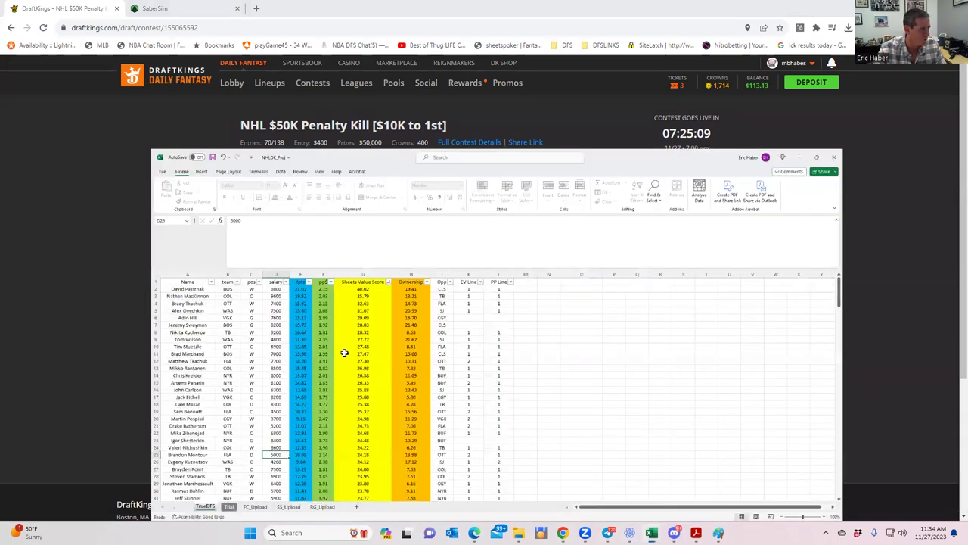
Step: Sort the NHLDK_Proj players by pps, largest to smallest
{"action": "left_click", "coordinate": [807, 485]}
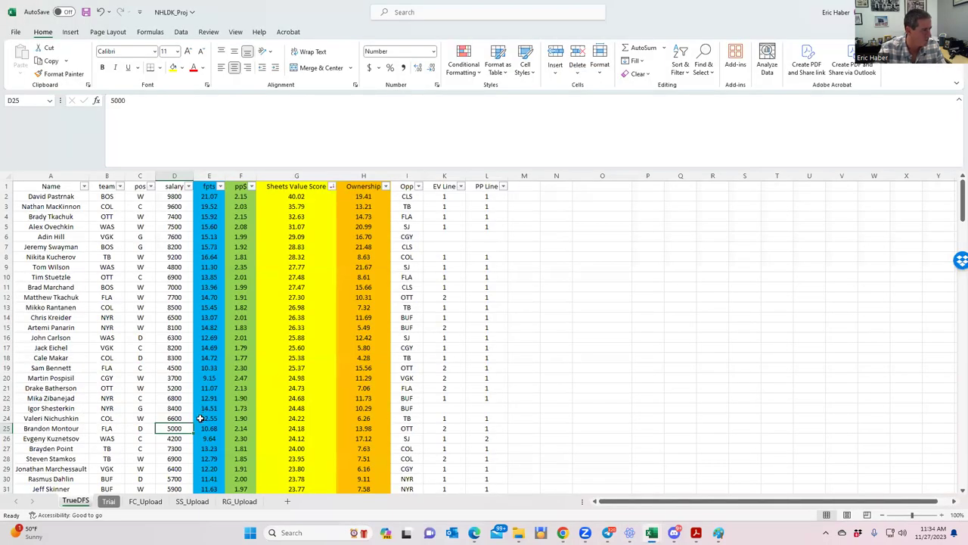
{"action": "left_click", "coordinate": [251, 190]}
{"action": "left_click", "coordinate": [211, 214]}
Step: Compare value salaries: Granlund 3000, Eyssimont 3200, Heinen 2900, Duclair 3100
{"action": "left_click", "coordinate": [164, 208]}
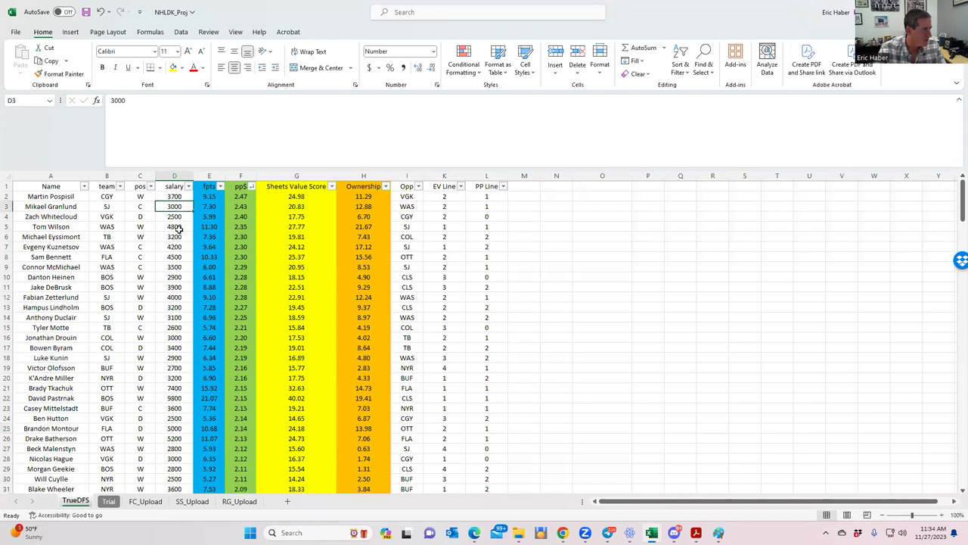
{"action": "left_click", "coordinate": [182, 237]}
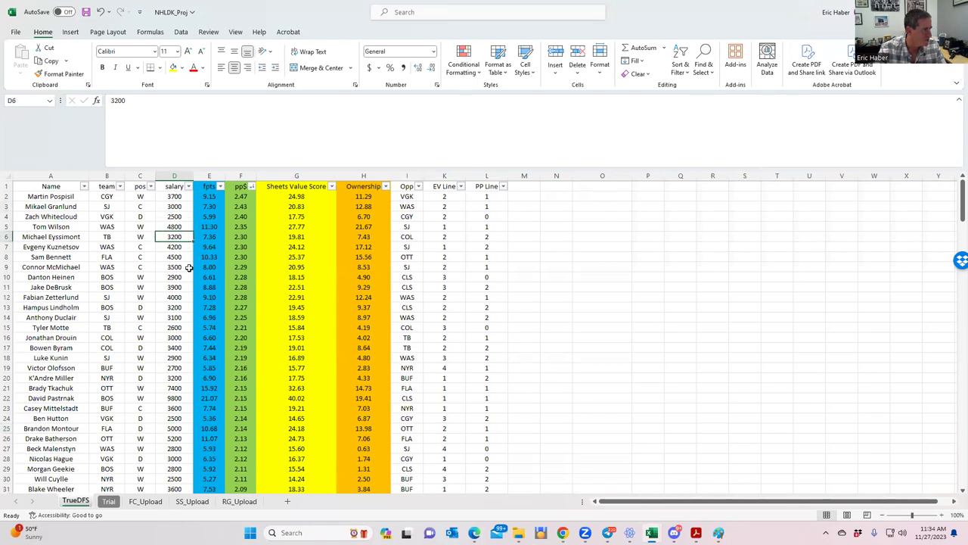
{"action": "left_click", "coordinate": [186, 275]}
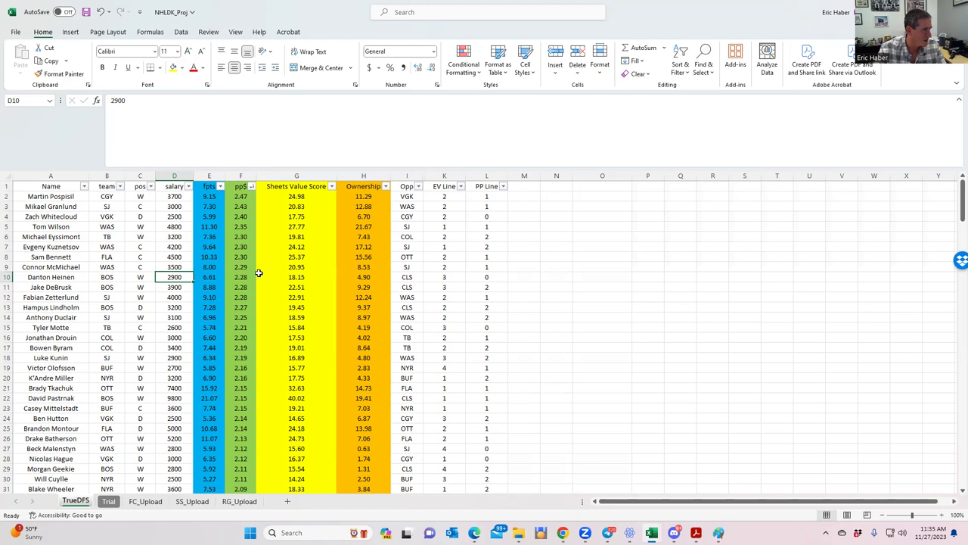
{"action": "left_click", "coordinate": [176, 316]}
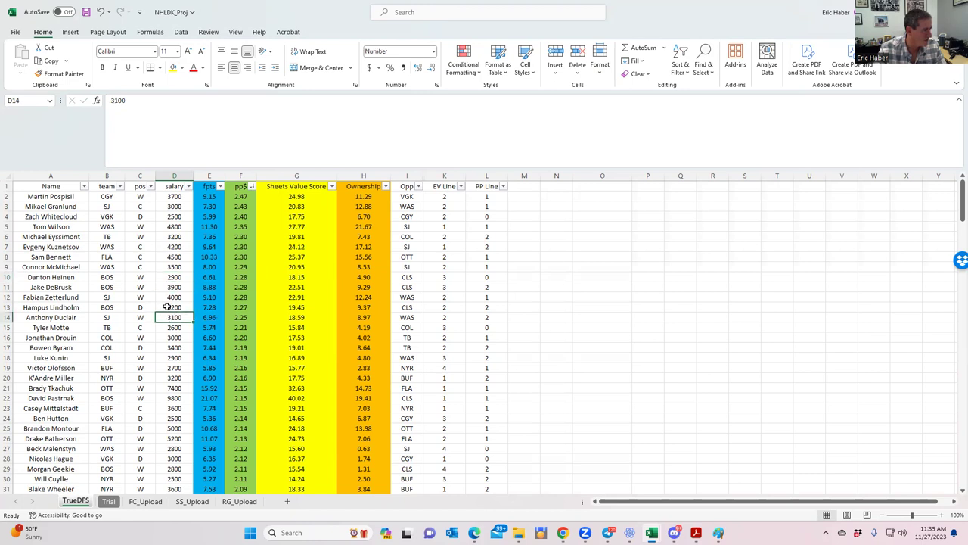
{"action": "key", "text": "super+Down"}
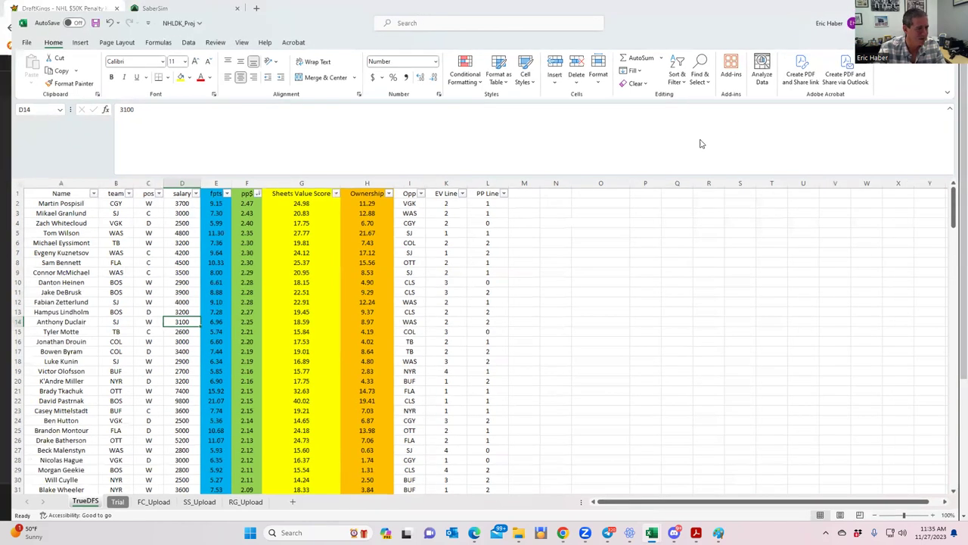
Step: Search 'duc' and add A. Duclair to the empty W slot
{"action": "key", "text": "super+Down"}
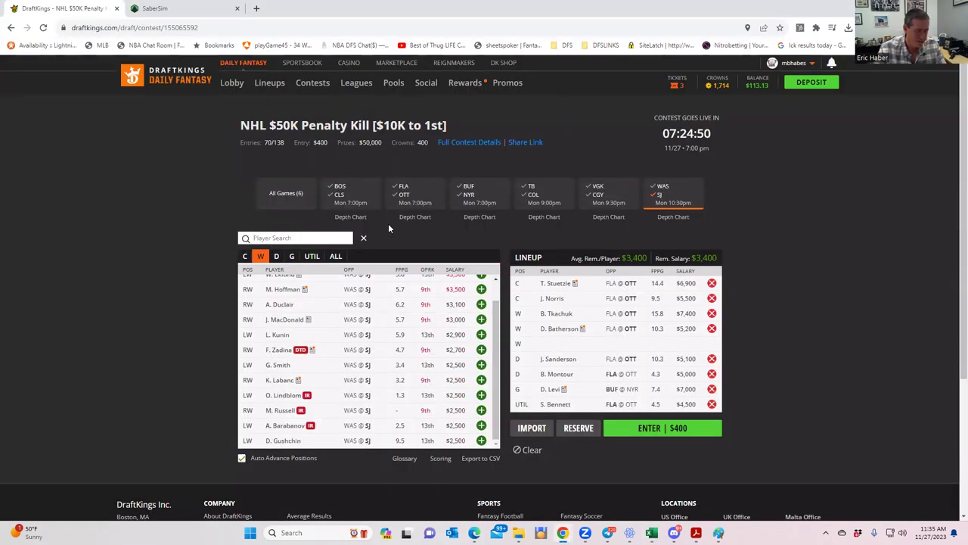
{"action": "type", "text": "duc"}
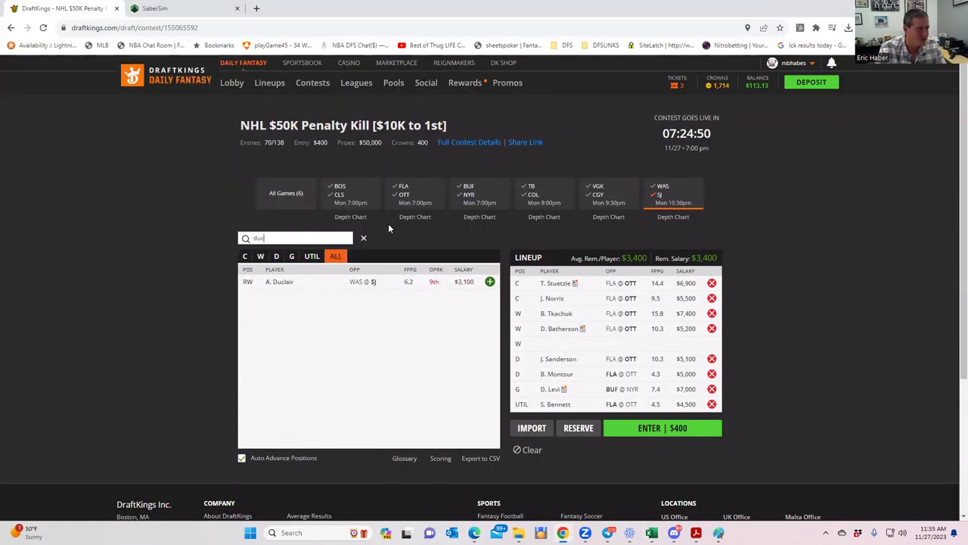
{"action": "left_click", "coordinate": [489, 281]}
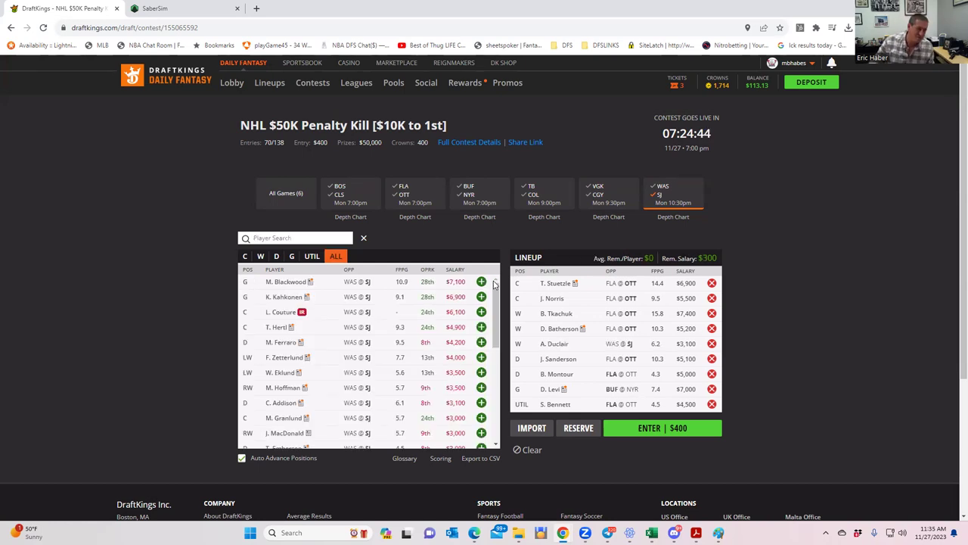
Step: Try entering the $400 contest, then go back and open My Lineups
{"action": "left_click", "coordinate": [651, 428]}
{"action": "left_click", "coordinate": [563, 332]}
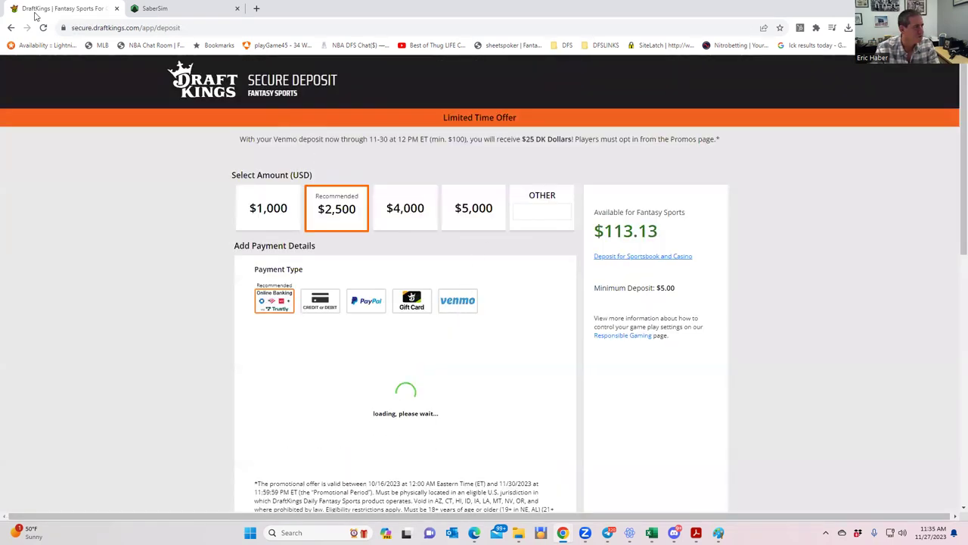
{"action": "left_click", "coordinate": [11, 28]}
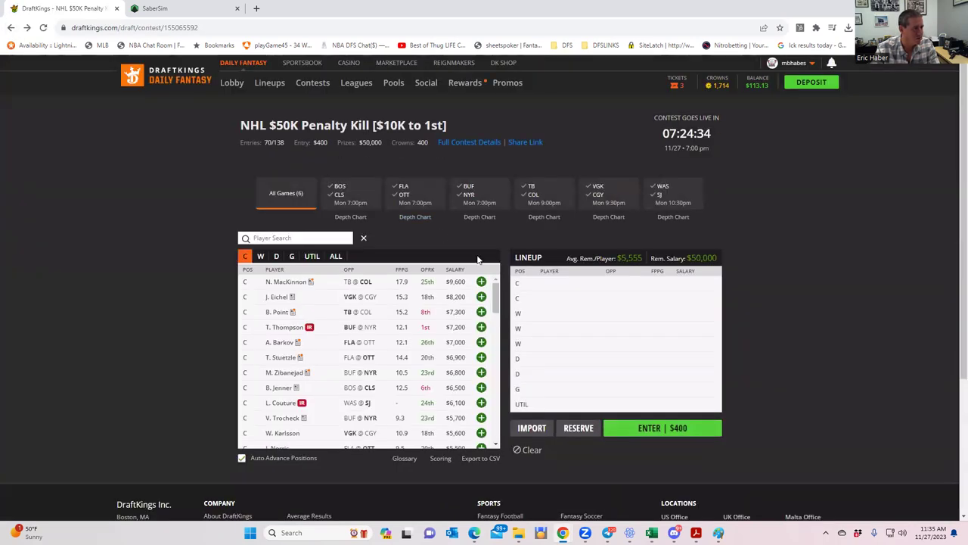
{"action": "left_click", "coordinate": [272, 85]}
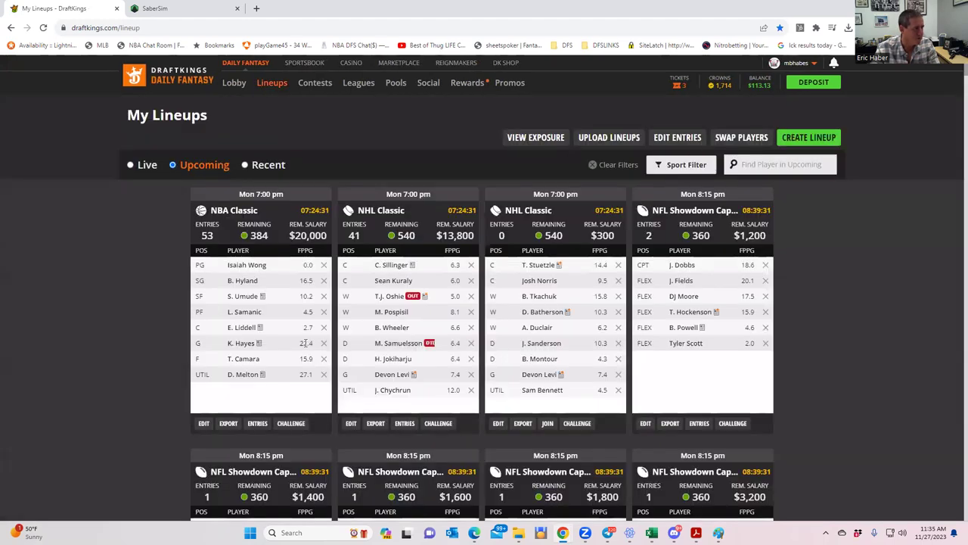
Step: Filter saved lineups to NHL Classic only and edit the first one
{"action": "left_click", "coordinate": [676, 166]}
{"action": "left_click", "coordinate": [655, 188]}
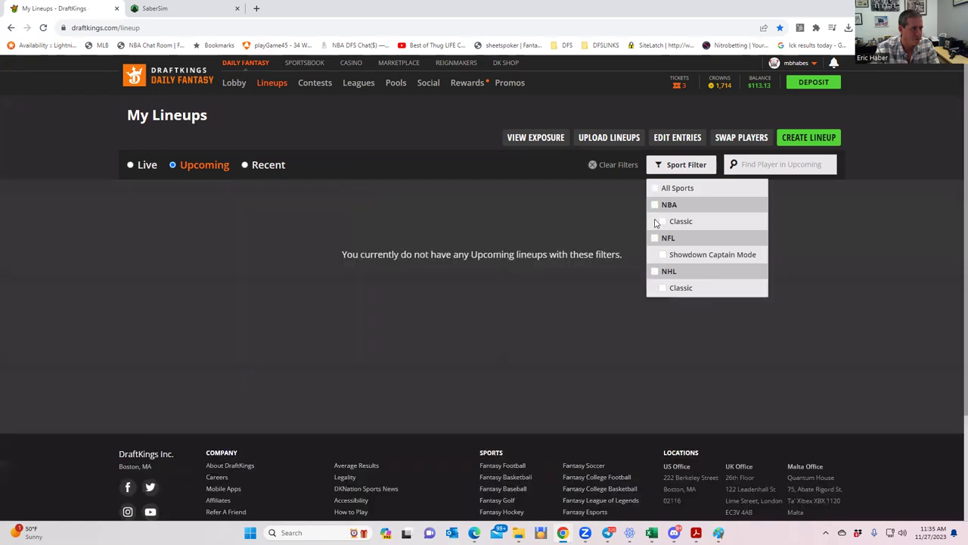
{"action": "left_click", "coordinate": [655, 272]}
{"action": "left_click", "coordinate": [496, 366]}
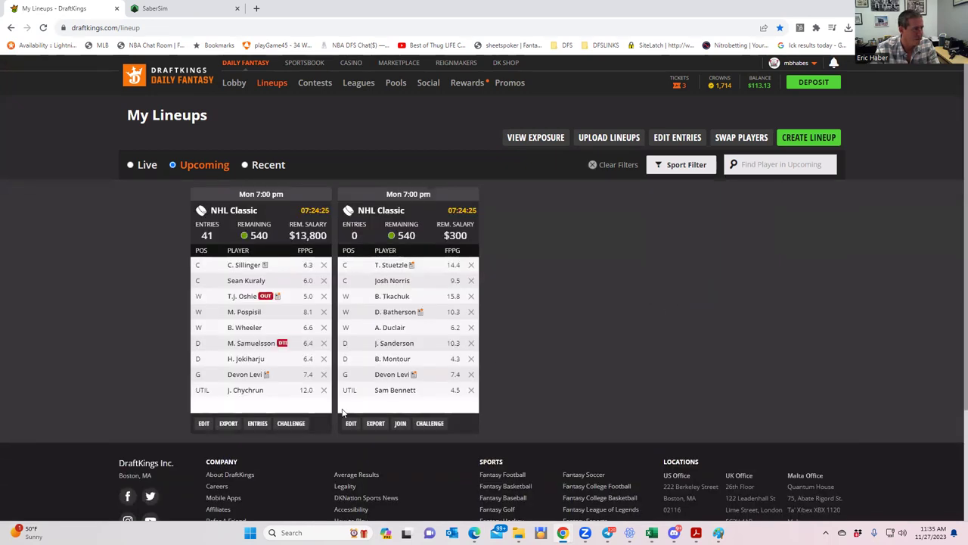
{"action": "left_click", "coordinate": [203, 423]}
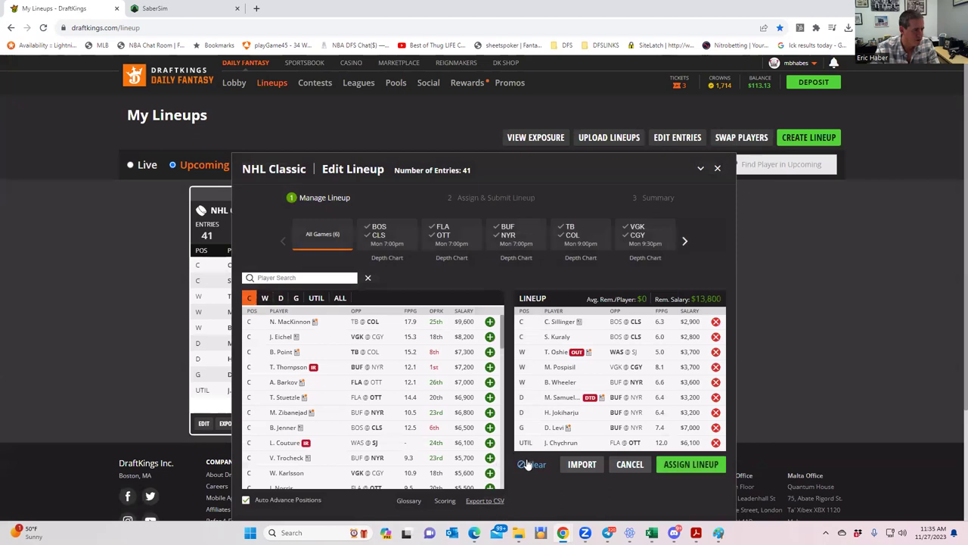
Step: Add FLA @ OTT skaters T. Stuetzle, J. Norris, B. Tkachuk and D. Batherson
{"action": "left_click", "coordinate": [440, 246]}
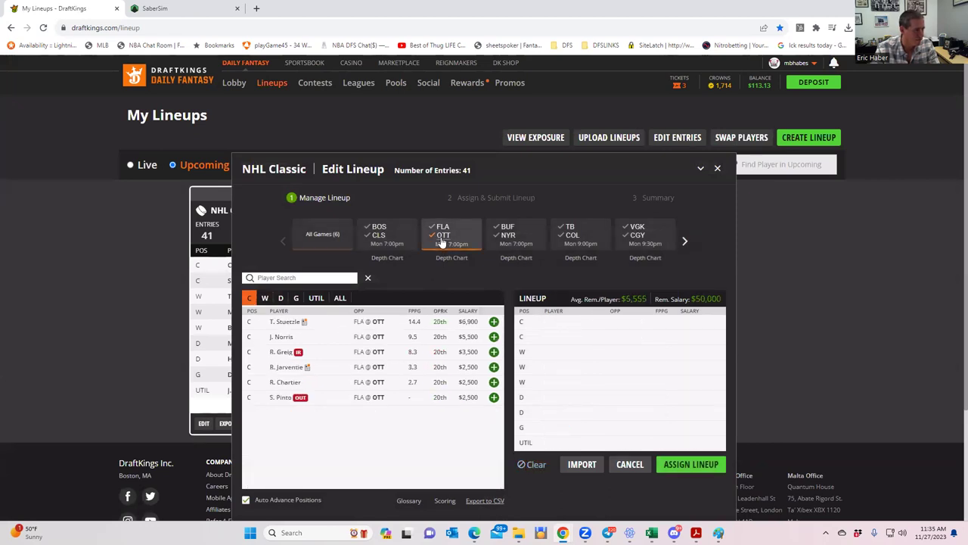
{"action": "left_click", "coordinate": [494, 321]}
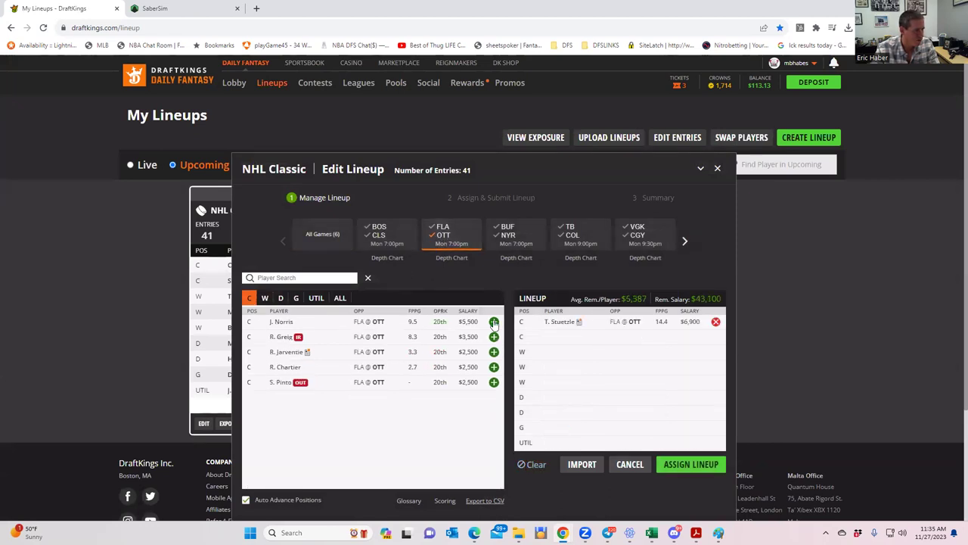
{"action": "left_click", "coordinate": [494, 321]}
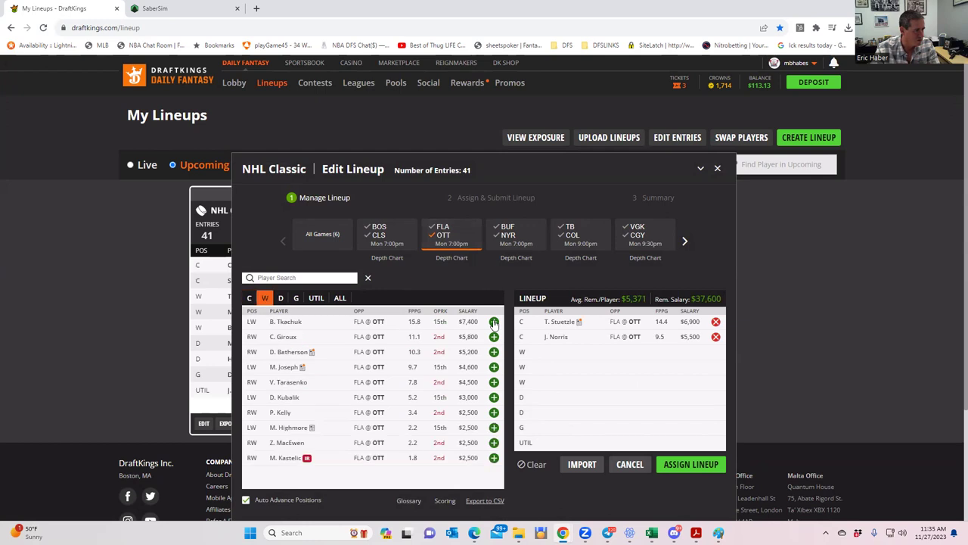
{"action": "left_click", "coordinate": [494, 321]}
{"action": "left_click", "coordinate": [494, 322]}
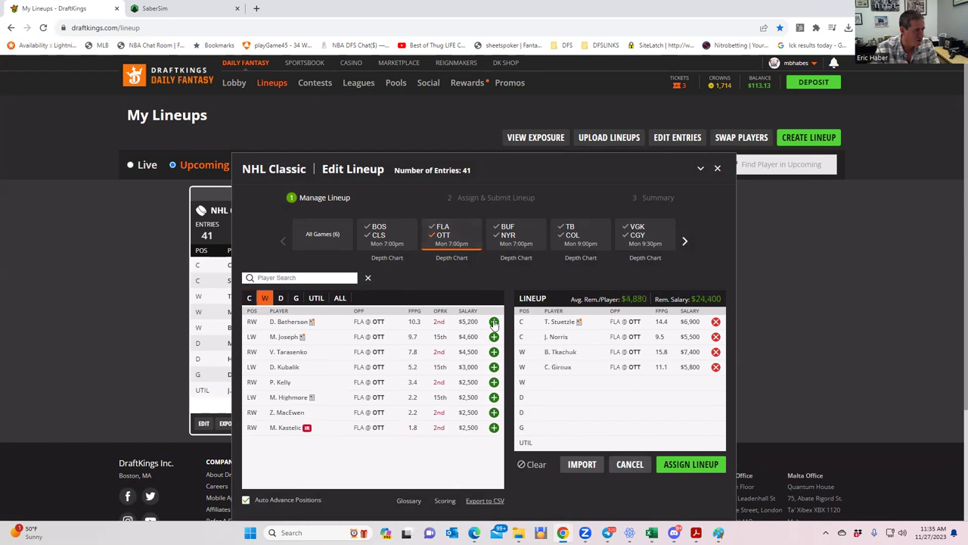
{"action": "left_click", "coordinate": [715, 368]}
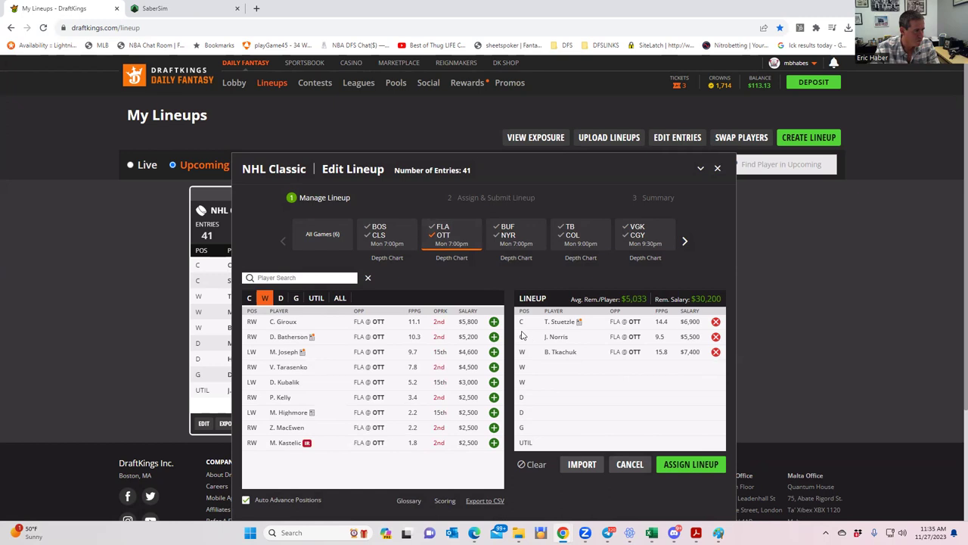
{"action": "left_click", "coordinate": [494, 337]}
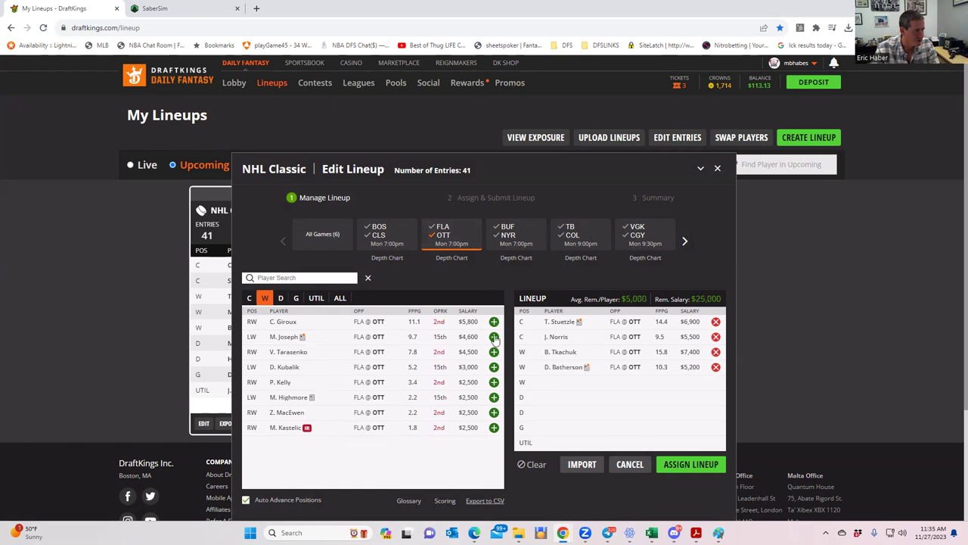
Step: Add BUF goalie D. Levi to the lineup
{"action": "left_click", "coordinate": [443, 237]}
{"action": "left_click", "coordinate": [440, 227]}
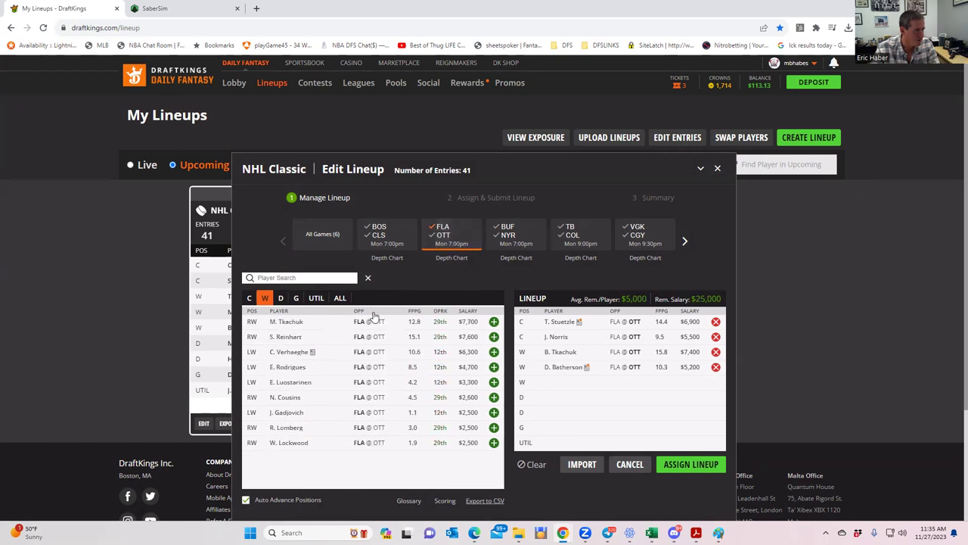
{"action": "left_click", "coordinate": [296, 298]}
{"action": "left_click", "coordinate": [433, 225]}
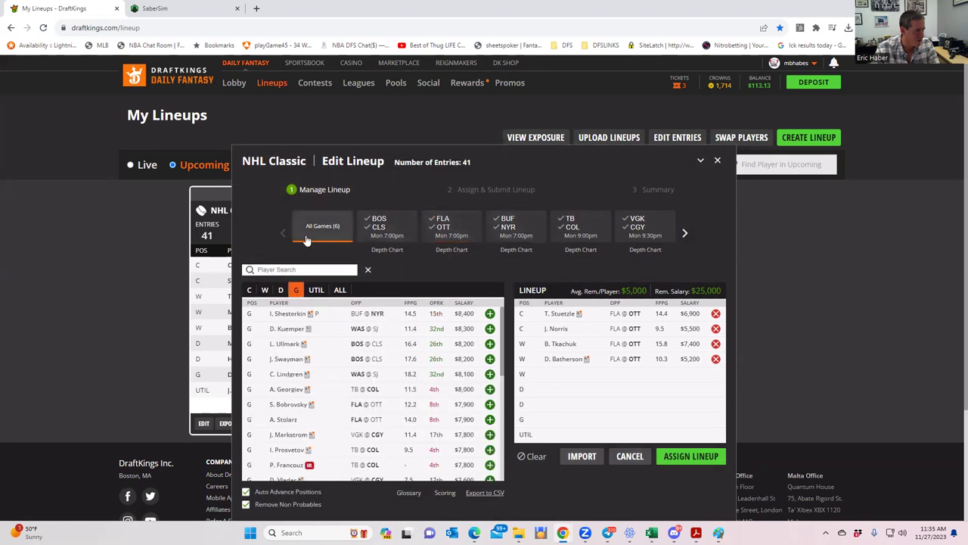
{"action": "left_click", "coordinate": [507, 222]}
{"action": "left_click", "coordinate": [509, 229]}
{"action": "left_click", "coordinate": [509, 228]}
{"action": "left_click", "coordinate": [494, 314]}
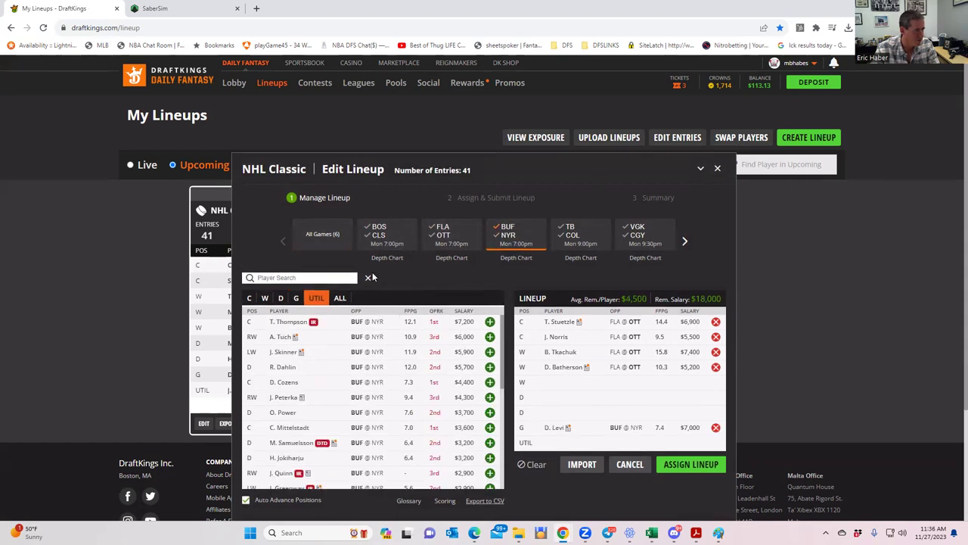
Step: Add B. Montour and J. Sanderson at defense and S. Bennett at UTIL
{"action": "left_click", "coordinate": [454, 230]}
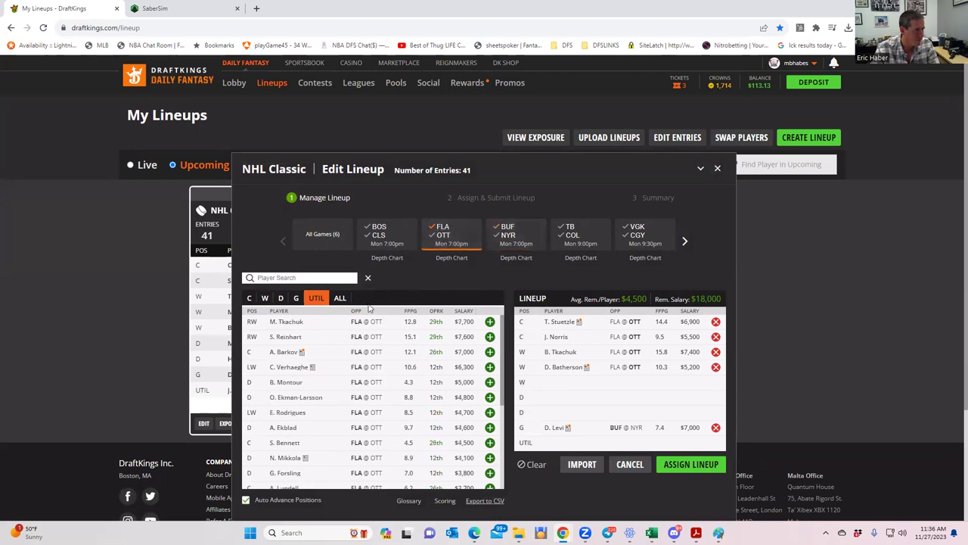
{"action": "left_click", "coordinate": [490, 381]}
{"action": "left_click", "coordinate": [715, 443]}
{"action": "left_click", "coordinate": [280, 298]}
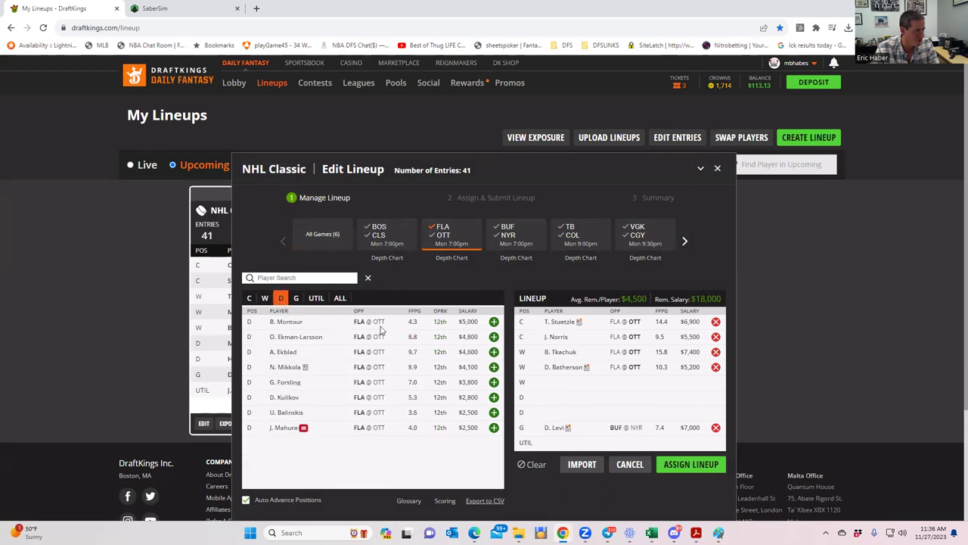
{"action": "left_click", "coordinate": [492, 323]}
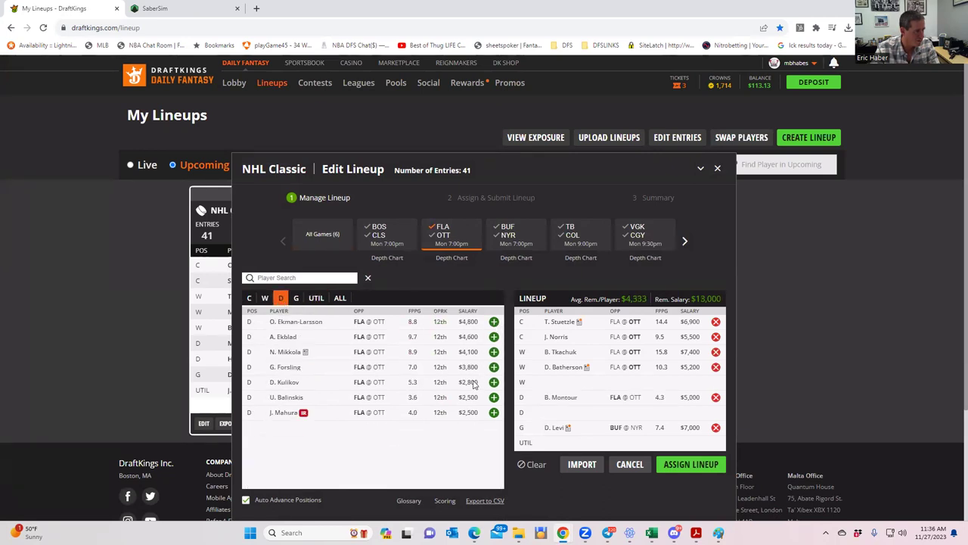
{"action": "left_click", "coordinate": [318, 299]}
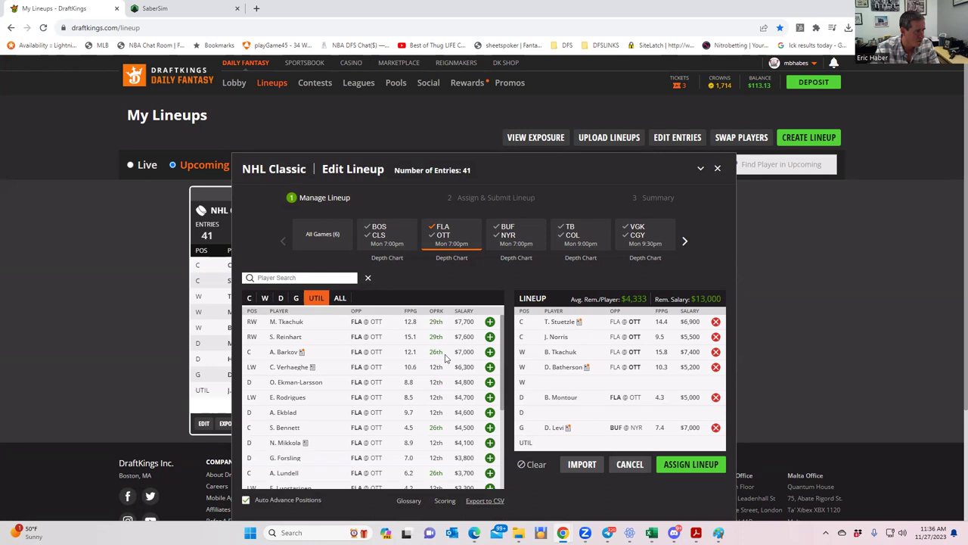
{"action": "left_click", "coordinate": [490, 427]}
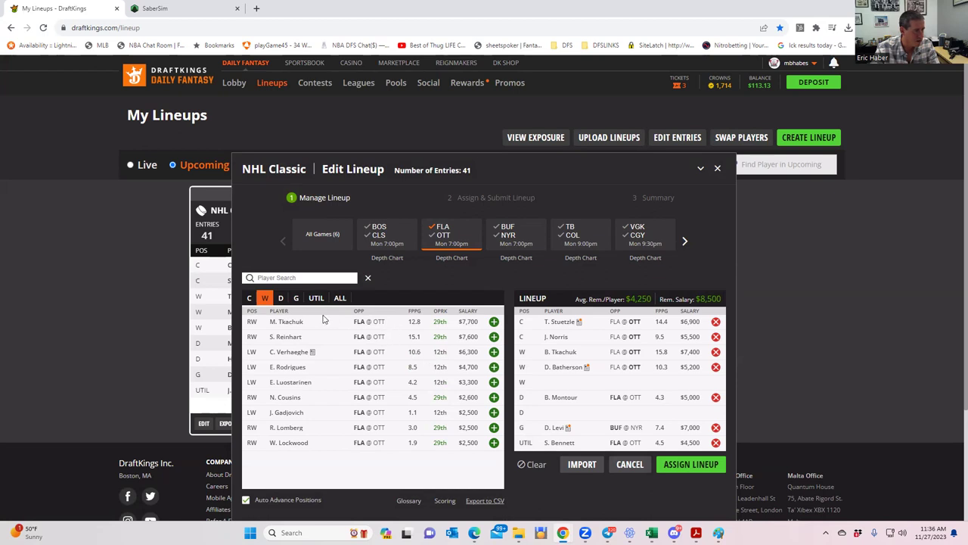
{"action": "left_click", "coordinate": [279, 300]}
{"action": "left_click", "coordinate": [493, 336]}
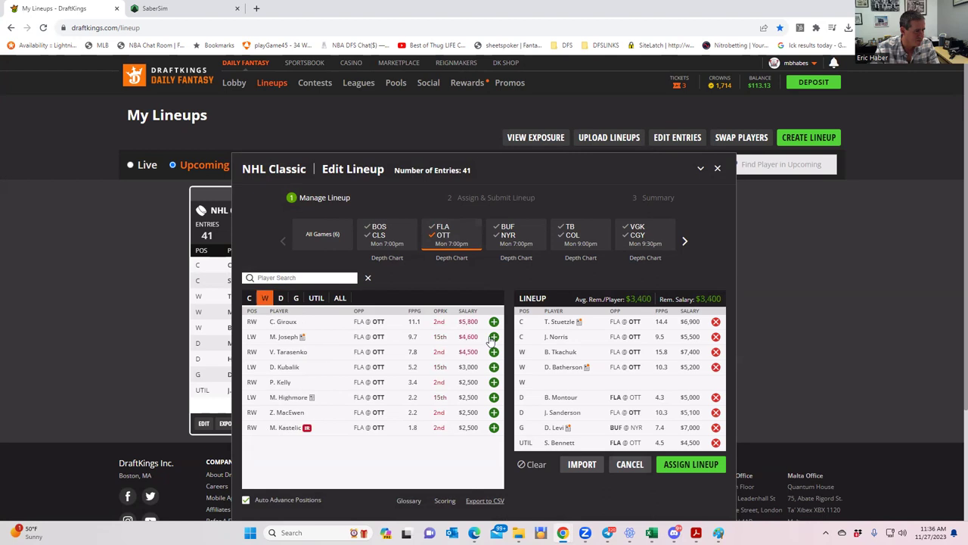
Step: Add A. Duclair from the WAS @ SJ game to the open wing slot
{"action": "left_click", "coordinate": [453, 241]}
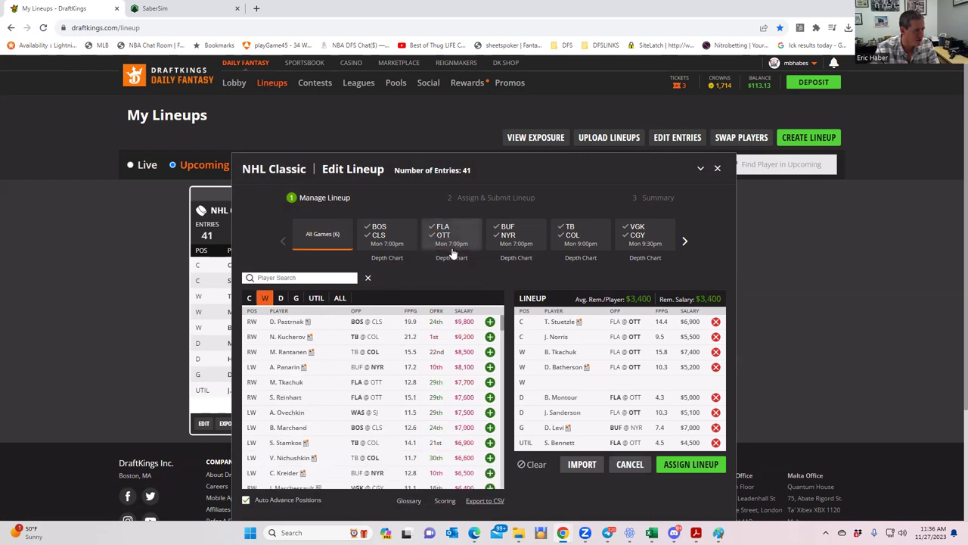
{"action": "left_click", "coordinate": [685, 240]}
{"action": "left_click", "coordinate": [308, 242]}
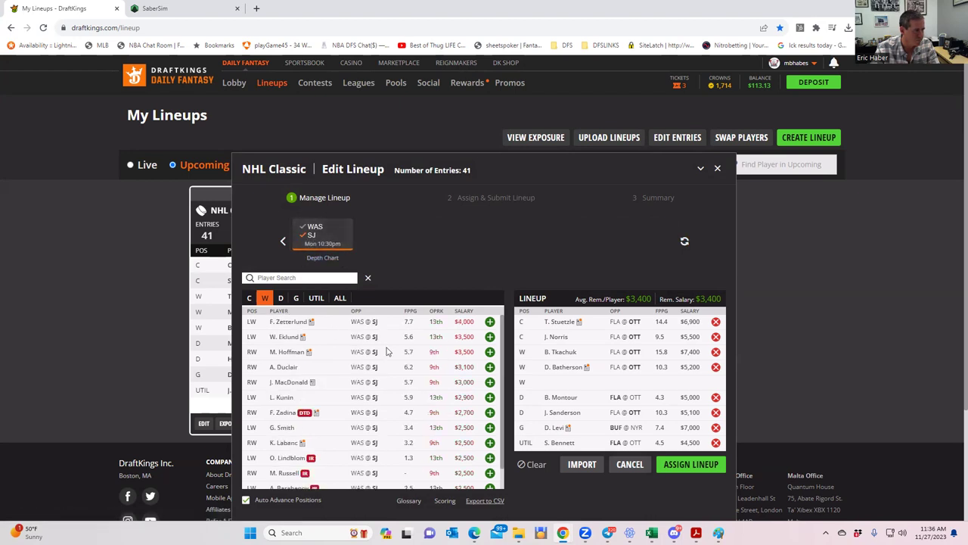
{"action": "left_click", "coordinate": [489, 367]}
{"action": "left_click", "coordinate": [706, 430]}
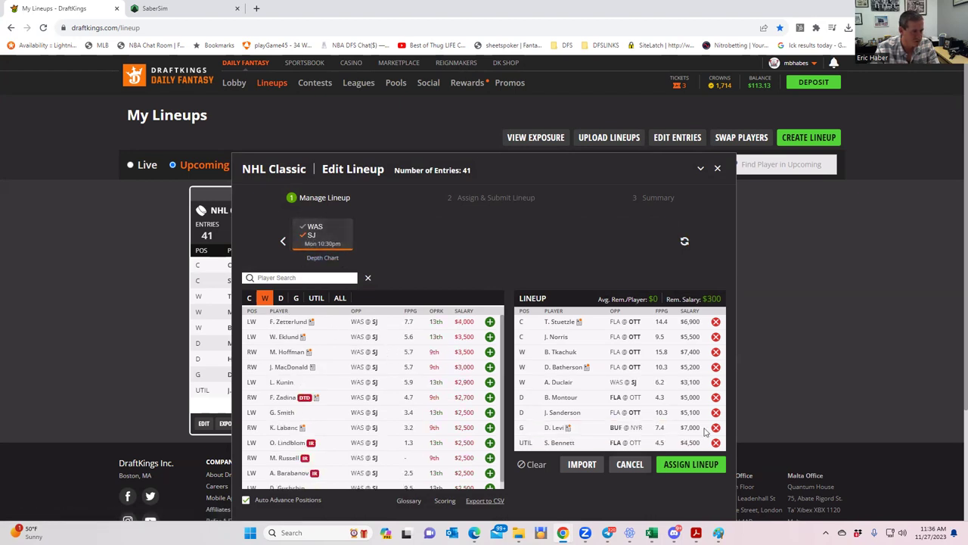
Step: Assign the completed lineup to all 41 entries and return to SaberSim
{"action": "left_click", "coordinate": [679, 464]}
{"action": "left_click", "coordinate": [683, 504]}
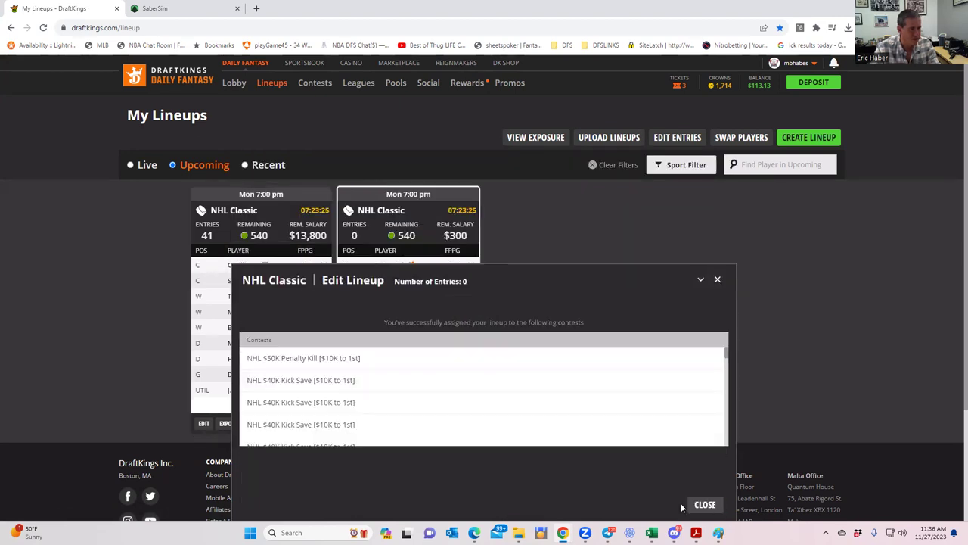
{"action": "left_click", "coordinate": [704, 504]}
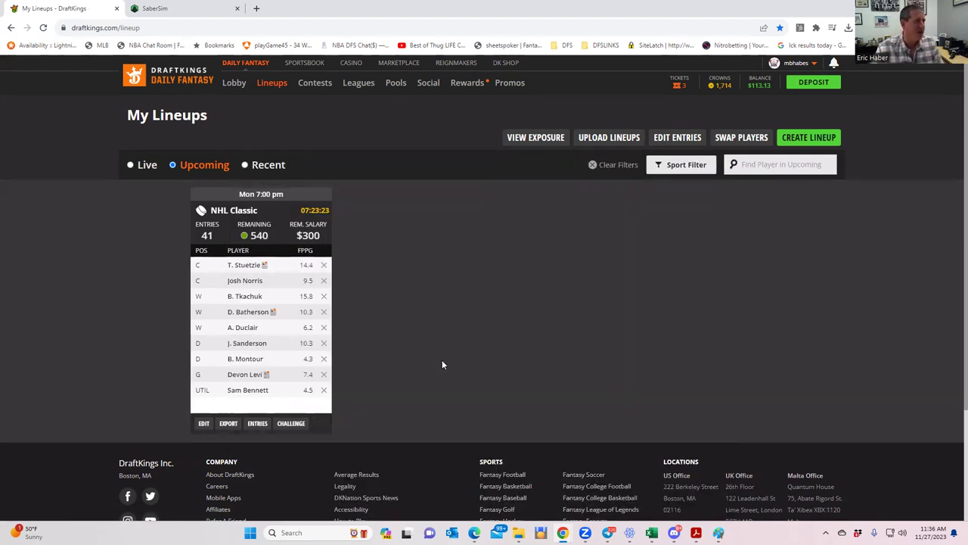
{"action": "left_click", "coordinate": [174, 9]}
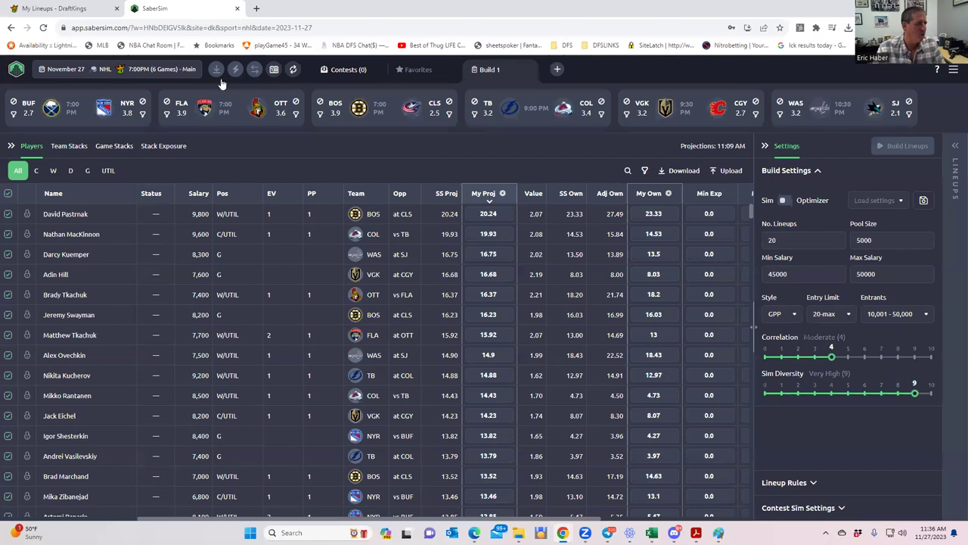
Step: Upload the NHLDK_Sim CSV from DFSSheets > KrugNHL as custom projections for 223 players
{"action": "left_click", "coordinate": [725, 171]}
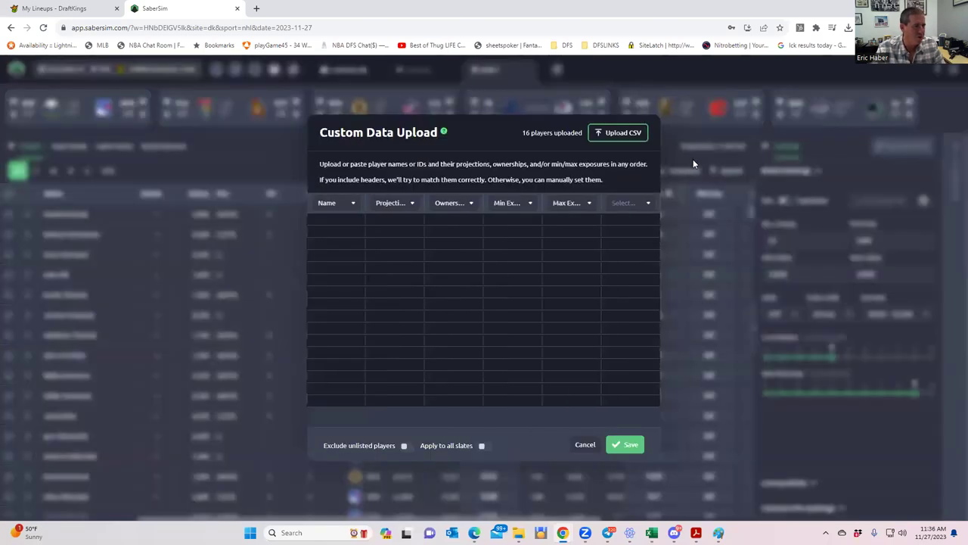
{"action": "left_click", "coordinate": [624, 135]}
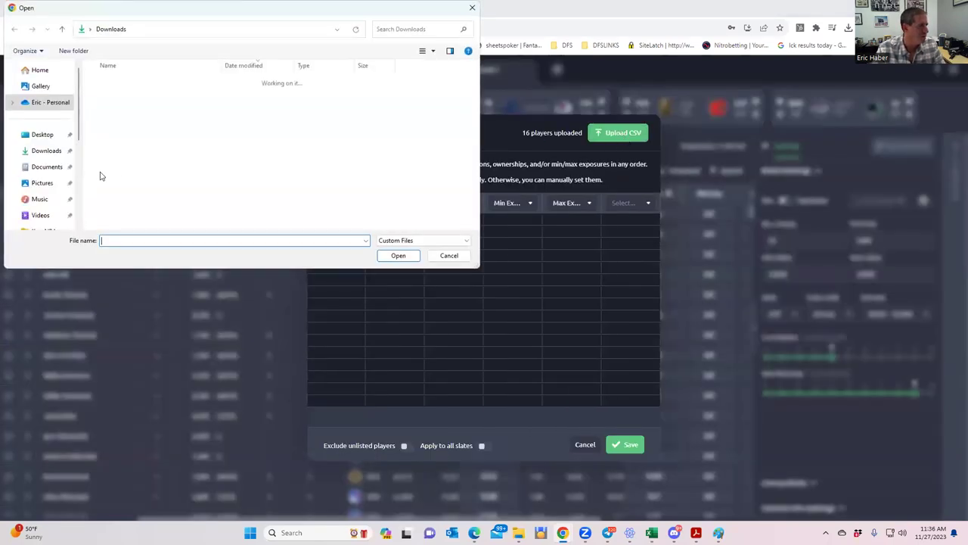
{"action": "scroll", "coordinate": [65, 174], "scroll_direction": "down", "scroll_amount": 2}
{"action": "left_click", "coordinate": [43, 148]}
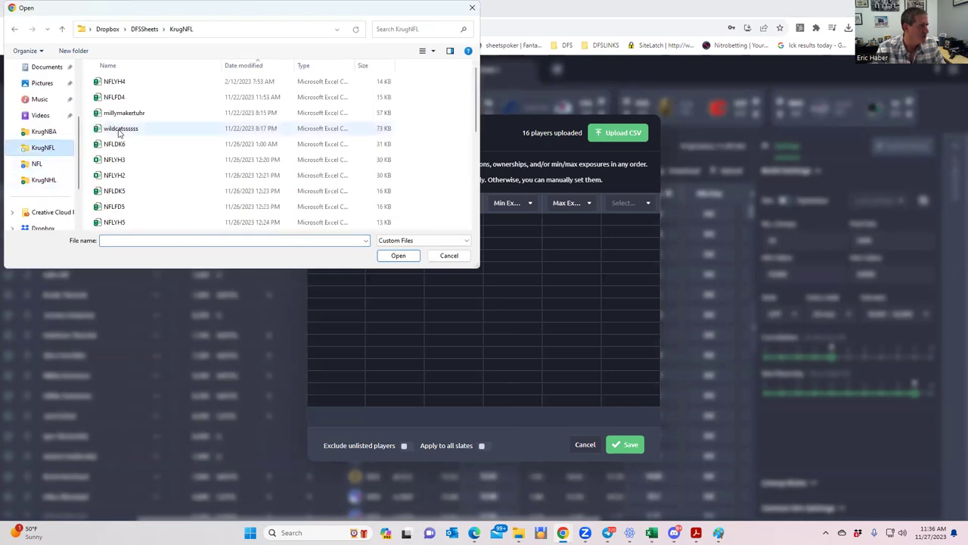
{"action": "scroll", "coordinate": [170, 151], "scroll_direction": "down", "scroll_amount": 3}
{"action": "scroll", "coordinate": [168, 143], "scroll_direction": "up", "scroll_amount": 3}
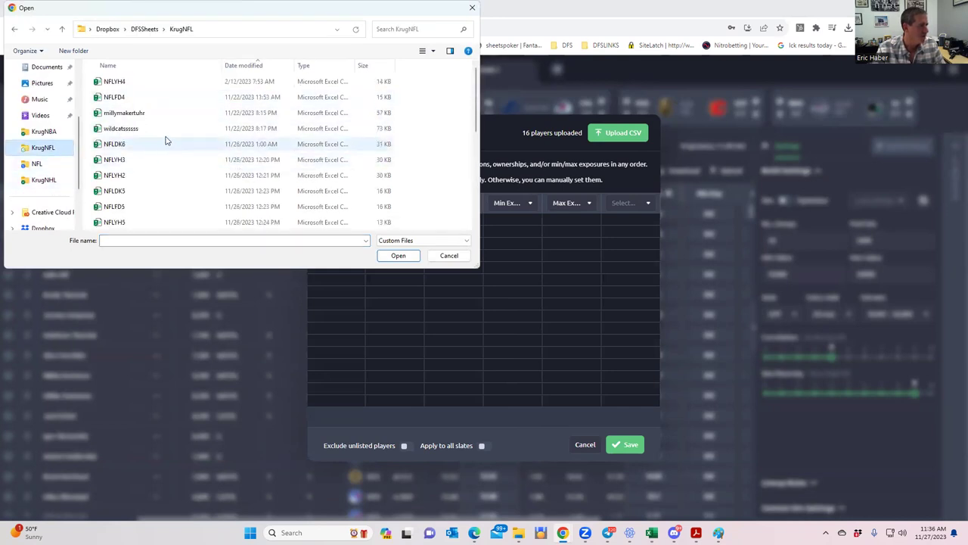
{"action": "left_click", "coordinate": [153, 32]}
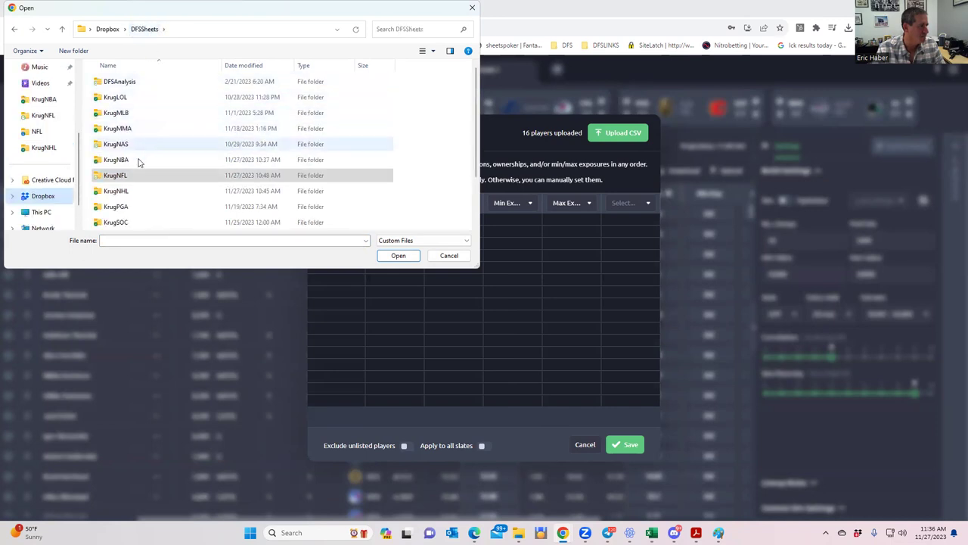
{"action": "double_click", "coordinate": [125, 191]}
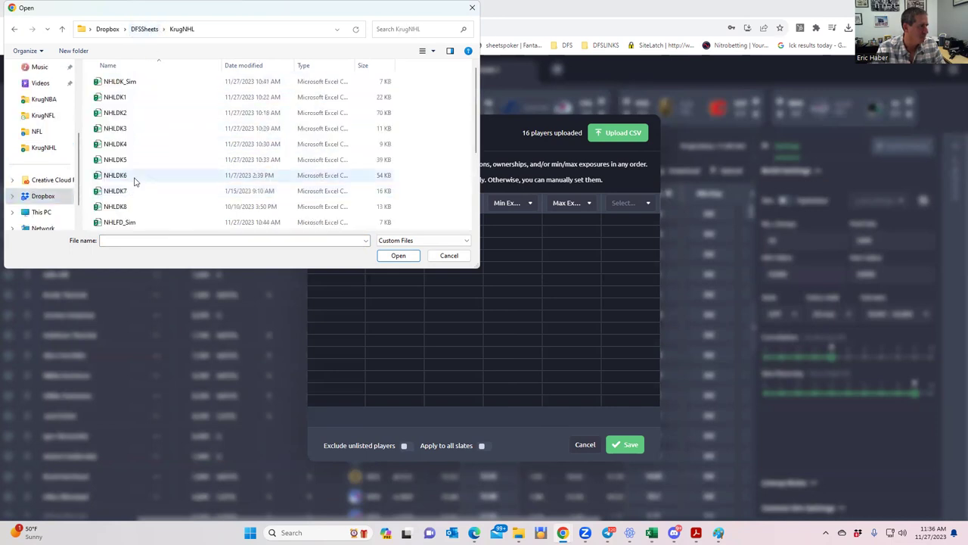
{"action": "left_click", "coordinate": [131, 85]}
{"action": "left_click", "coordinate": [398, 256]}
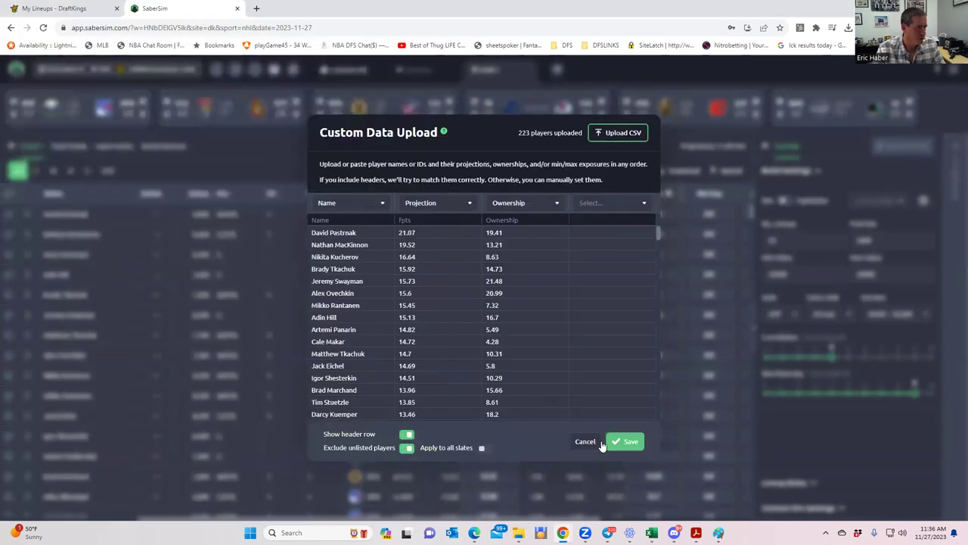
{"action": "left_click", "coordinate": [624, 441]}
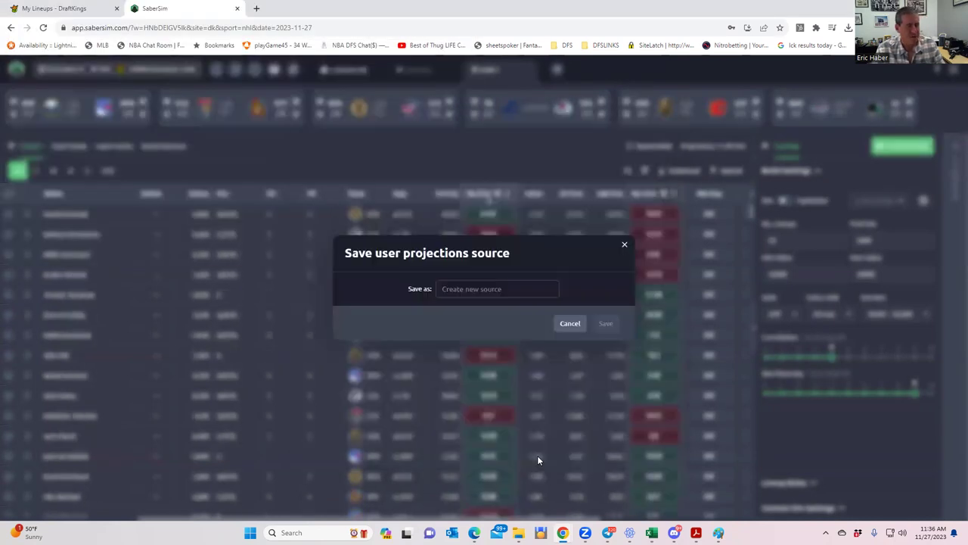
Step: Skip naming the projections source, set No. Lineups to 50, and build lineups
{"action": "left_click", "coordinate": [562, 323]}
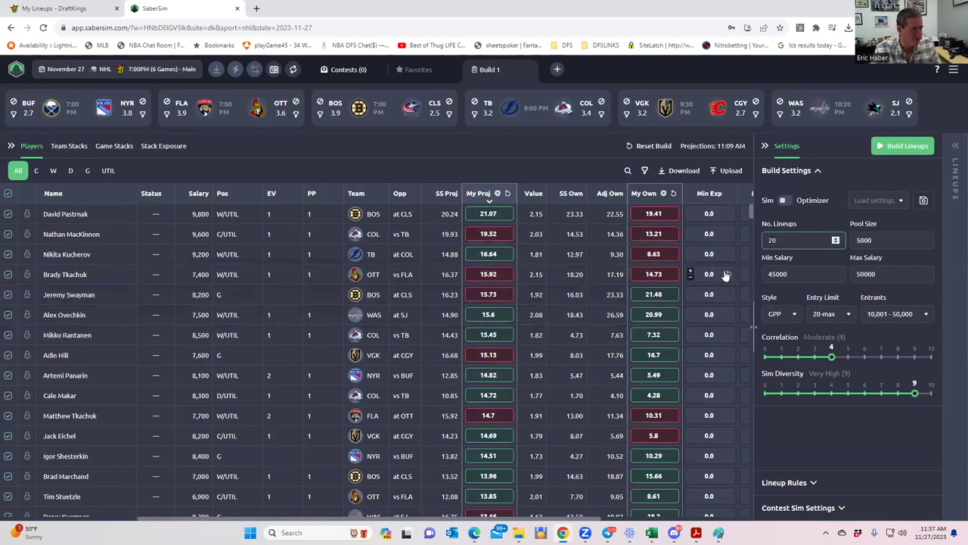
{"action": "type", "text": "50"}
{"action": "left_click", "coordinate": [791, 438]}
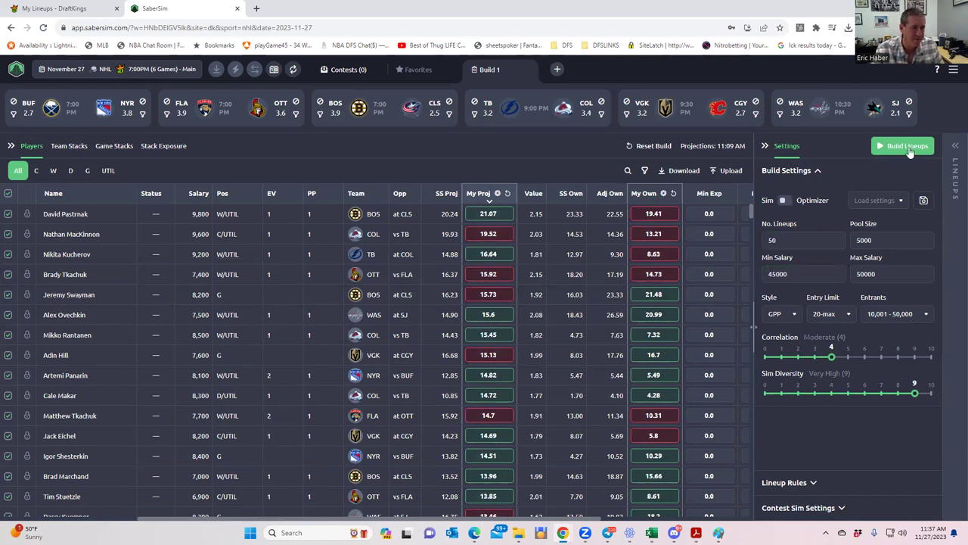
{"action": "left_click", "coordinate": [906, 147]}
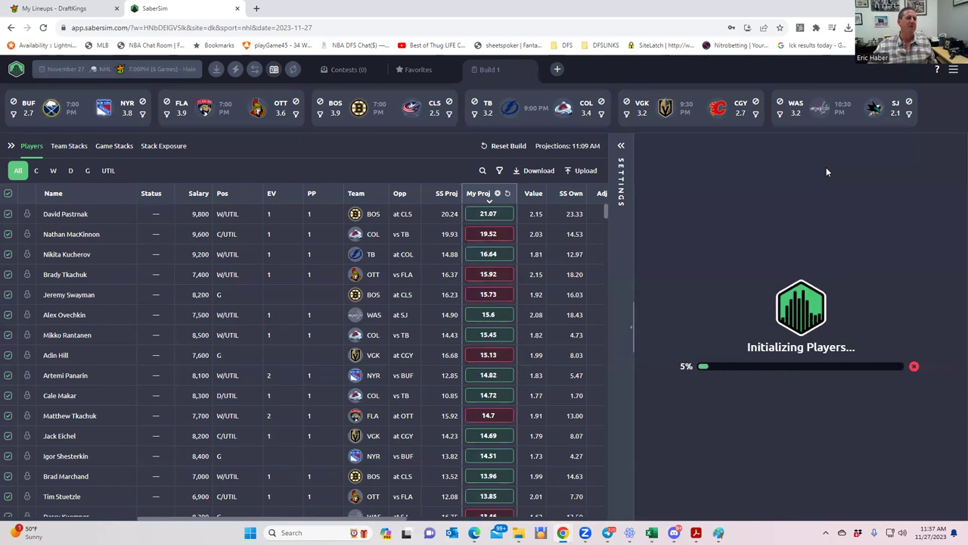
{"action": "left_click", "coordinate": [617, 148]}
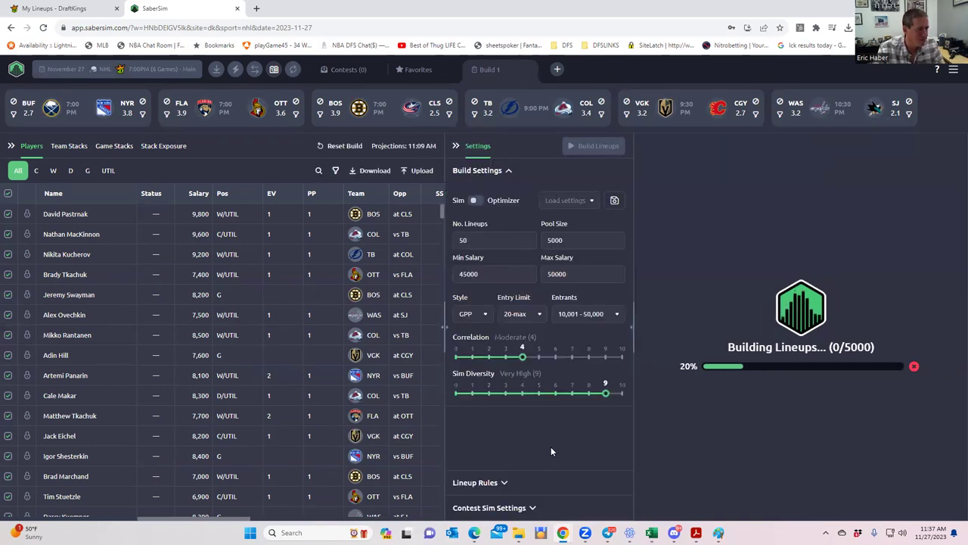
Step: Create a KickSave contest sim using the NHL $40K Kick Save payout
{"action": "left_click", "coordinate": [532, 508]}
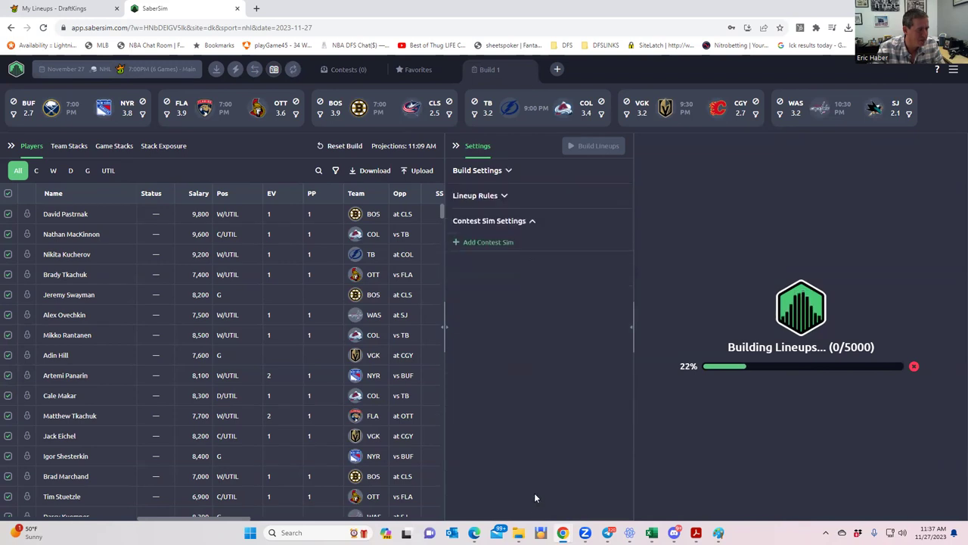
{"action": "left_click", "coordinate": [465, 242]}
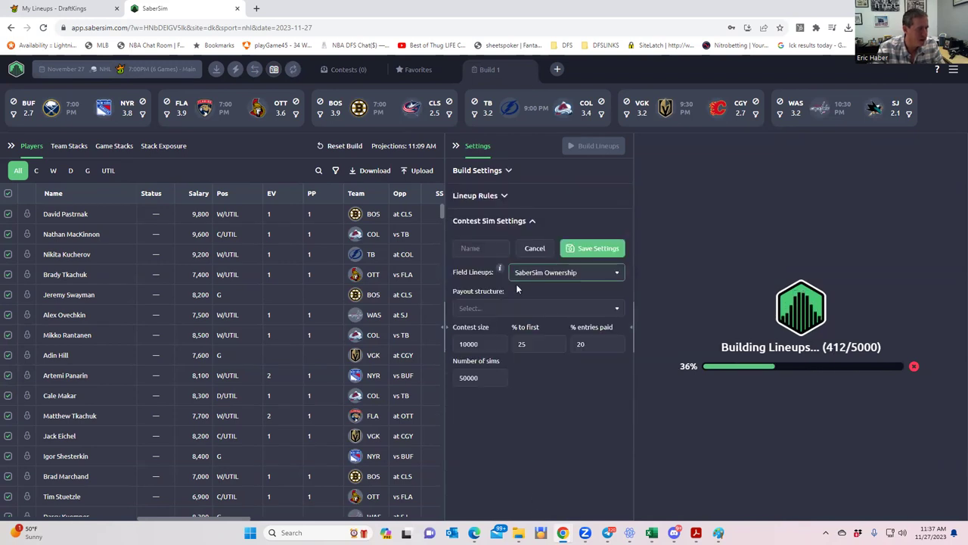
{"action": "left_click", "coordinate": [533, 309]}
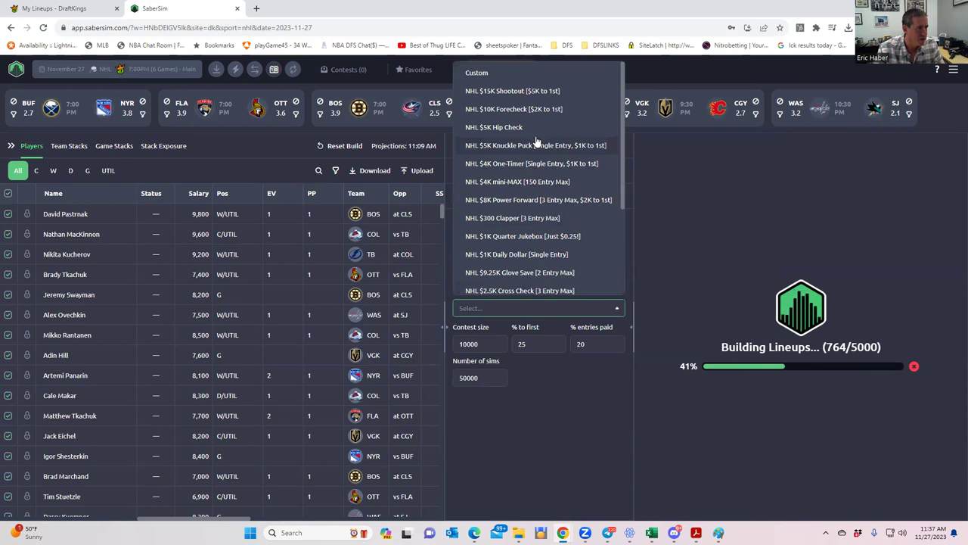
{"action": "left_click_drag", "start_coordinate": [621, 171], "coordinate": [618, 280]}
{"action": "left_click", "coordinate": [533, 193]}
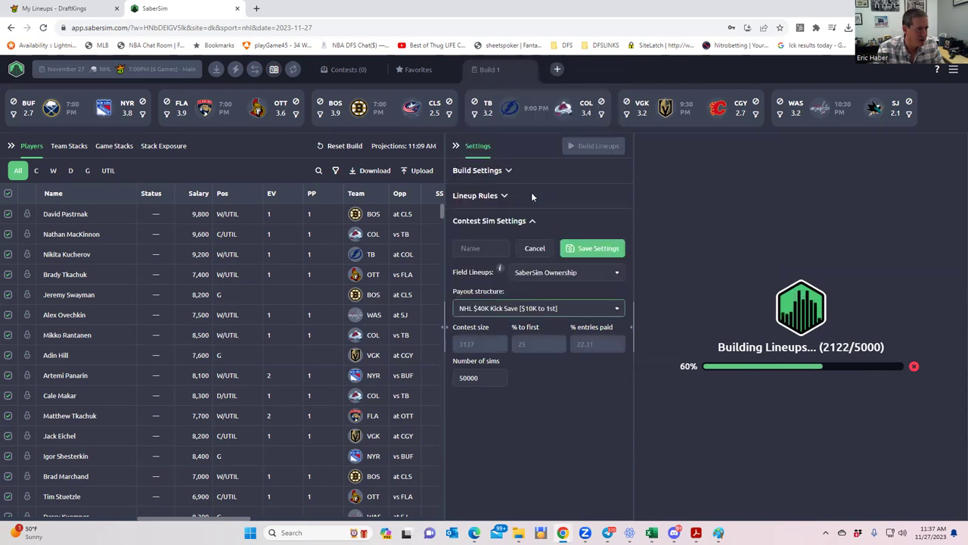
{"action": "left_click", "coordinate": [488, 247]}
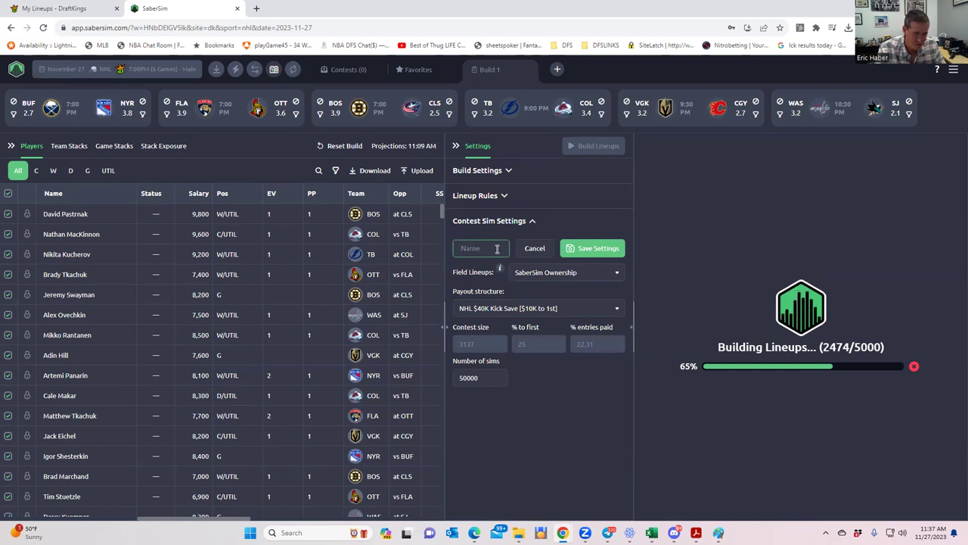
{"action": "type", "text": "Kick"}
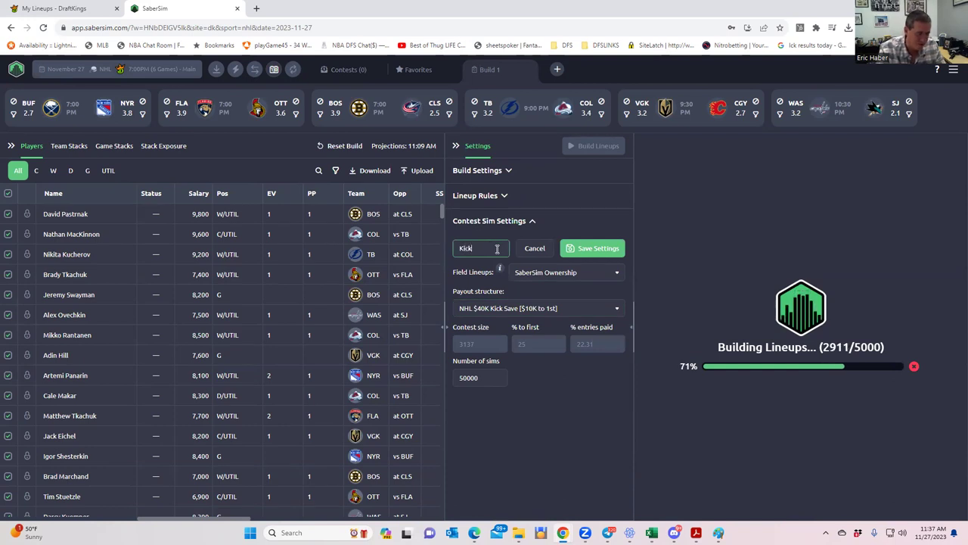
{"action": "type", "text": "Save"}
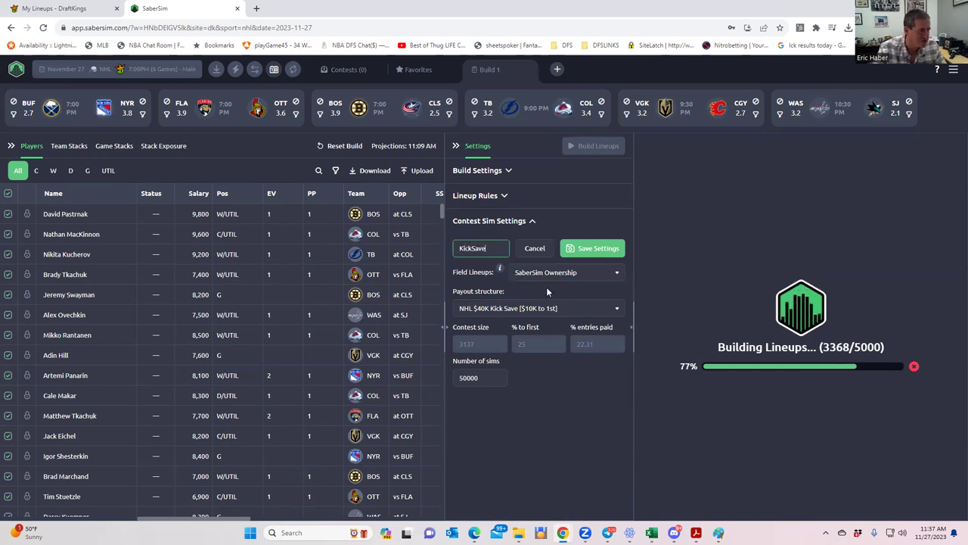
{"action": "left_click", "coordinate": [574, 249]}
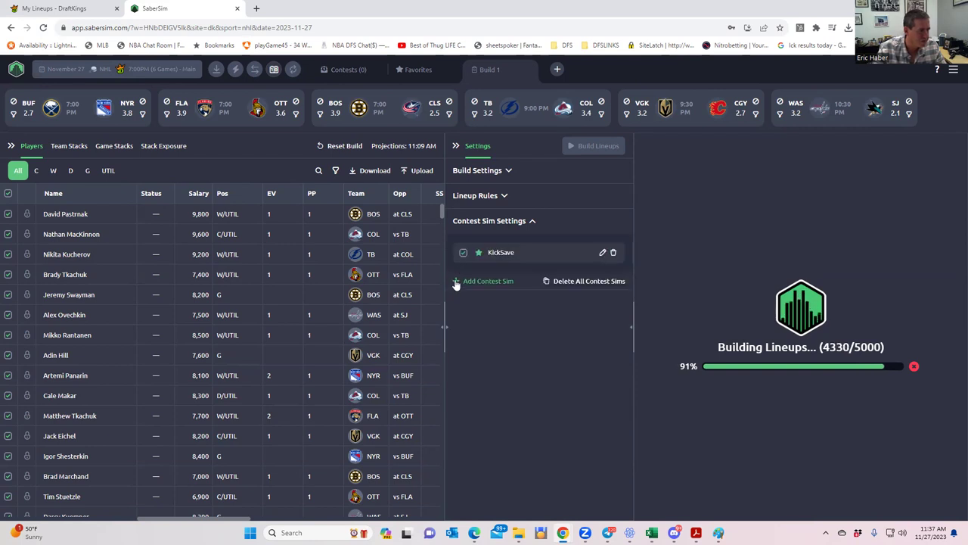
Step: Create a PenaltyKill contest sim with the NHL $50K Penalty Kill payout, and enable KickSave
{"action": "left_click", "coordinate": [456, 282]}
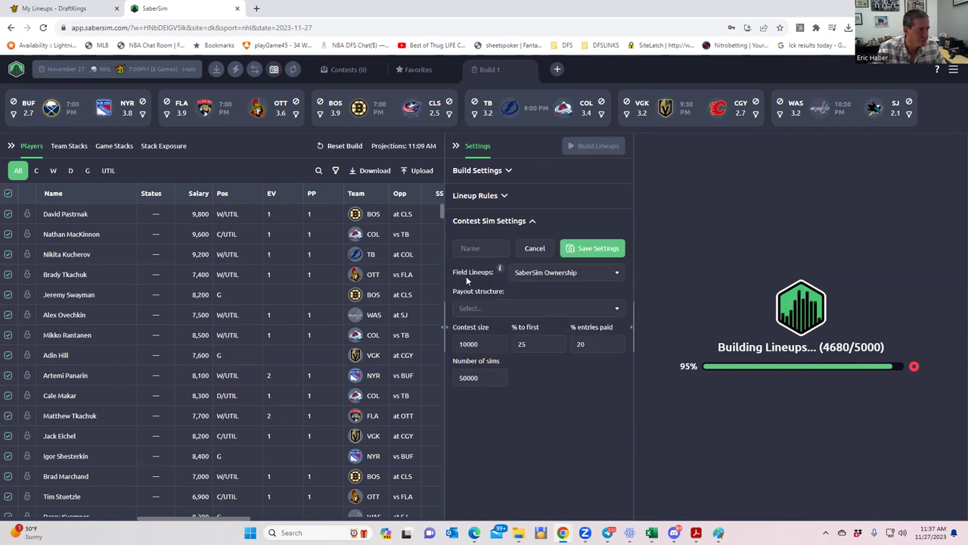
{"action": "left_click", "coordinate": [519, 309]}
{"action": "left_click_drag", "start_coordinate": [623, 148], "coordinate": [619, 237]}
{"action": "left_click", "coordinate": [529, 211]}
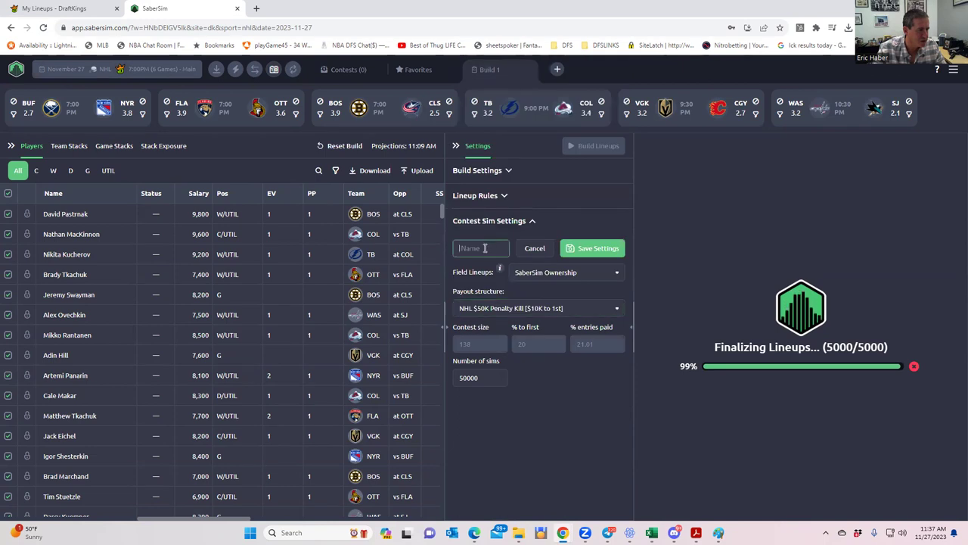
{"action": "type", "text": "Pe"}
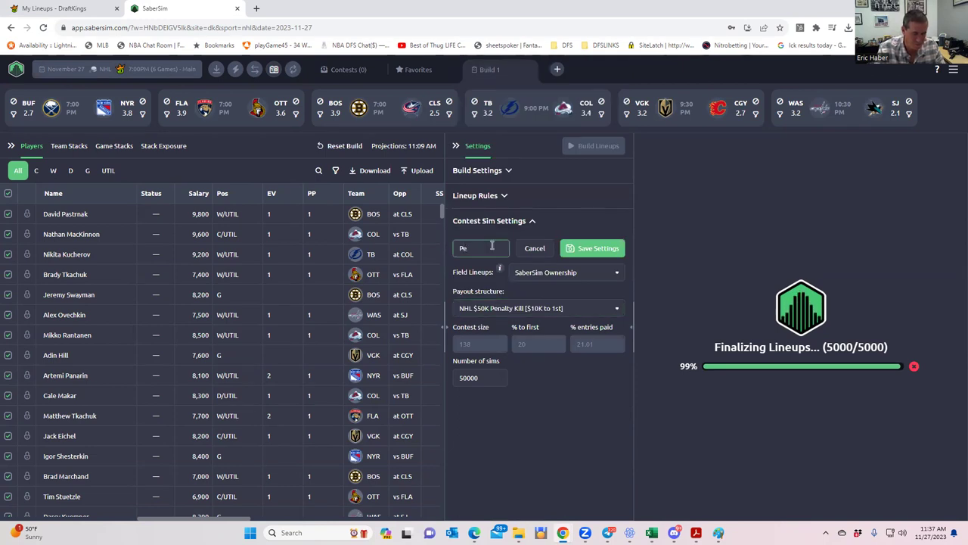
{"action": "type", "text": "naltyKill"}
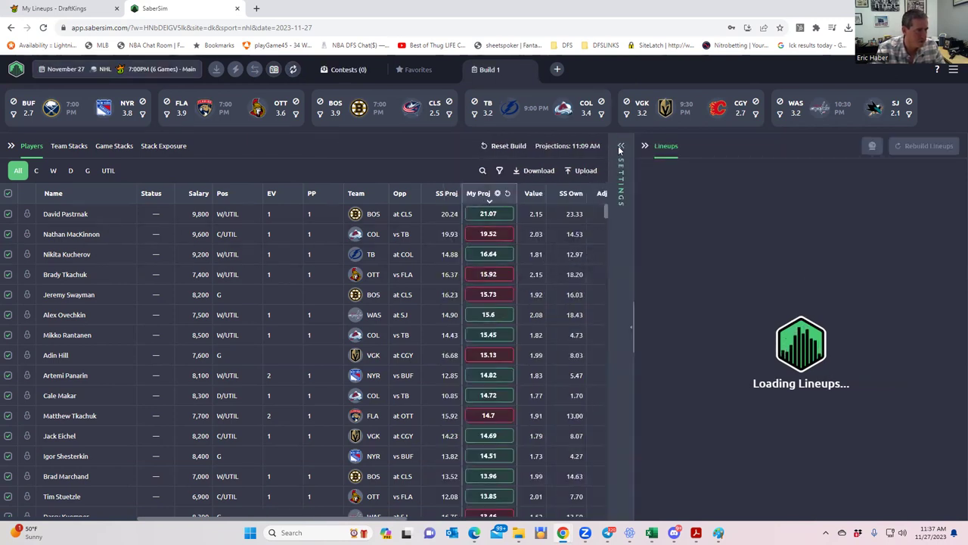
{"action": "left_click", "coordinate": [617, 147]}
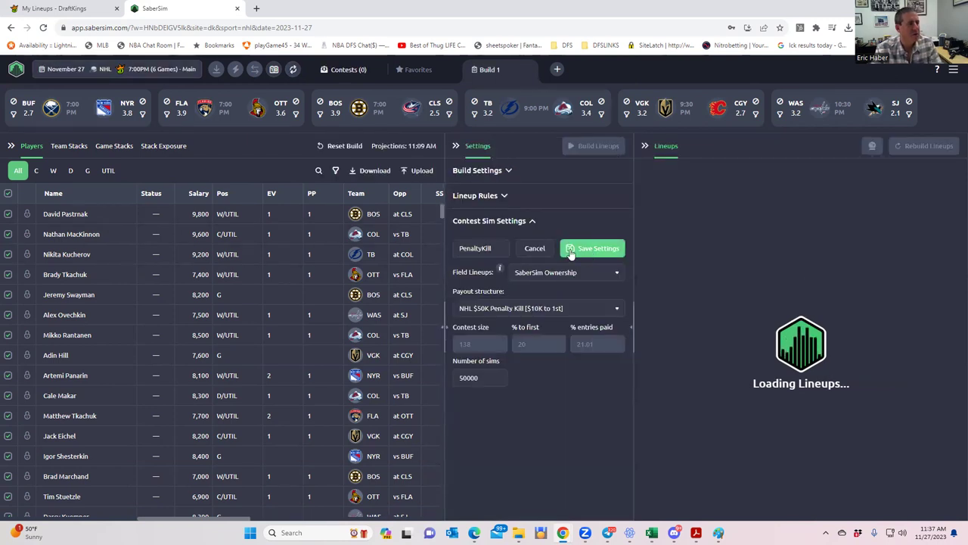
{"action": "left_click", "coordinate": [534, 248]}
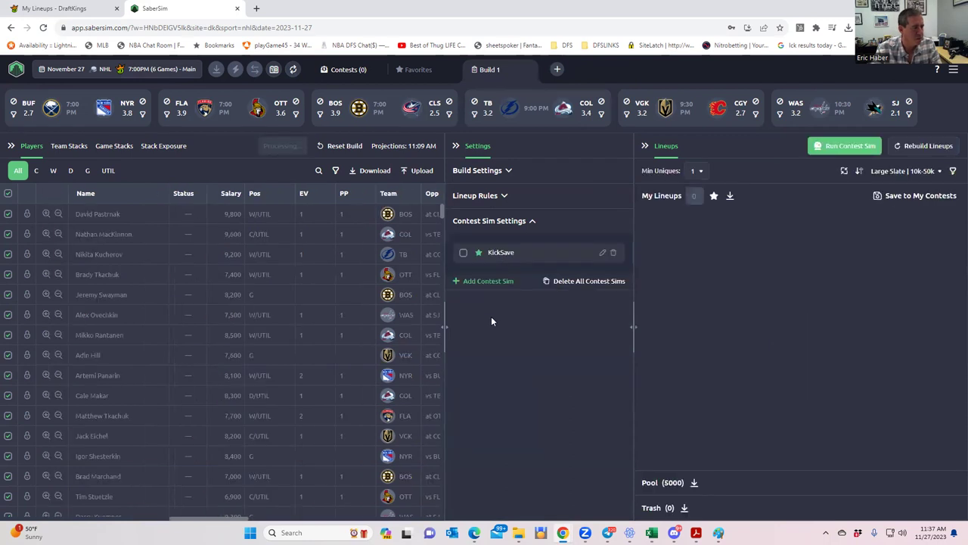
{"action": "left_click", "coordinate": [463, 255]}
Step: Enable the PenaltyKill sim and view Team Stacks exposure, led by BOS at 86%
{"action": "left_click", "coordinate": [457, 280]}
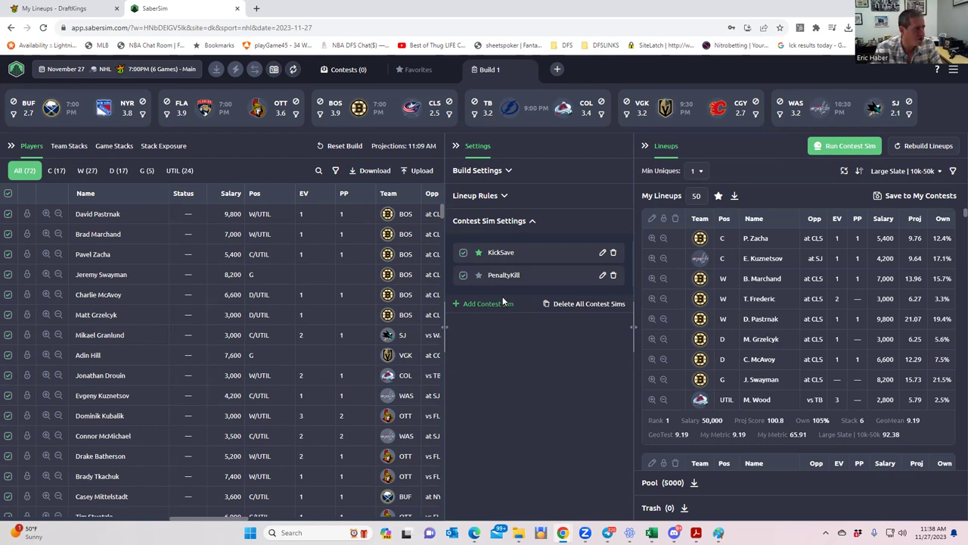
{"action": "left_click", "coordinate": [163, 146]}
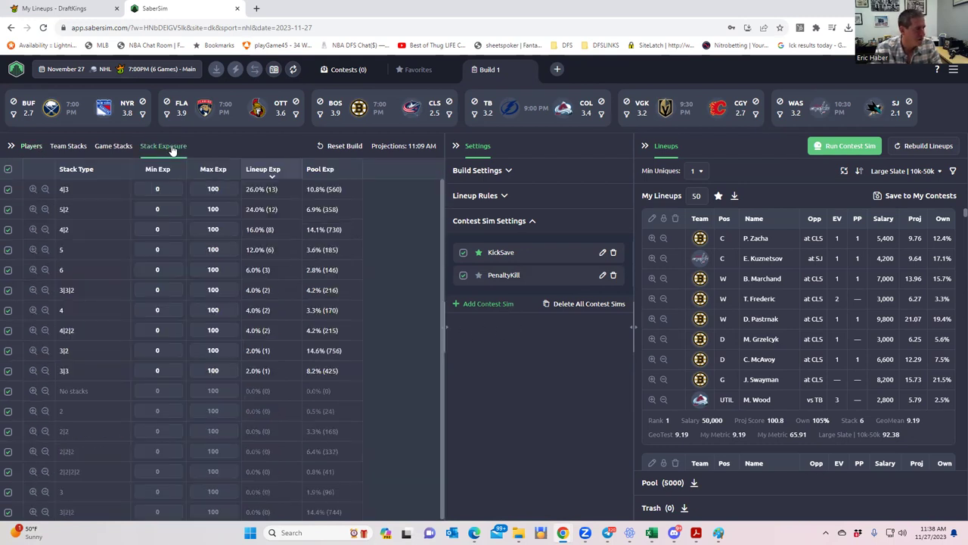
{"action": "left_click", "coordinate": [67, 148]}
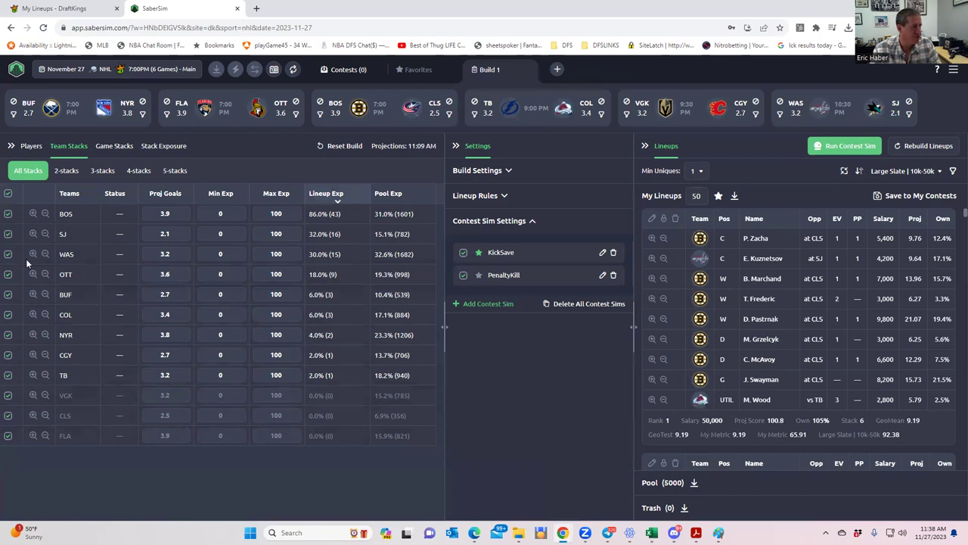
Step: Disable the 3|3, 4, 2|2, 4|2, 3|2|2 and 3|3|2 stack types, leaving 5|2, 4|3 and 6
{"action": "left_click", "coordinate": [160, 147]}
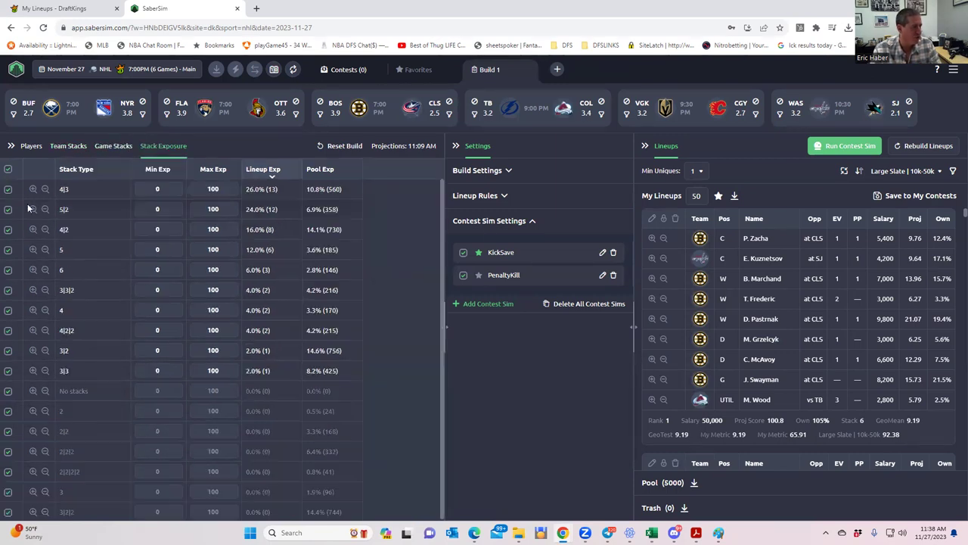
{"action": "left_click", "coordinate": [10, 371]}
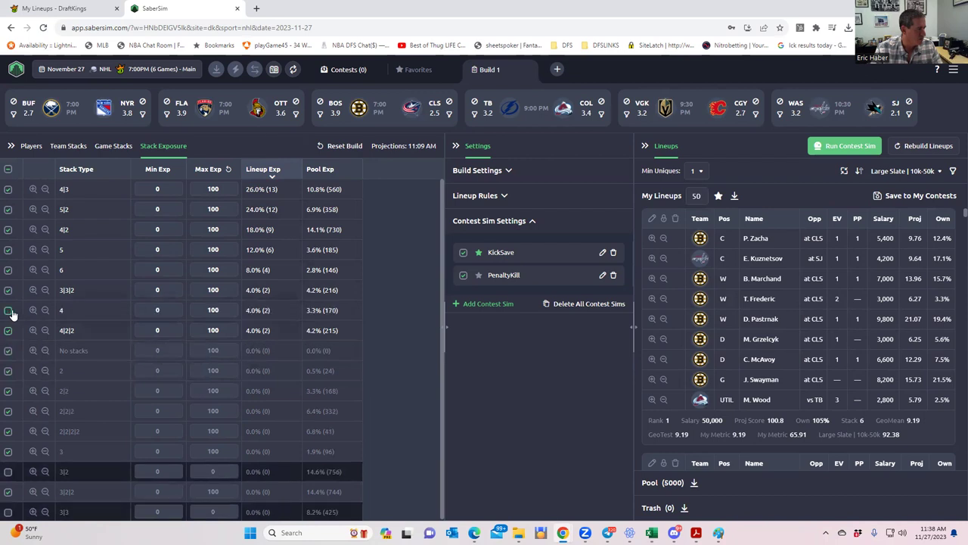
{"action": "left_click", "coordinate": [9, 310]}
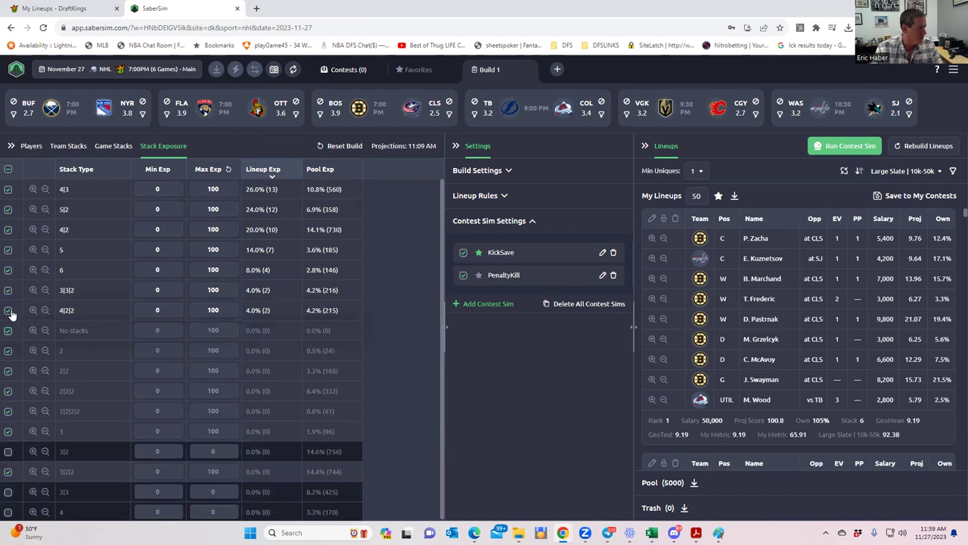
{"action": "left_click", "coordinate": [9, 327]}
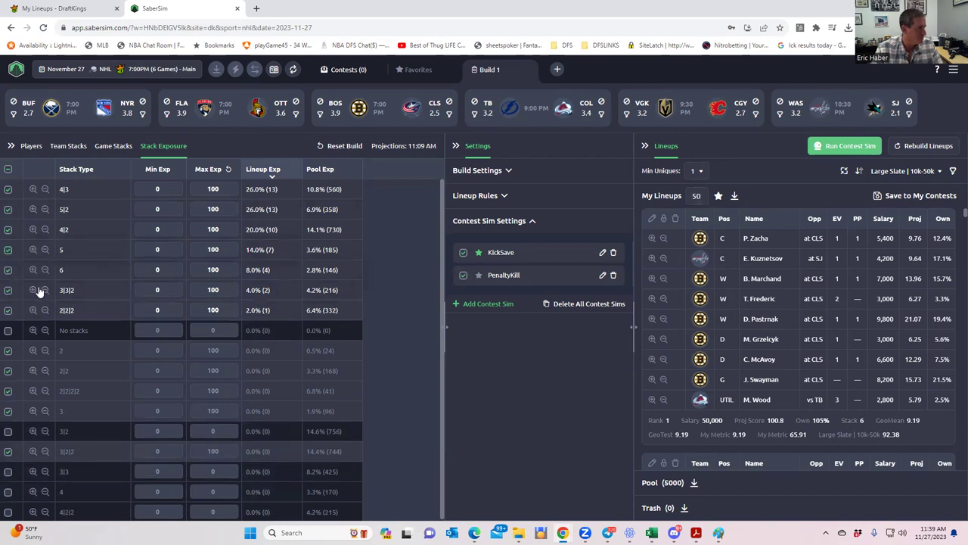
{"action": "left_click", "coordinate": [9, 311]}
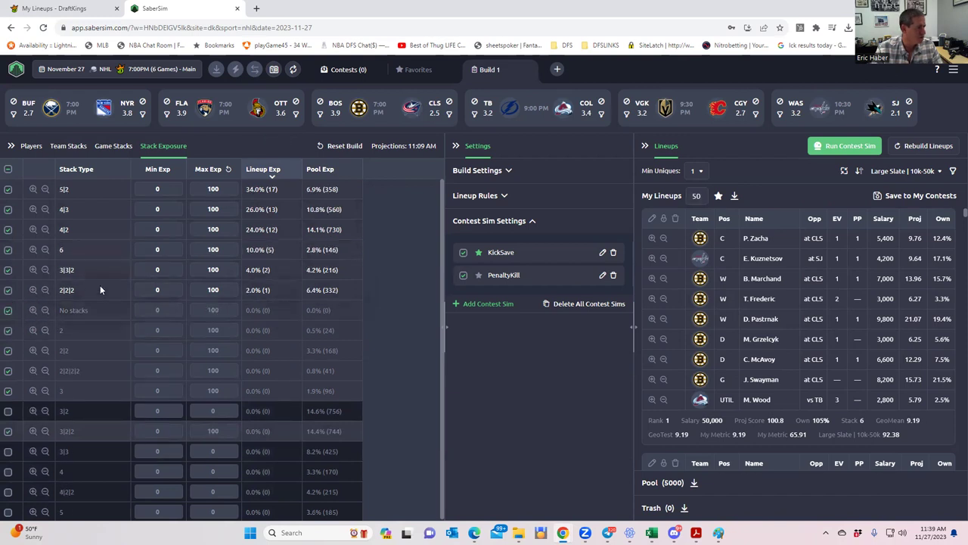
{"action": "left_click", "coordinate": [8, 289]}
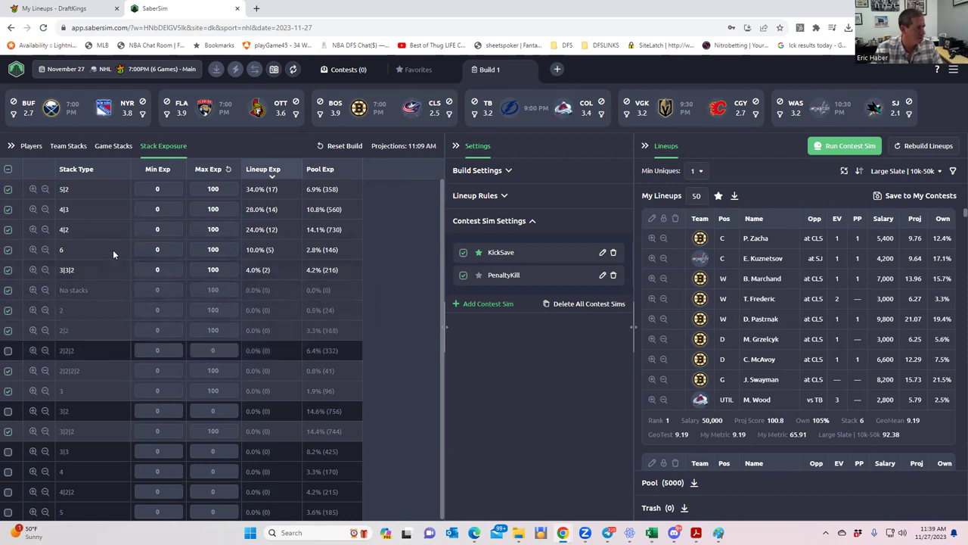
{"action": "left_click", "coordinate": [10, 232]}
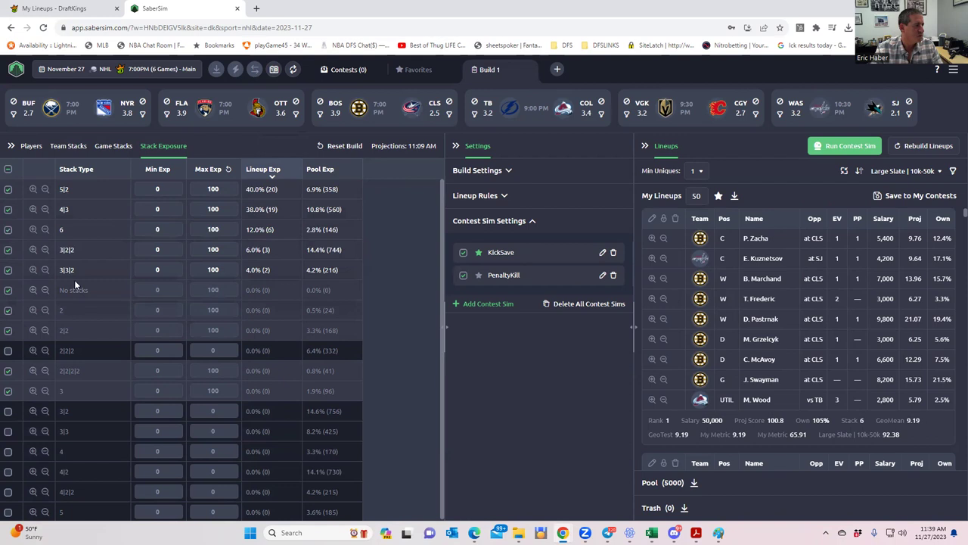
{"action": "left_click", "coordinate": [9, 250]}
{"action": "left_click", "coordinate": [9, 272]}
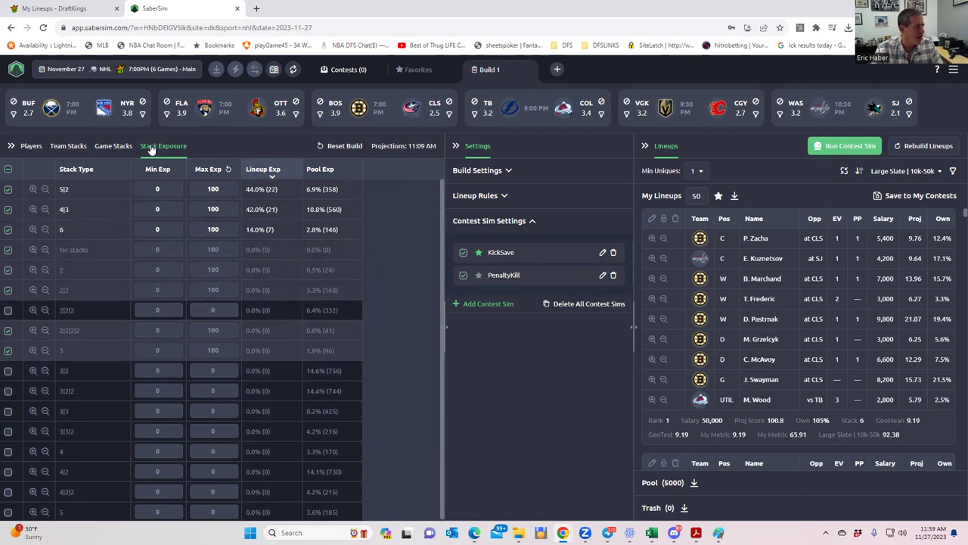
Step: On the Team Stacks view, set Min Uniques to 3
{"action": "left_click", "coordinate": [70, 147]}
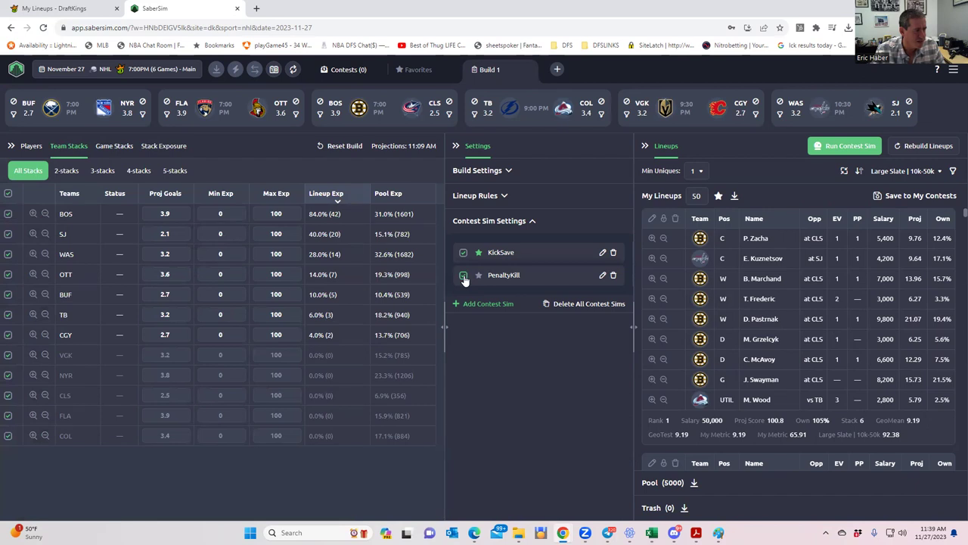
{"action": "left_click", "coordinate": [699, 173]}
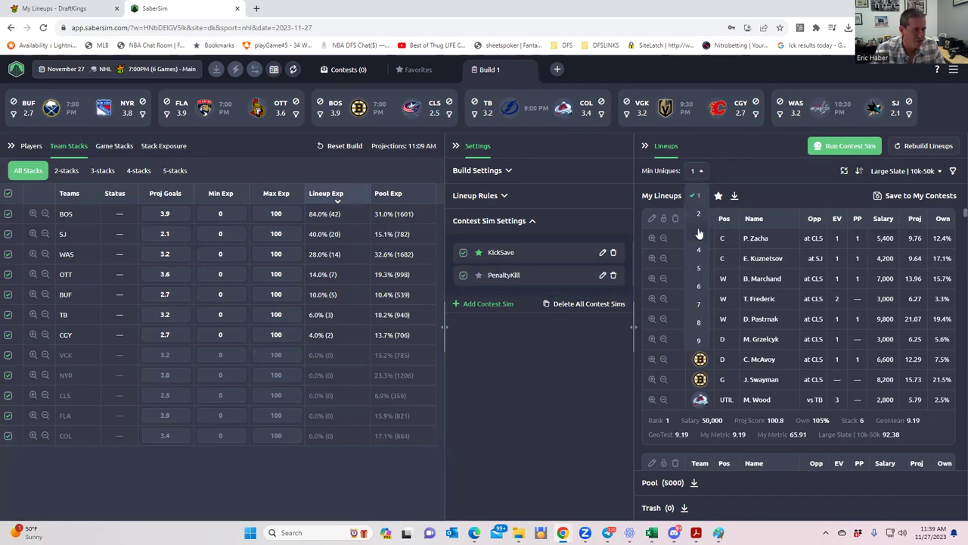
{"action": "left_click", "coordinate": [699, 233]}
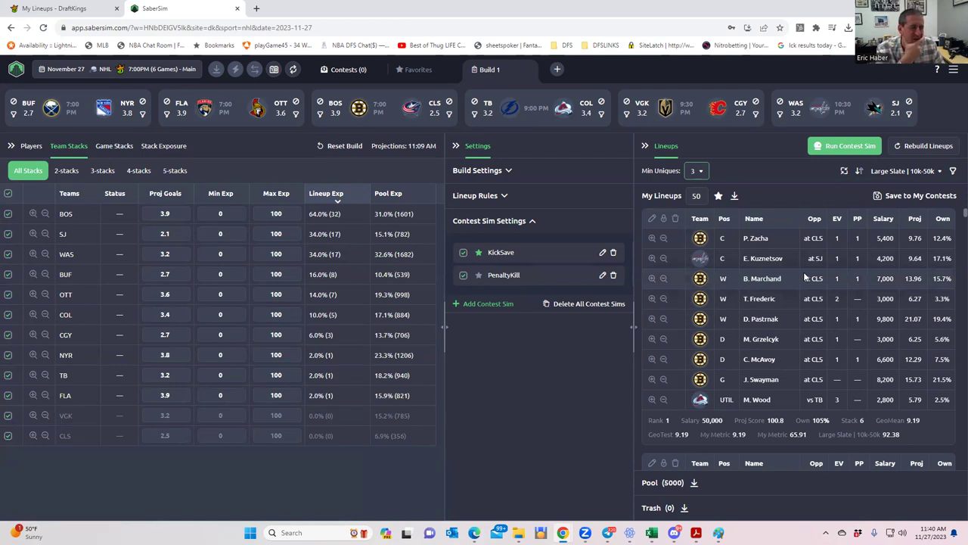
Step: Upload the newest DKEntries CSV from Downloads into the Save 50 Lineups dialog
{"action": "left_click", "coordinate": [880, 198]}
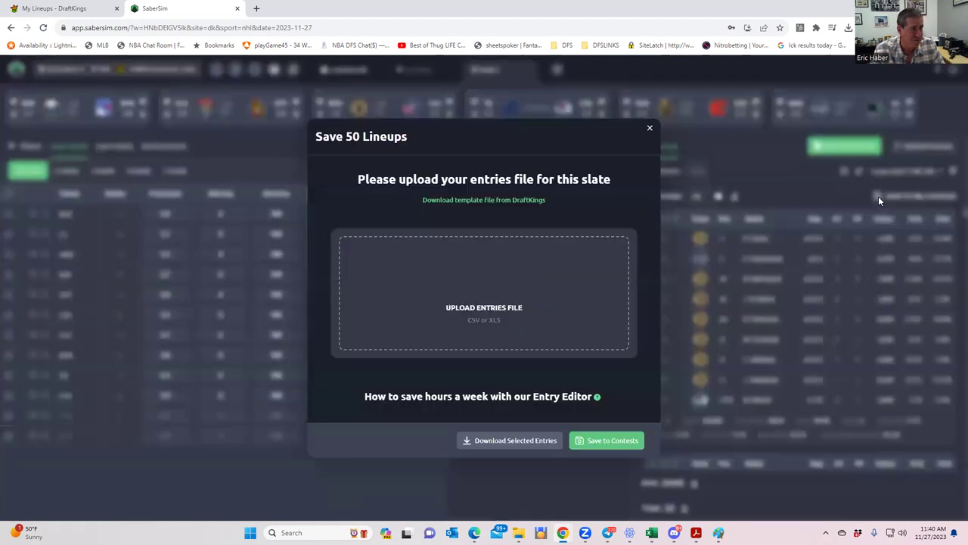
{"action": "left_click", "coordinate": [502, 201]}
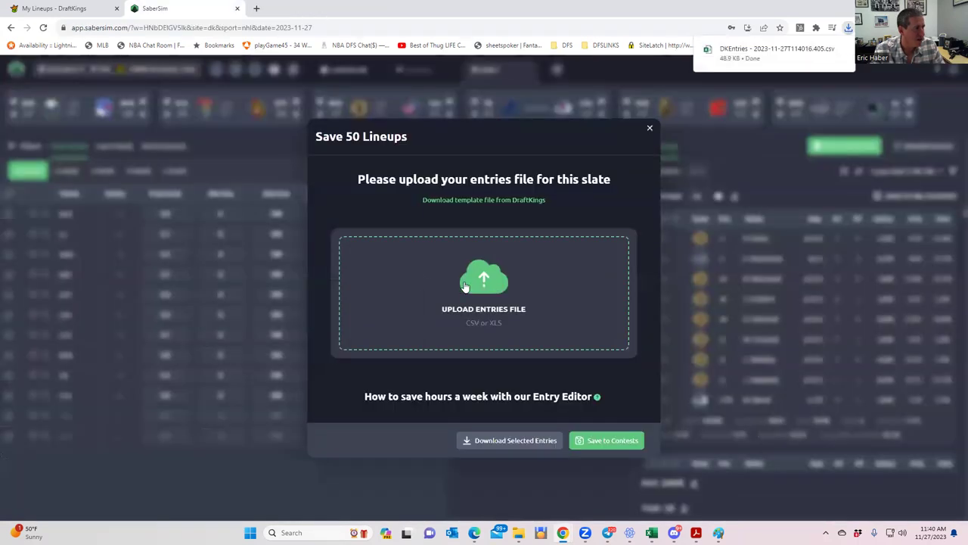
{"action": "left_click", "coordinate": [450, 278]}
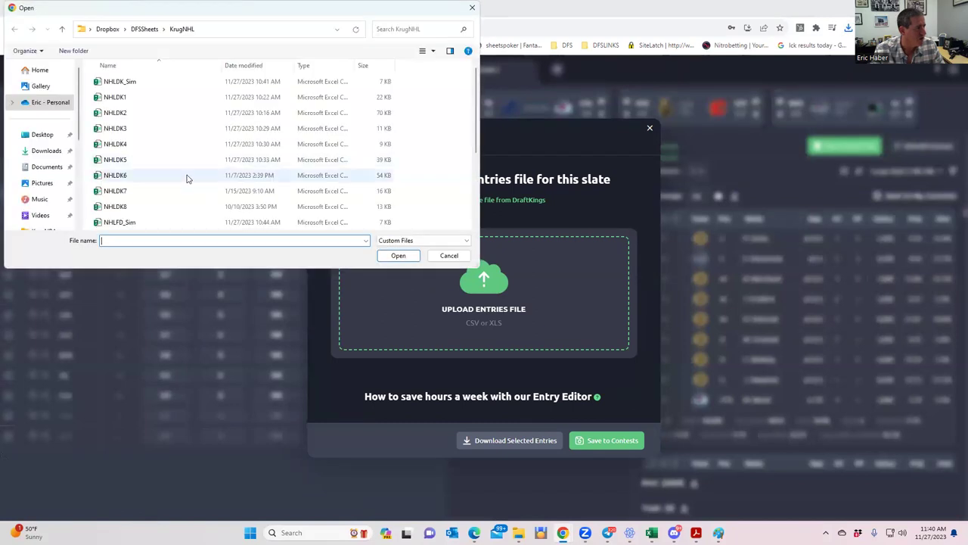
{"action": "left_click", "coordinate": [49, 151]}
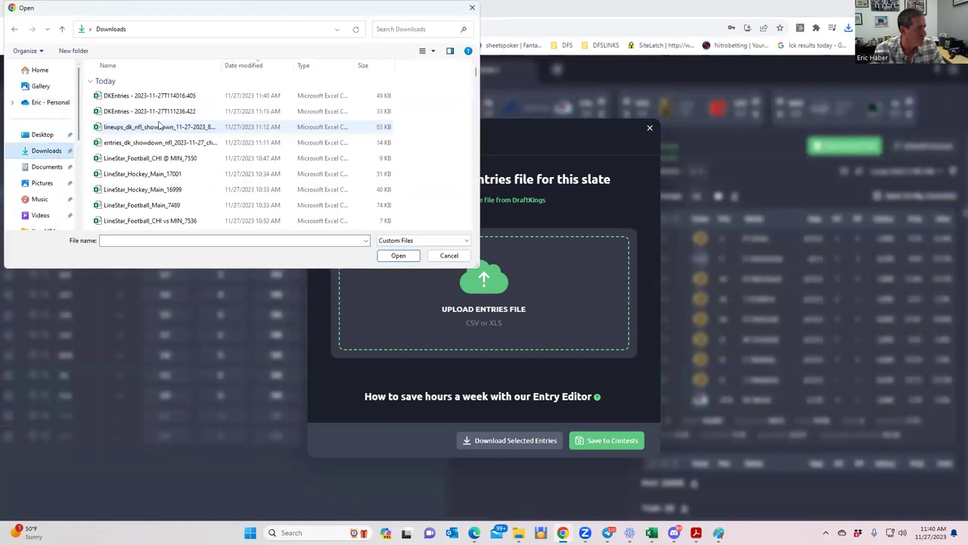
{"action": "left_click", "coordinate": [162, 96]}
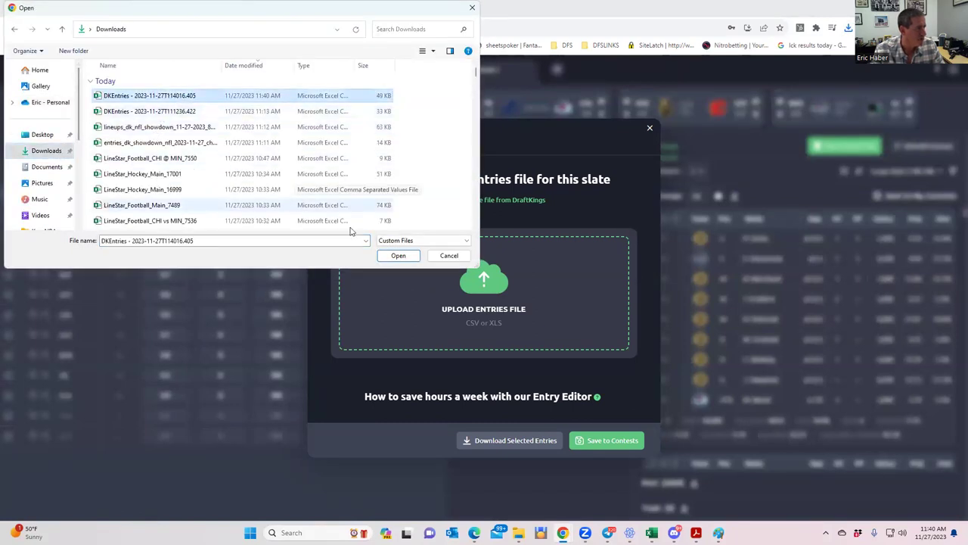
{"action": "left_click", "coordinate": [388, 257]}
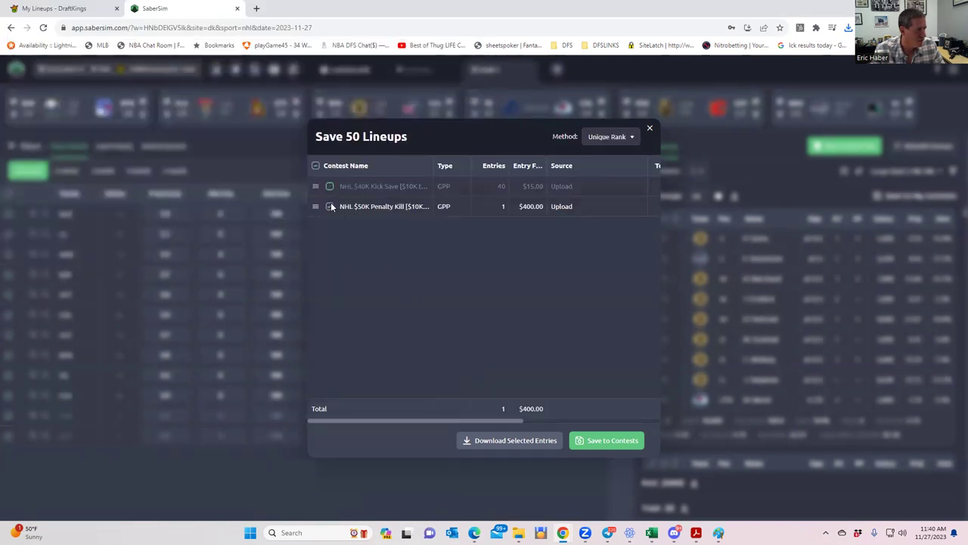
Step: Assign the lineups to the NHL $40K Kick Save contest only and save them
{"action": "left_click", "coordinate": [332, 189]}
{"action": "left_click", "coordinate": [315, 166]}
{"action": "left_click", "coordinate": [330, 185]}
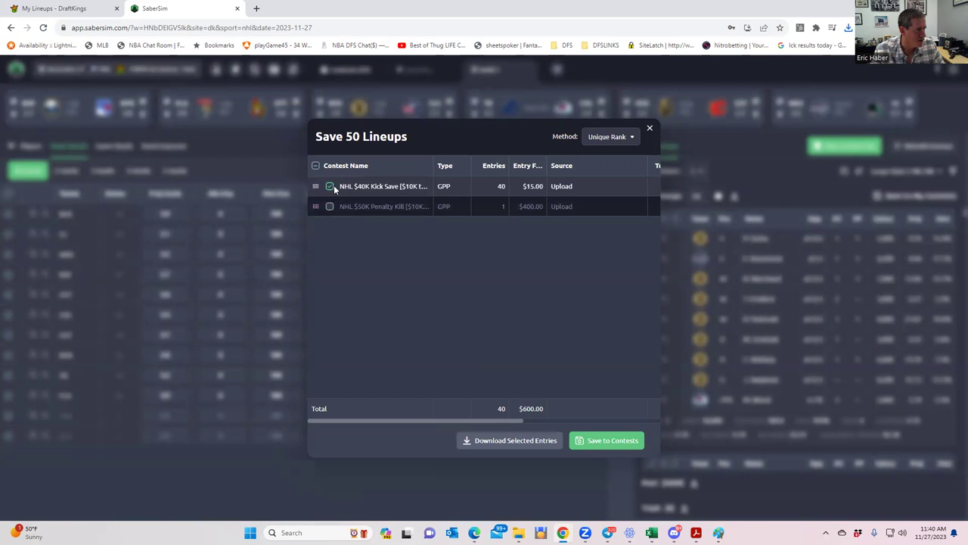
{"action": "left_click", "coordinate": [616, 441]}
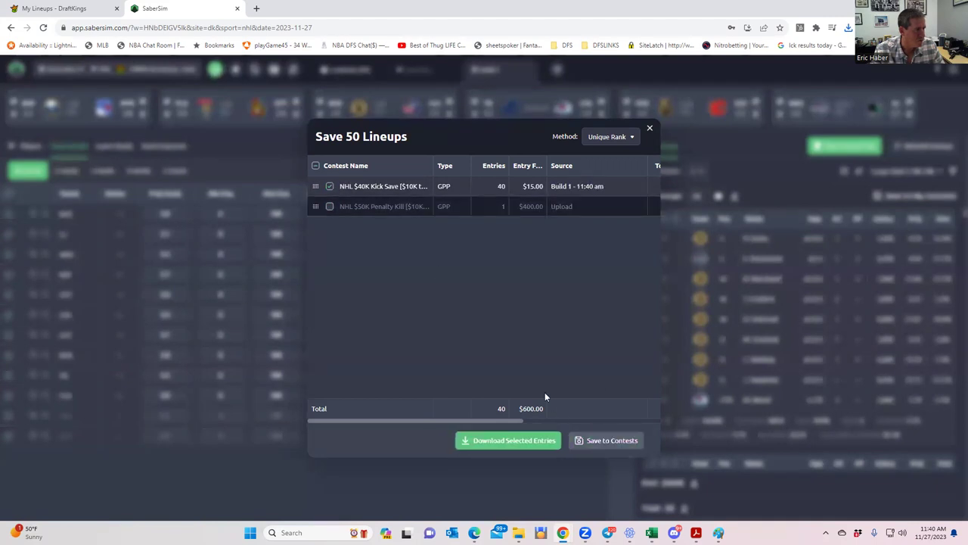
{"action": "left_click", "coordinate": [650, 130]}
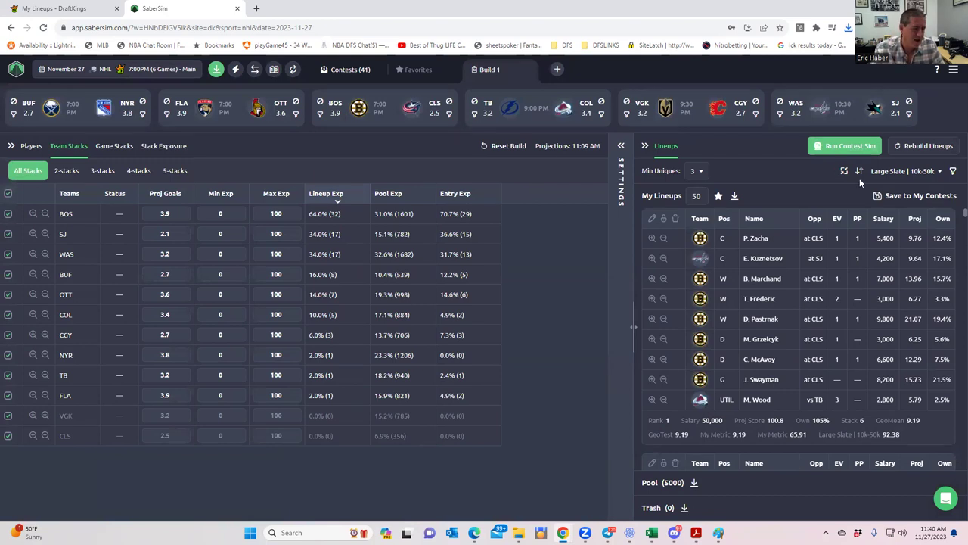
Step: Run the KickSave contest sim and expand the Contest Sim Settings panel
{"action": "left_click", "coordinate": [843, 147]}
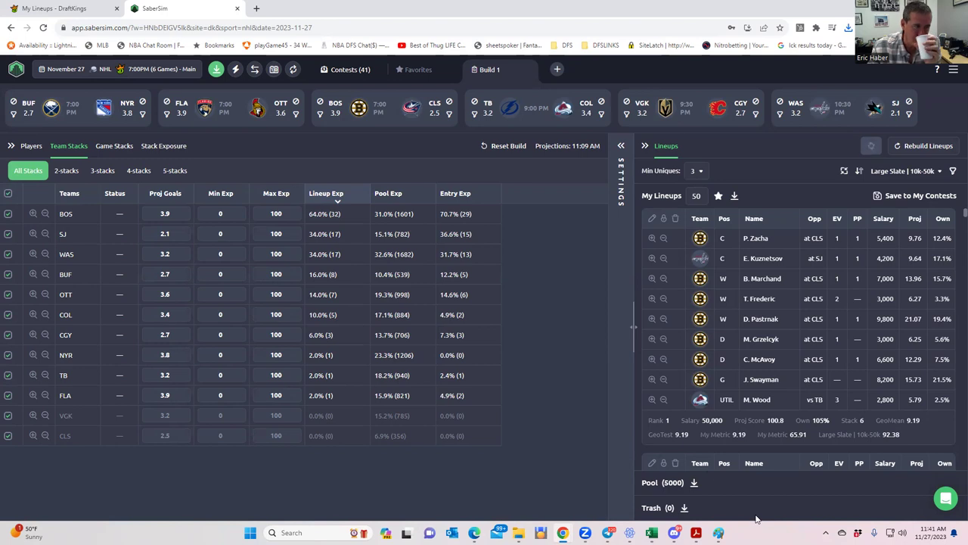
{"action": "left_click", "coordinate": [622, 150]}
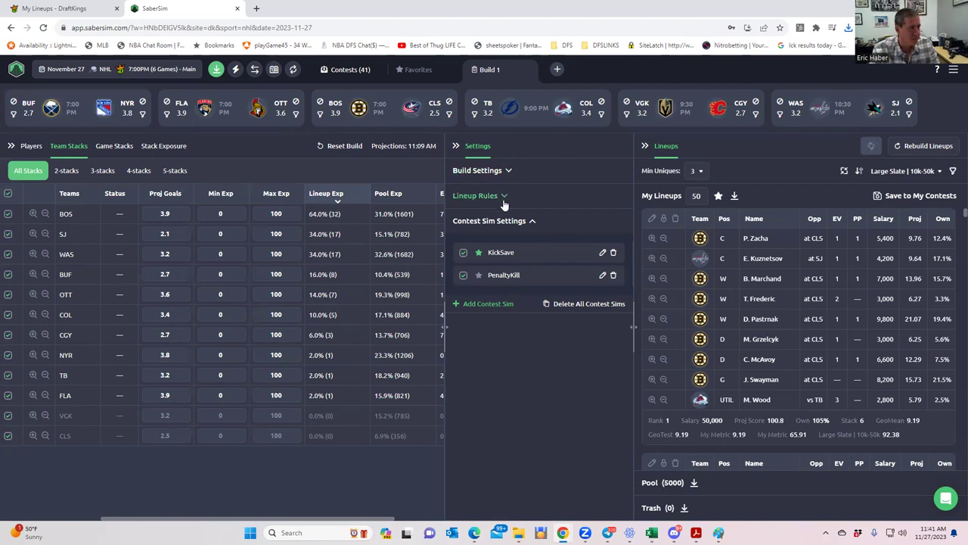
{"action": "left_click", "coordinate": [578, 260]}
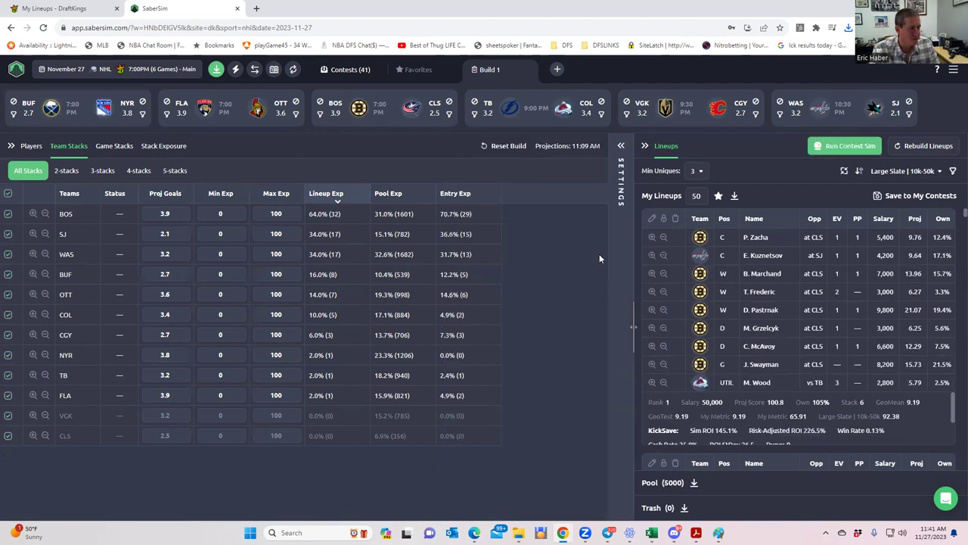
{"action": "left_click", "coordinate": [622, 146]}
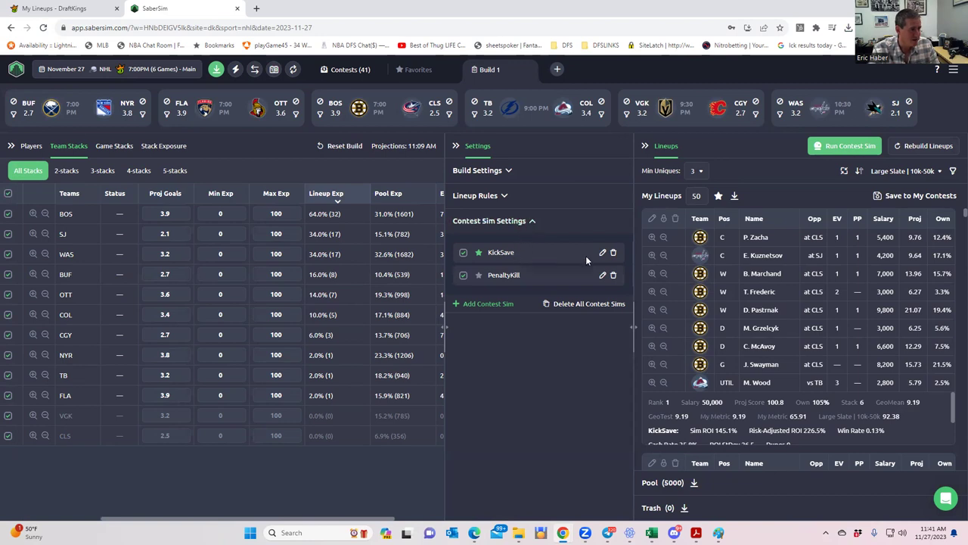
{"action": "right_click", "coordinate": [504, 252]}
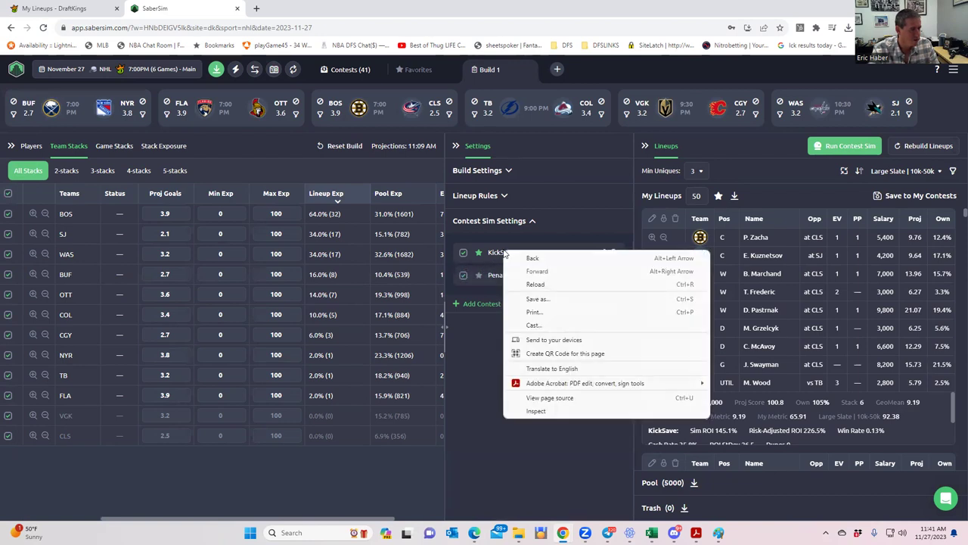
{"action": "key", "text": "Escape"}
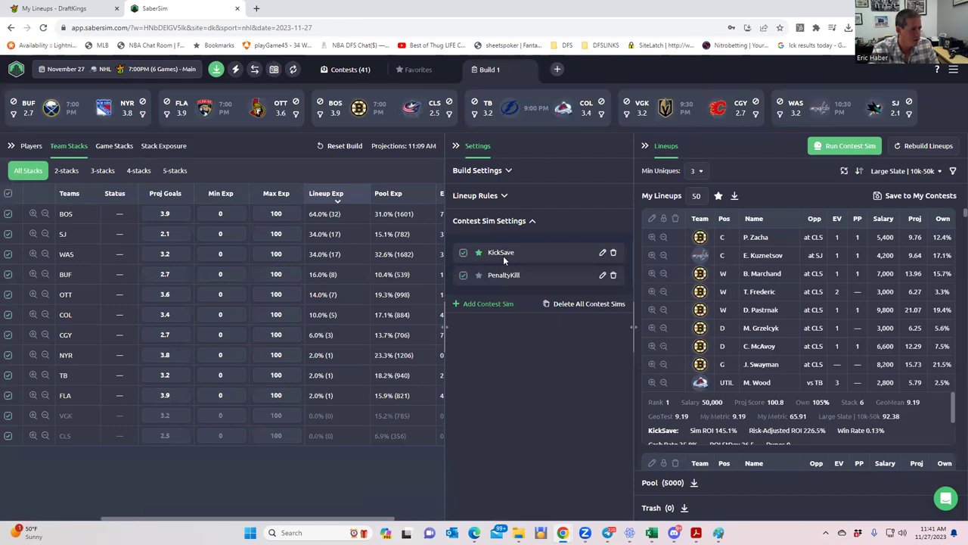
Step: Open the KickSave contest sim's settings for editing
{"action": "left_click", "coordinate": [603, 254]}
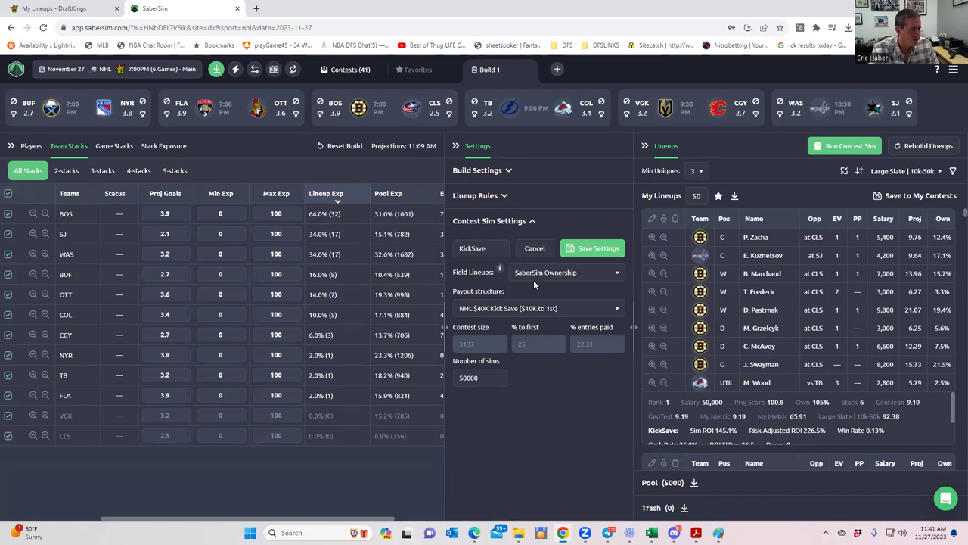
{"action": "mouse_move", "coordinate": [499, 268]}
{"action": "left_click", "coordinate": [485, 276]}
Step: Sort the lineups by KickSave RAROI
{"action": "left_click", "coordinate": [923, 172]}
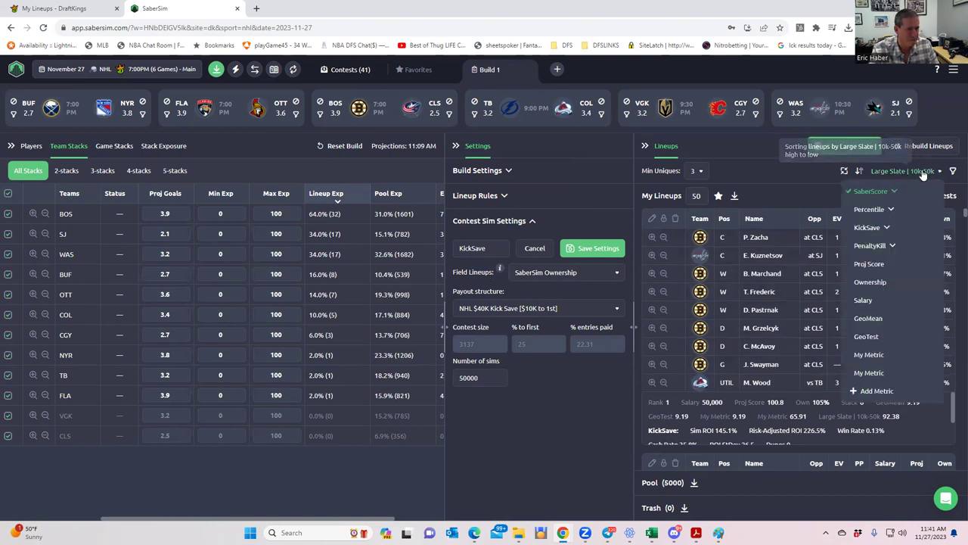
{"action": "left_click", "coordinate": [883, 248]}
{"action": "left_click", "coordinate": [884, 227]}
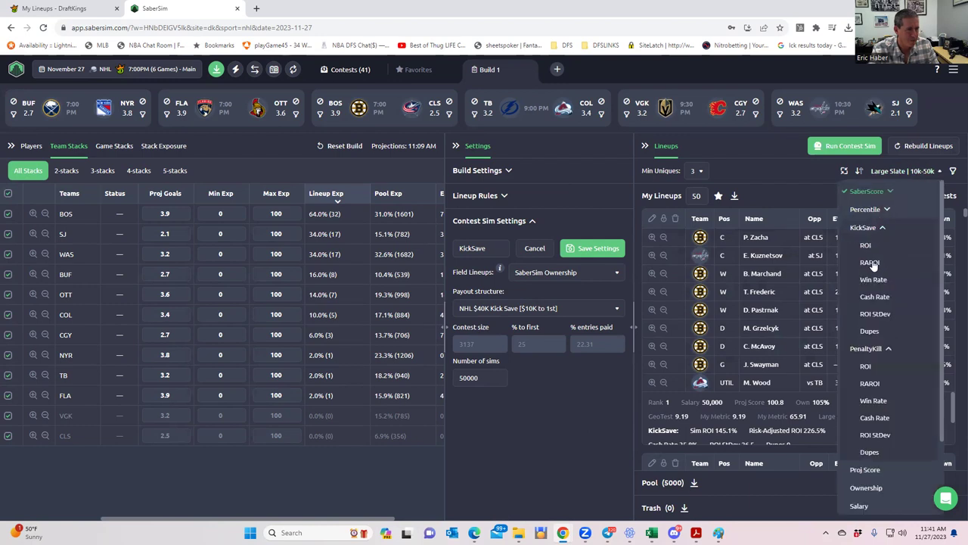
{"action": "left_click", "coordinate": [871, 263]}
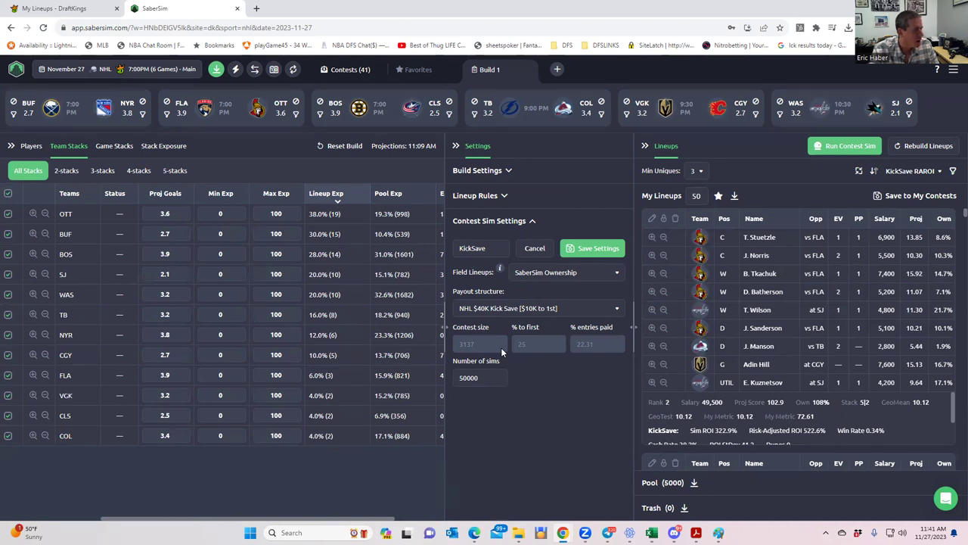
Step: Keep SaberSim Ownership as the KickSave sim's field lineups source
{"action": "left_click", "coordinate": [484, 250]}
{"action": "left_click", "coordinate": [570, 276]}
{"action": "left_click", "coordinate": [555, 298]}
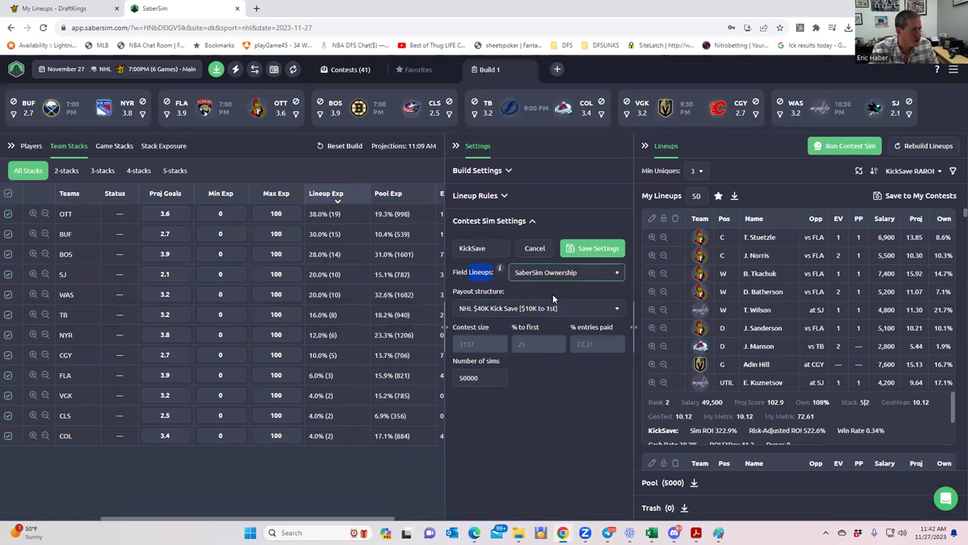
{"action": "left_click", "coordinate": [548, 276]}
{"action": "left_click", "coordinate": [538, 278]}
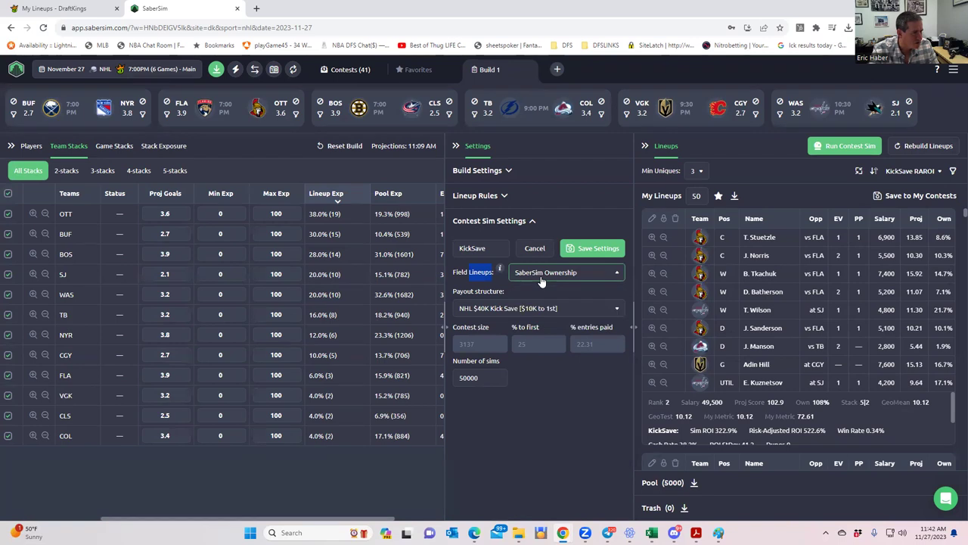
{"action": "double_click", "coordinate": [538, 278]}
{"action": "left_click", "coordinate": [540, 280]}
{"action": "left_click", "coordinate": [540, 295]}
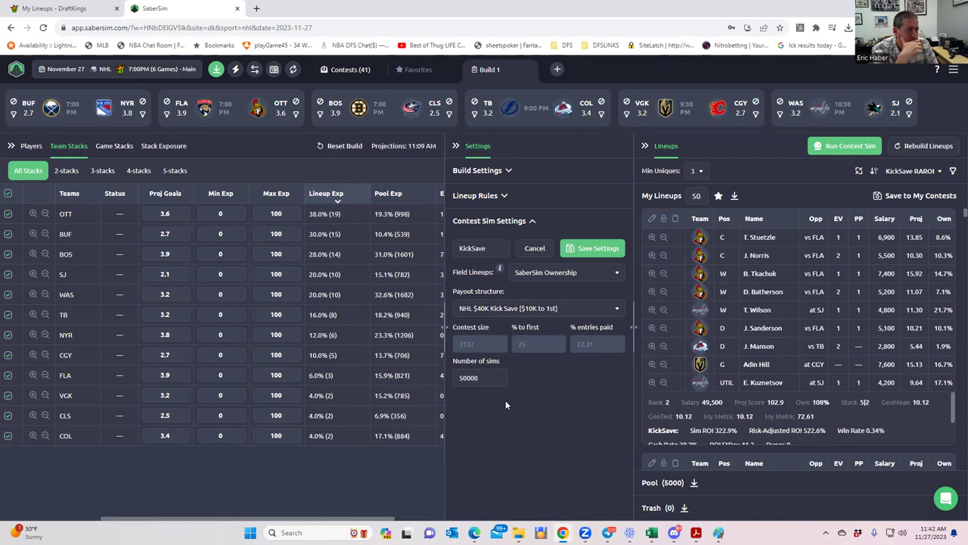
Step: Review the lineup sort metric list, leaving the sort unchanged
{"action": "left_click", "coordinate": [902, 175]}
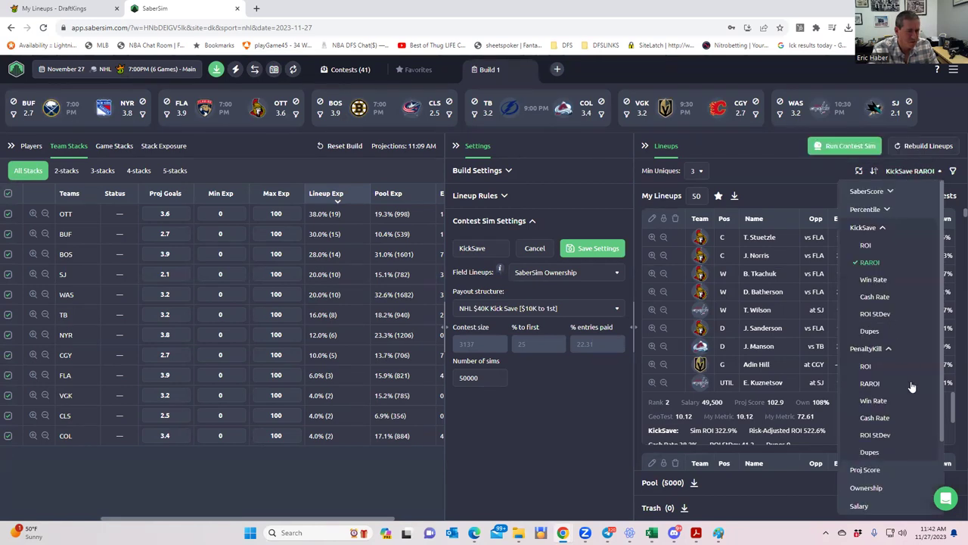
{"action": "scroll", "coordinate": [904, 409], "scroll_direction": "down", "scroll_amount": 5}
{"action": "scroll", "coordinate": [898, 409], "scroll_direction": "up", "scroll_amount": 3}
{"action": "left_click", "coordinate": [848, 170]}
{"action": "right_click", "coordinate": [900, 174]}
{"action": "left_click", "coordinate": [737, 164]}
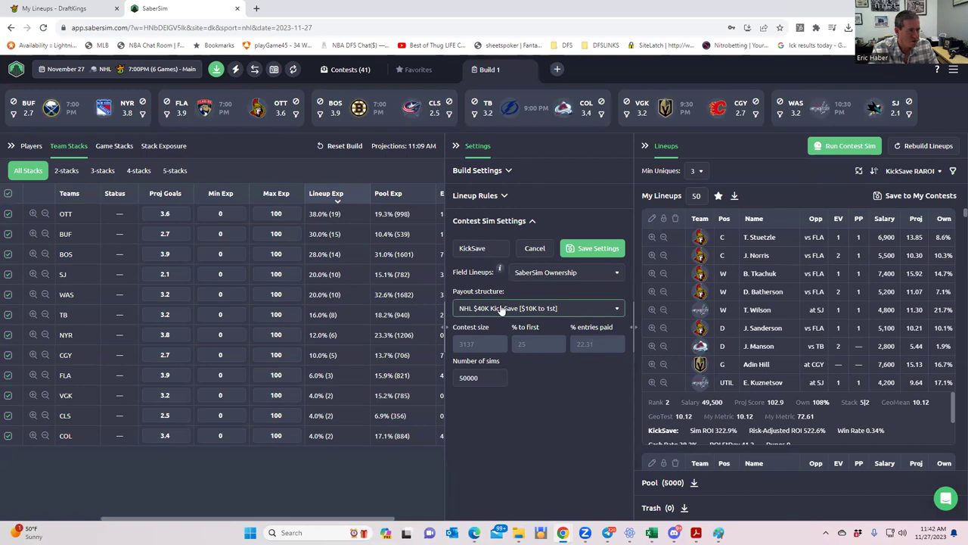
Step: Confirm SaberSim Ownership stays the field lineups source, then go to the Contests (41) overview
{"action": "left_click", "coordinate": [487, 250]}
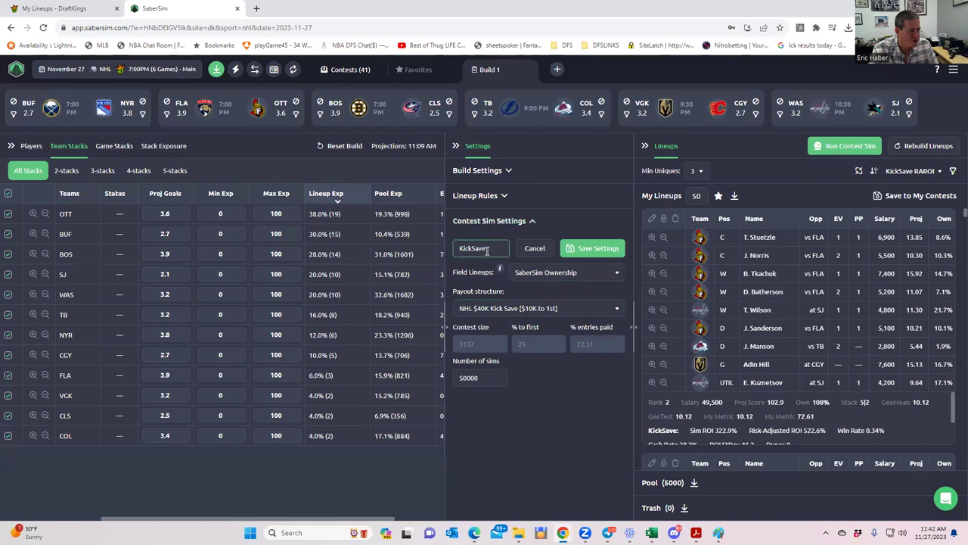
{"action": "left_click", "coordinate": [540, 276]}
{"action": "right_click", "coordinate": [542, 278]}
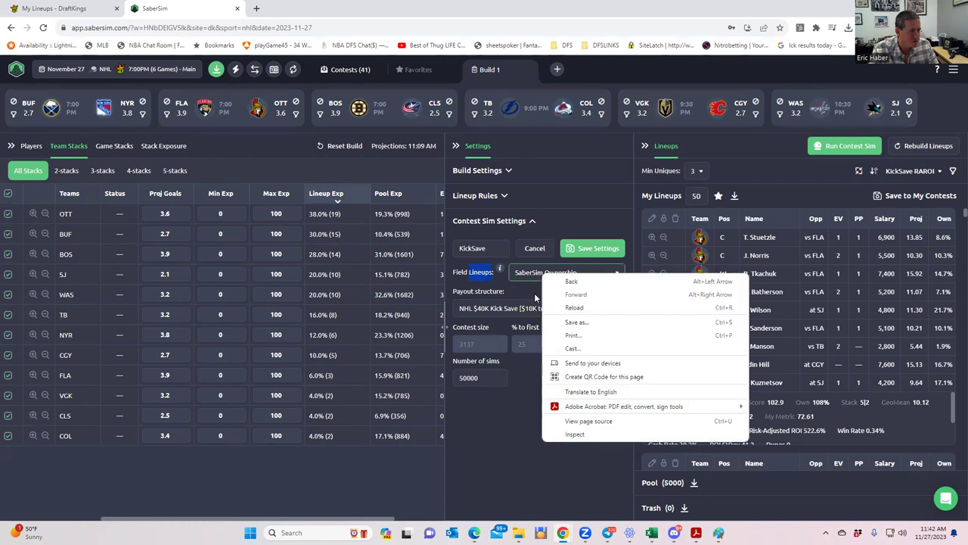
{"action": "left_click", "coordinate": [525, 283]}
{"action": "left_click", "coordinate": [616, 273]}
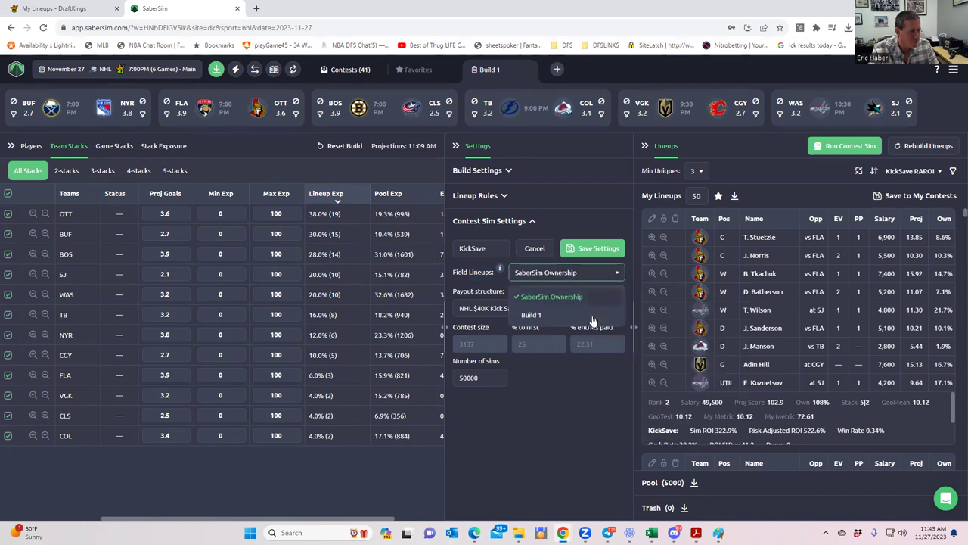
{"action": "right_click", "coordinate": [550, 296]}
{"action": "left_click", "coordinate": [537, 389]}
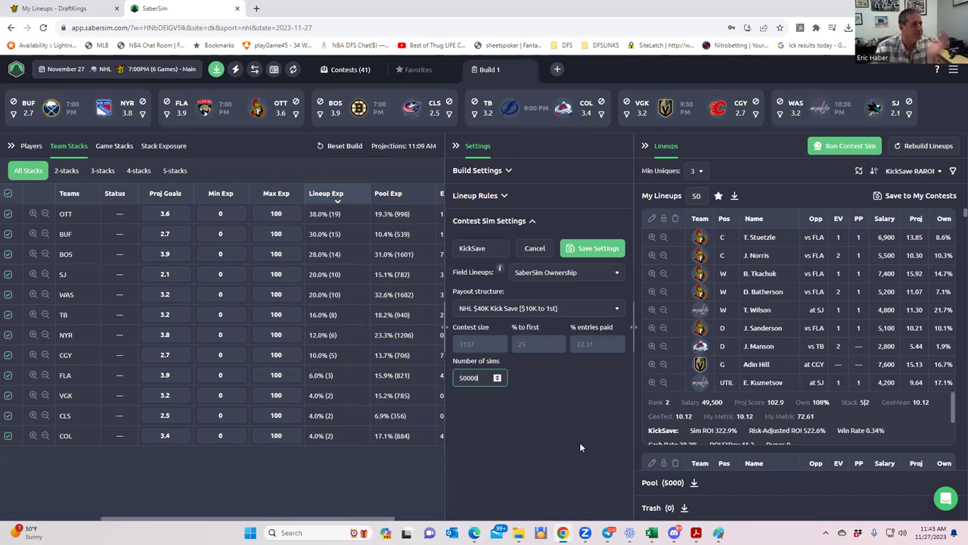
{"action": "right_click", "coordinate": [495, 309]}
{"action": "left_click", "coordinate": [474, 413]}
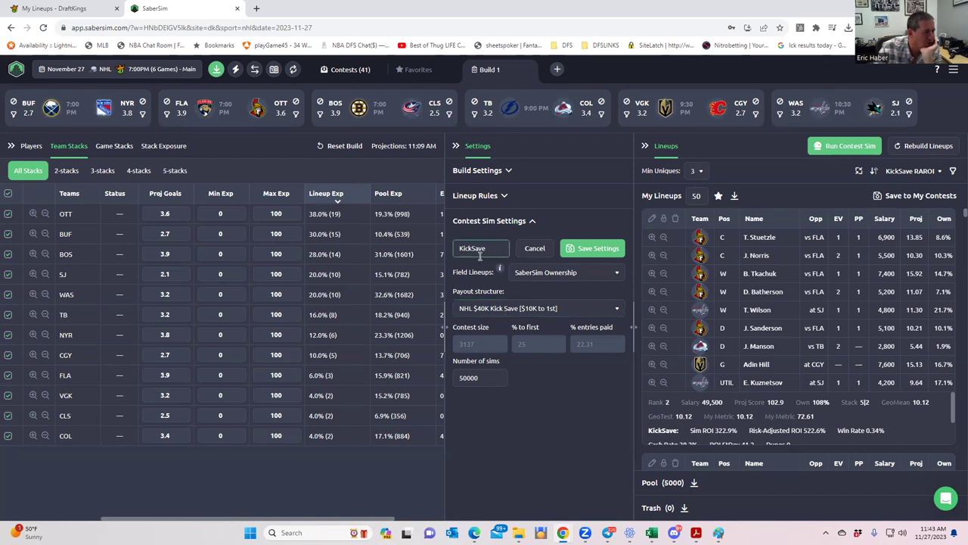
{"action": "left_click", "coordinate": [346, 71]}
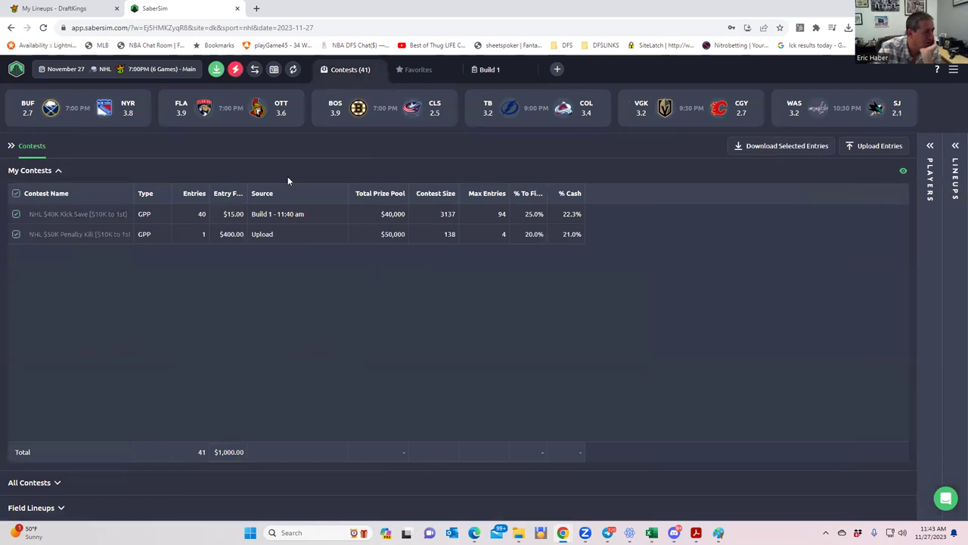
Step: Load the SaberSim field lineups, check their Players and Team Stacks exposures, then go back to Build 1
{"action": "left_click", "coordinate": [55, 506]}
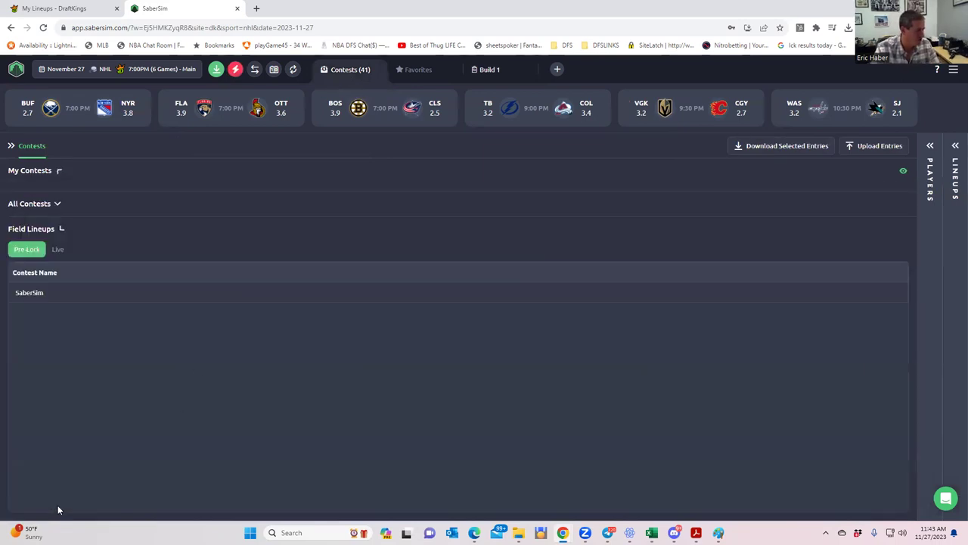
{"action": "left_click", "coordinate": [34, 285]}
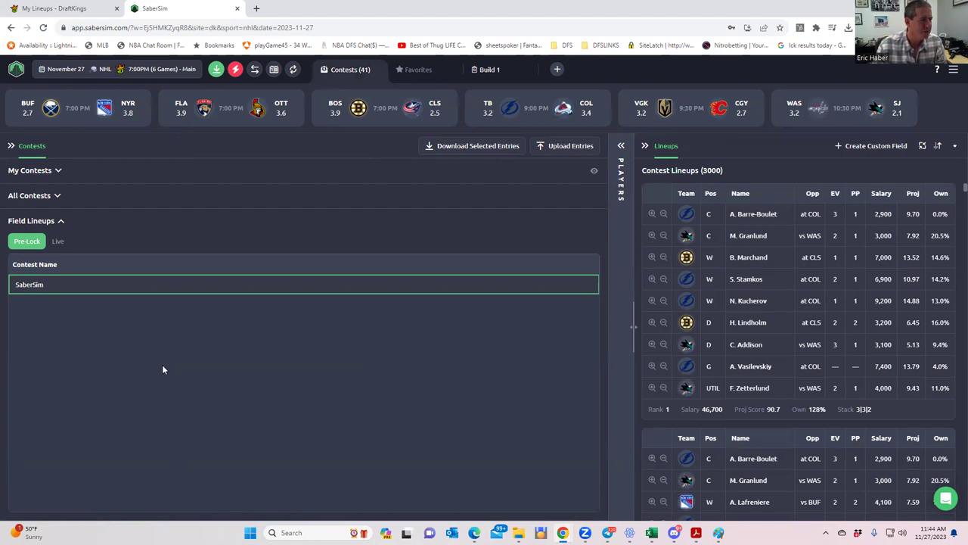
{"action": "left_click", "coordinate": [621, 149]}
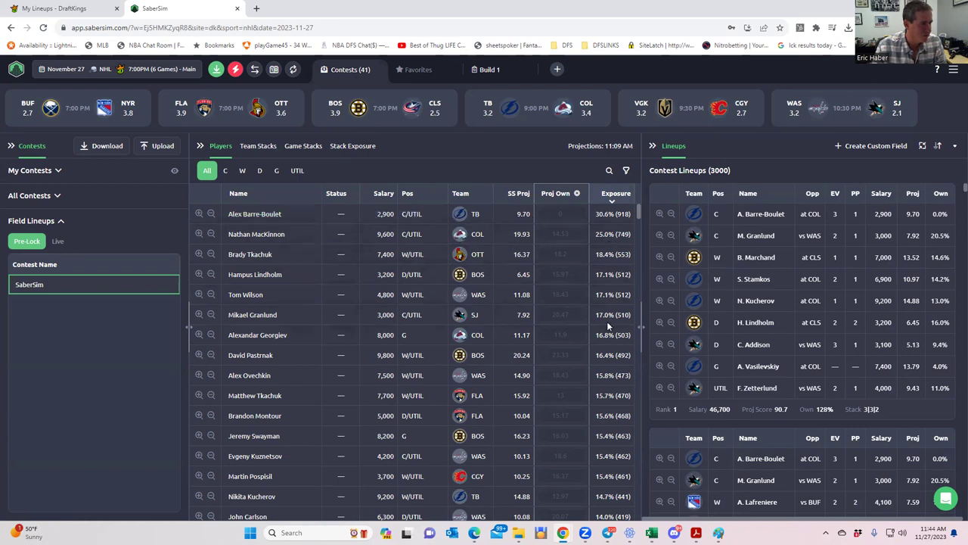
{"action": "left_click", "coordinate": [257, 146]}
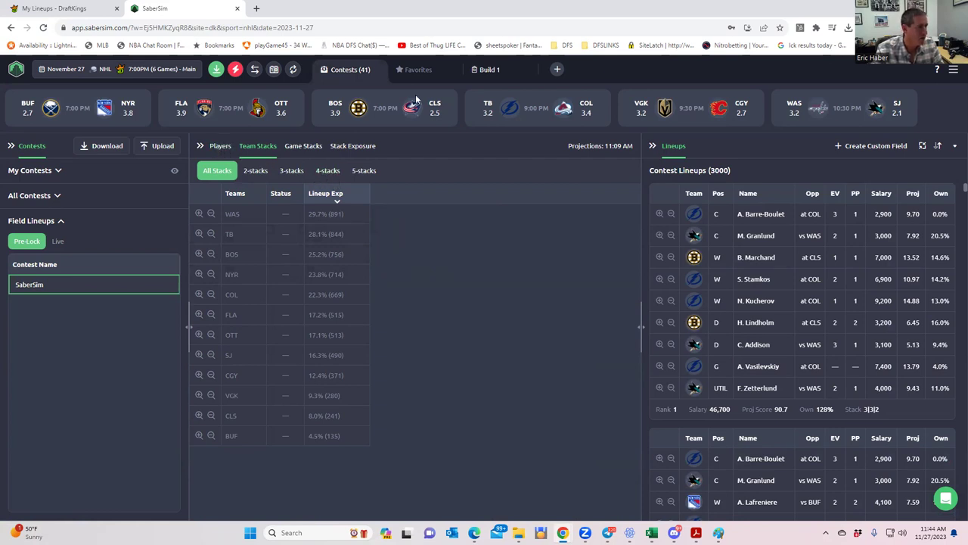
{"action": "left_click", "coordinate": [484, 74]}
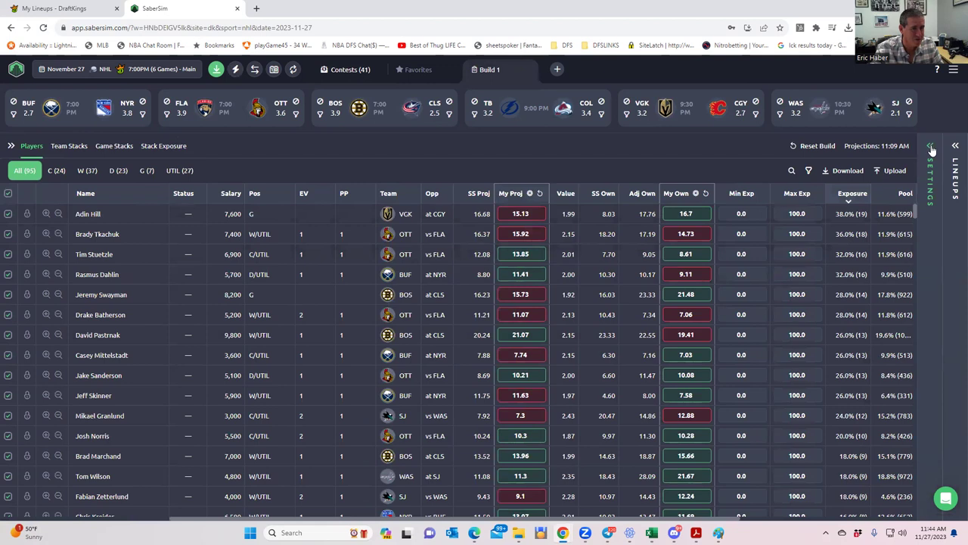
Step: Show Build 1's Team Stacks exposure table, led by OTT 38%, BUF 30%, BOS 28%
{"action": "left_click", "coordinate": [931, 147]}
{"action": "left_click", "coordinate": [956, 147]}
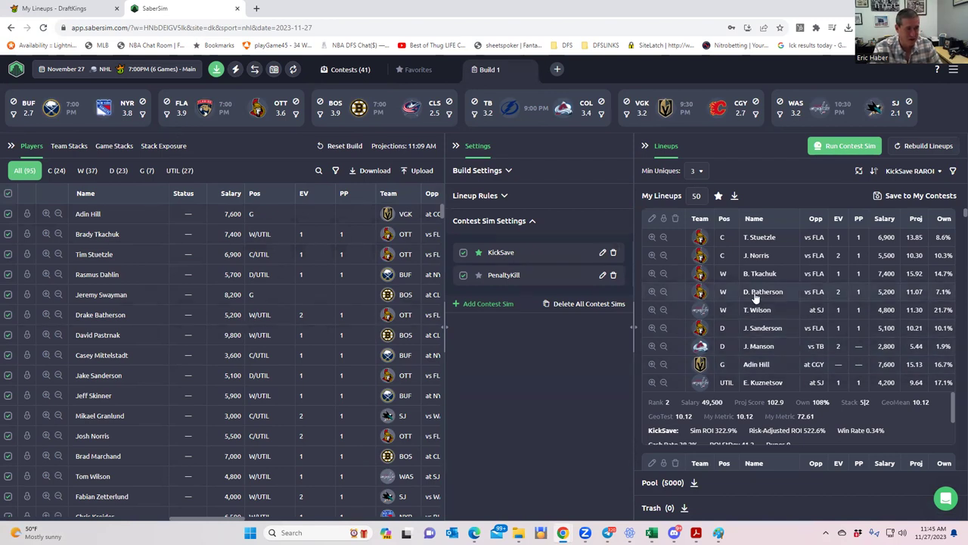
{"action": "scroll", "coordinate": [755, 303], "scroll_direction": "down", "scroll_amount": 3}
{"action": "scroll", "coordinate": [755, 310], "scroll_direction": "up", "scroll_amount": 2}
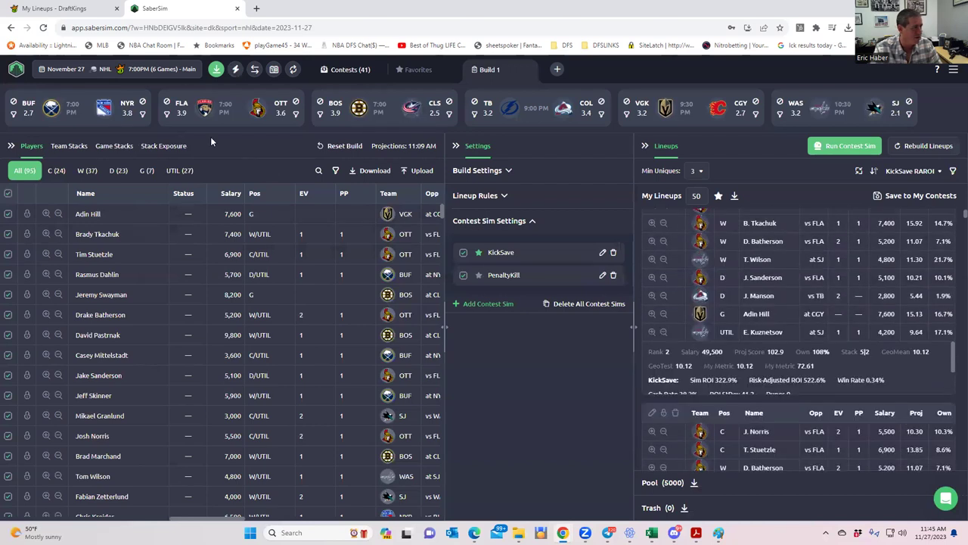
{"action": "left_click", "coordinate": [163, 145]}
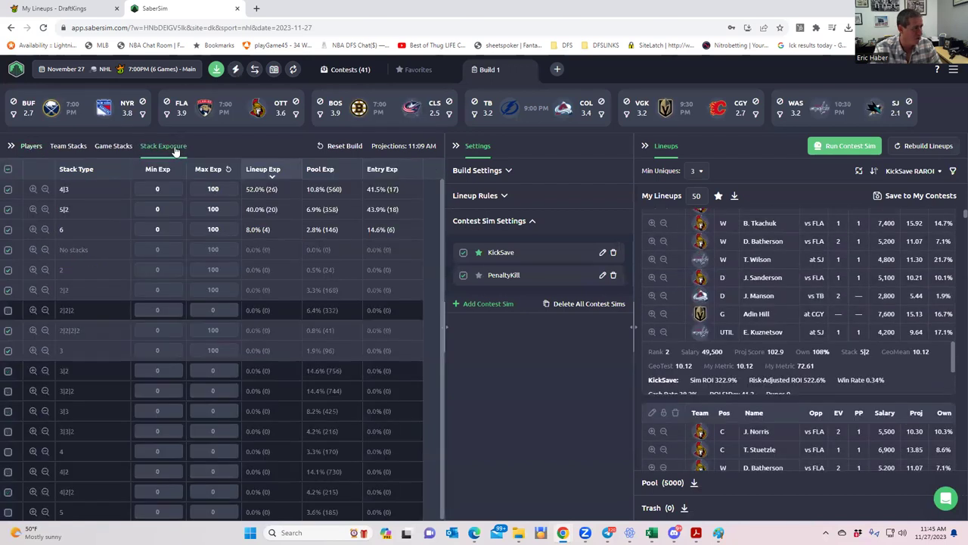
{"action": "left_click", "coordinate": [69, 145]}
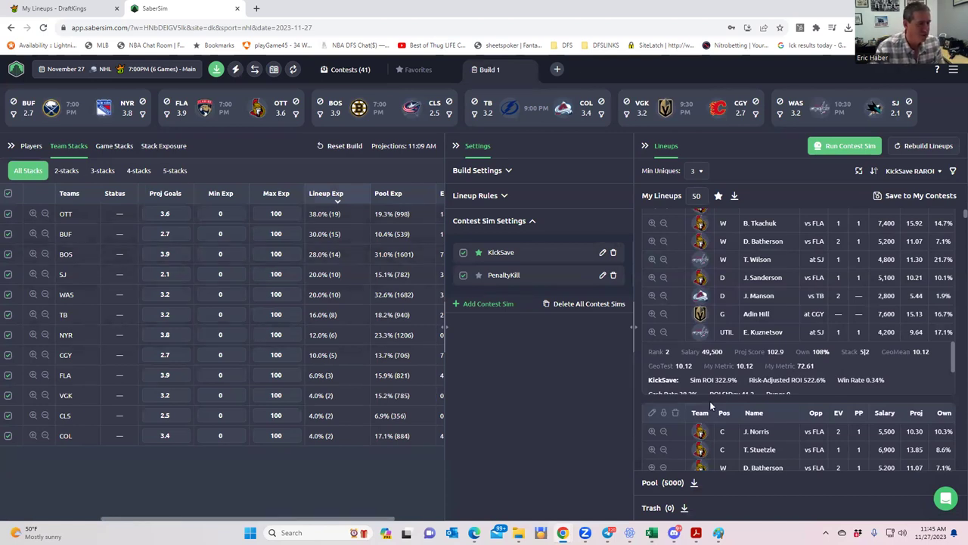
{"action": "scroll", "coordinate": [764, 303], "scroll_direction": "up", "scroll_amount": 1}
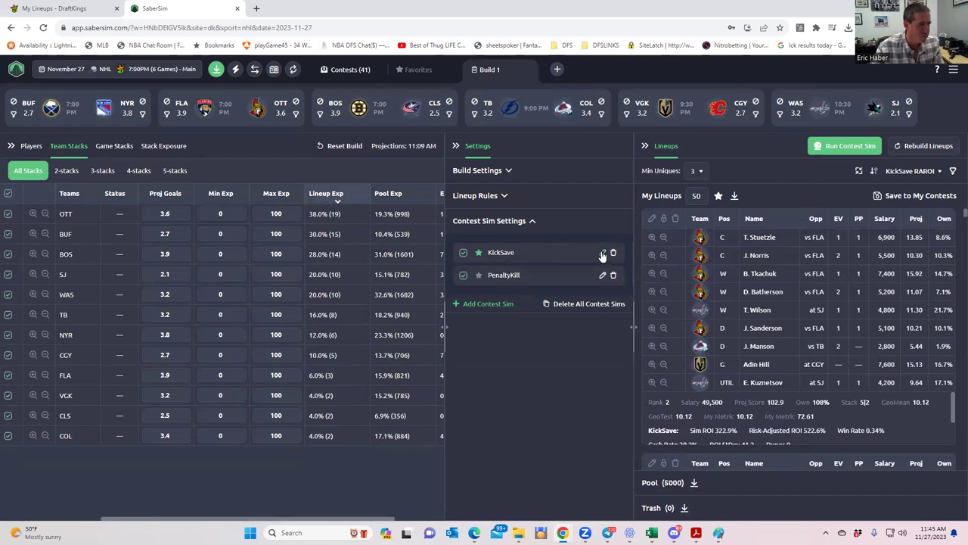
Step: Assign lineups to Kick Save and download entries_dk_nhl_2023-11-27_main.csv, accepting the unfilled-contests warning
{"action": "left_click", "coordinate": [879, 194]}
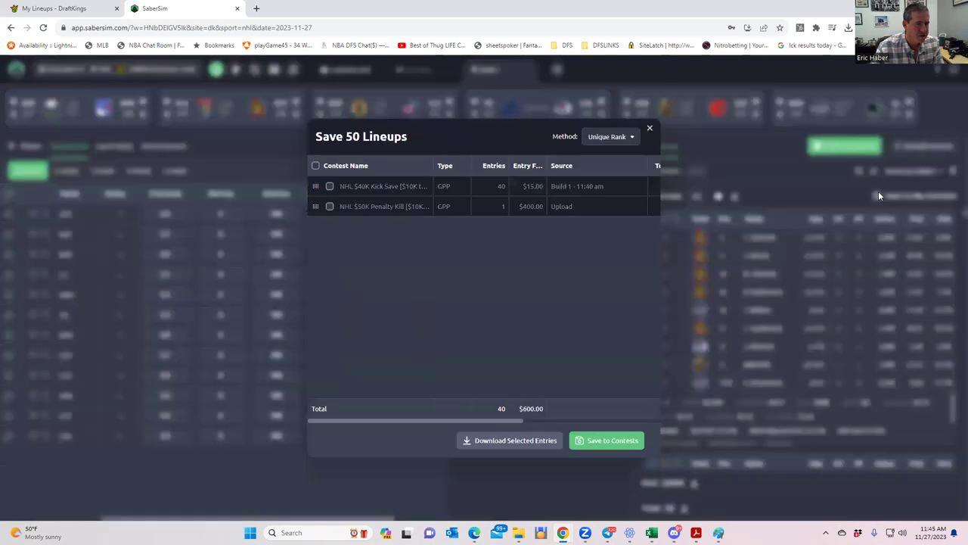
{"action": "left_click", "coordinate": [592, 444]}
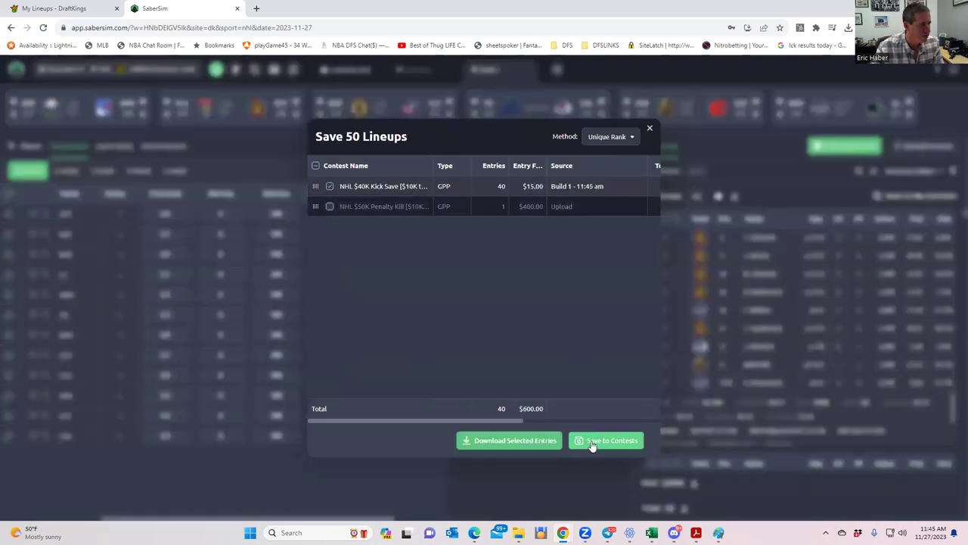
{"action": "left_click", "coordinate": [651, 129]}
{"action": "left_click", "coordinate": [219, 70]}
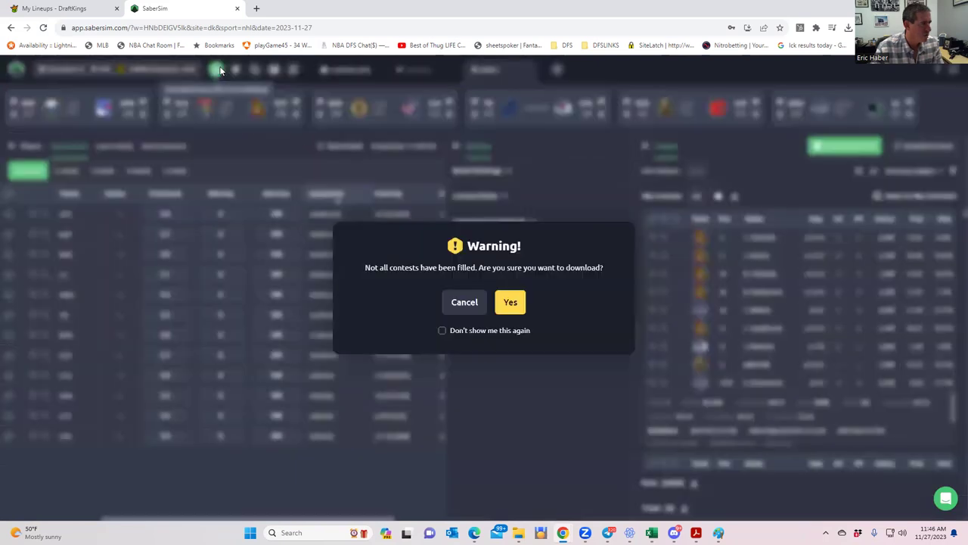
{"action": "left_click", "coordinate": [509, 302]}
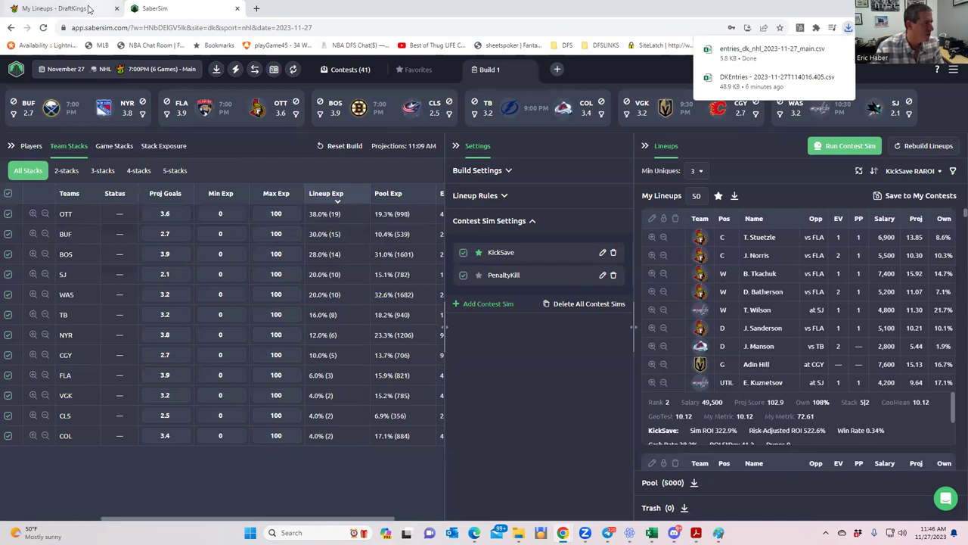
{"action": "left_click", "coordinate": [106, 9]}
Step: Upload entries_dk_nhl_2023-11-27_main on DraftKings Edit Entries, check My Lineups, and return to SaberSim
{"action": "left_click", "coordinate": [659, 144]}
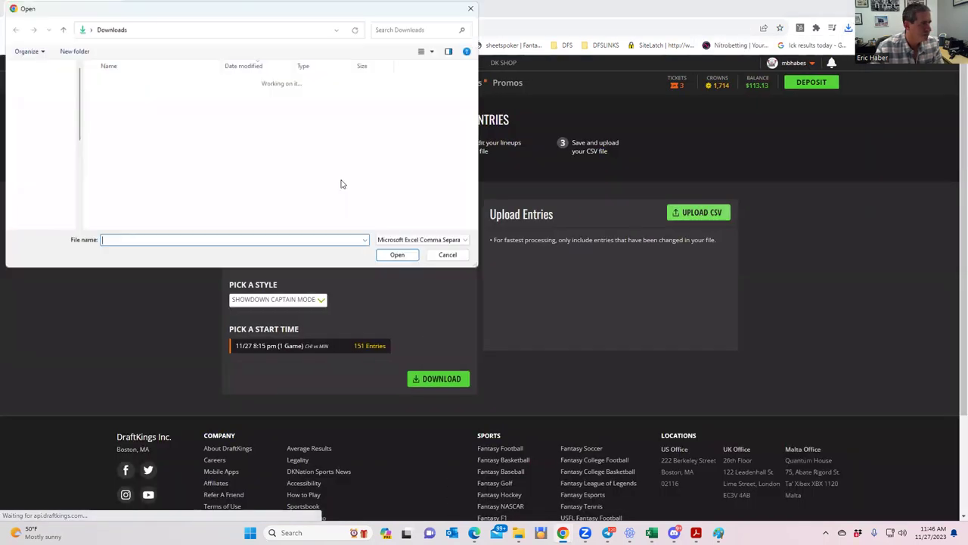
{"action": "left_click", "coordinate": [151, 96]}
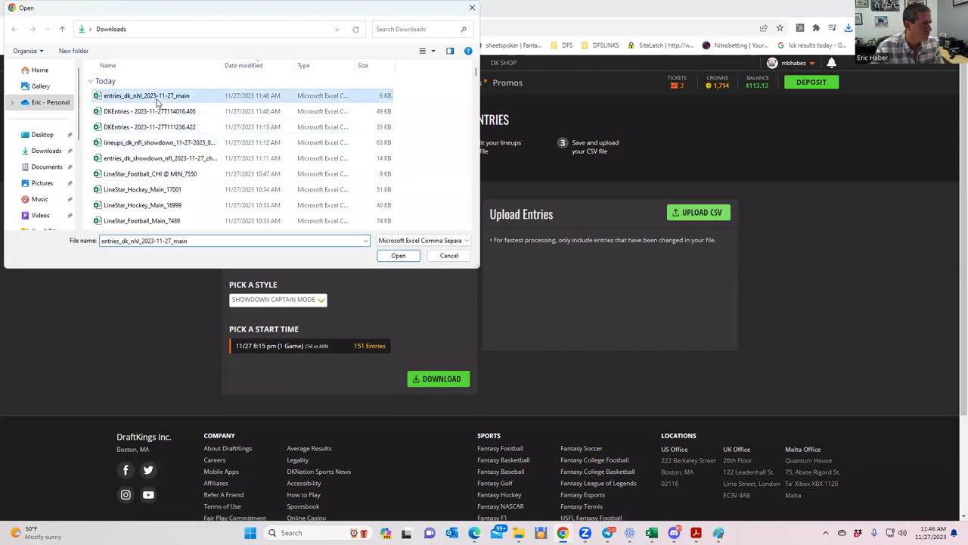
{"action": "left_click", "coordinate": [393, 255]}
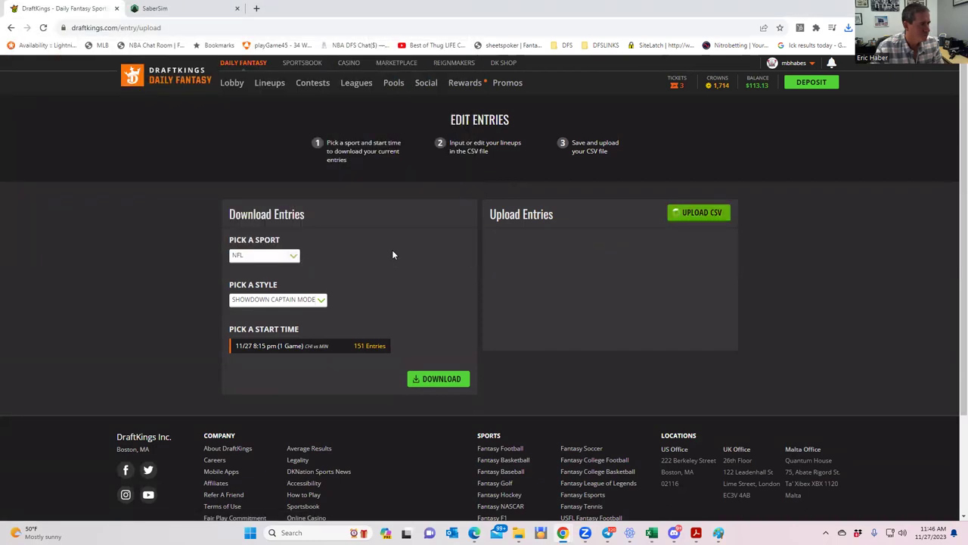
{"action": "left_click", "coordinate": [268, 85]}
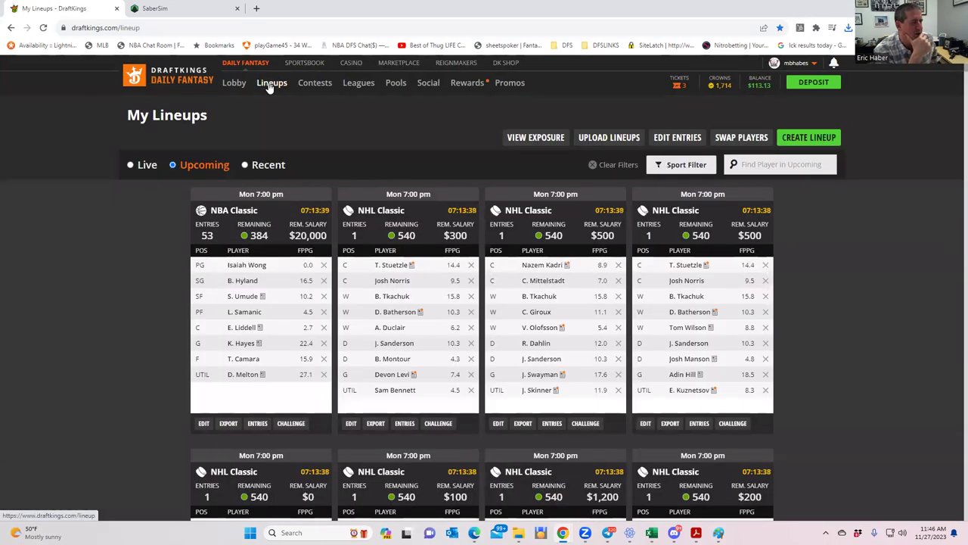
{"action": "left_click", "coordinate": [159, 8]}
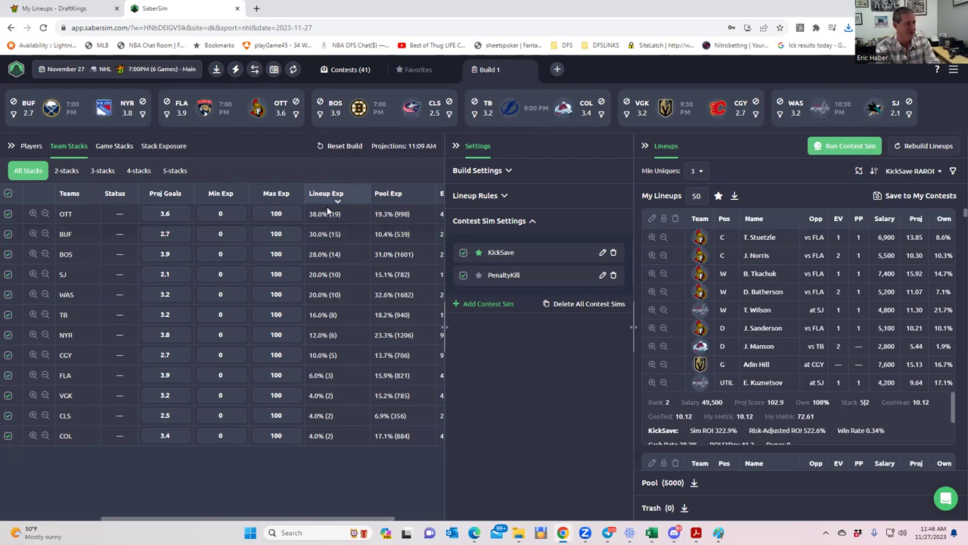
Step: Add a new Build 2 tab beside Build 1 for the same NHL slate
{"action": "left_click", "coordinate": [557, 70]}
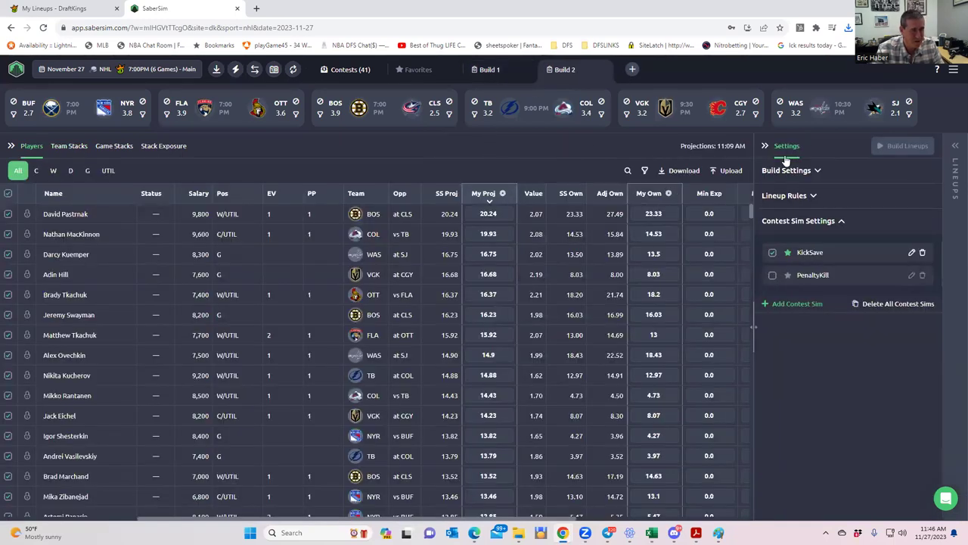
Step: Upload KrugNHL\NHLDK_Sim as Build 2's My Proj and My Own for 223 players, skipping saving a source
{"action": "left_click", "coordinate": [729, 171]}
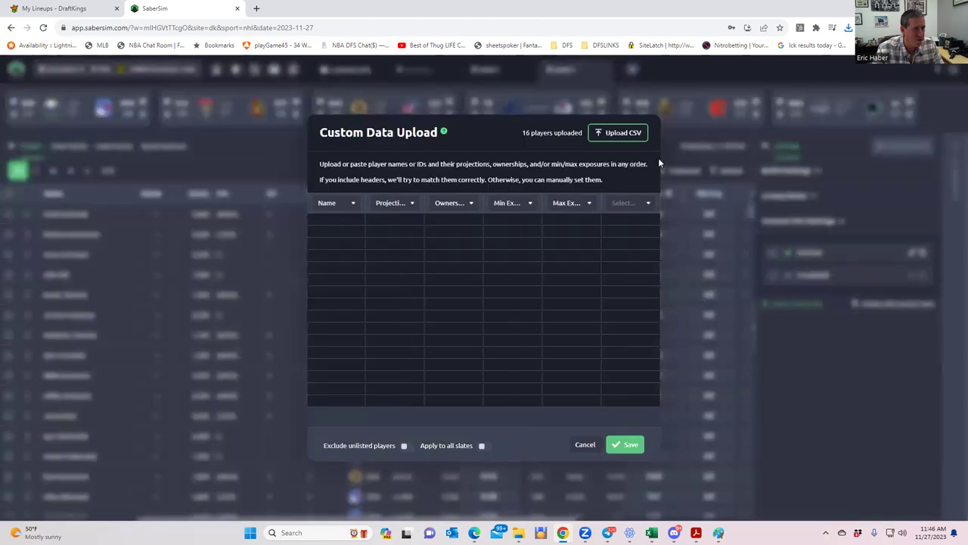
{"action": "left_click", "coordinate": [602, 136]}
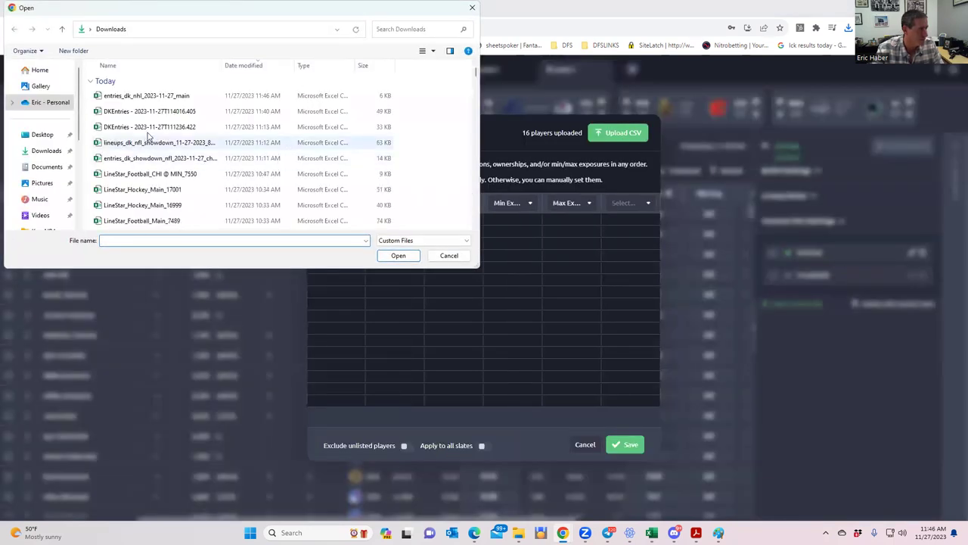
{"action": "scroll", "coordinate": [47, 121], "scroll_direction": "down", "scroll_amount": 3}
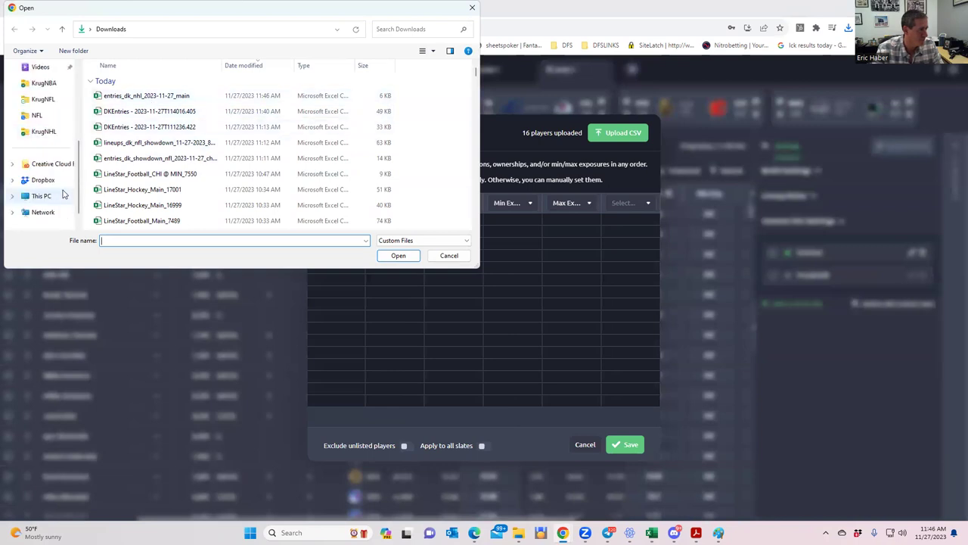
{"action": "left_click", "coordinate": [43, 131]}
{"action": "left_click", "coordinate": [152, 82]}
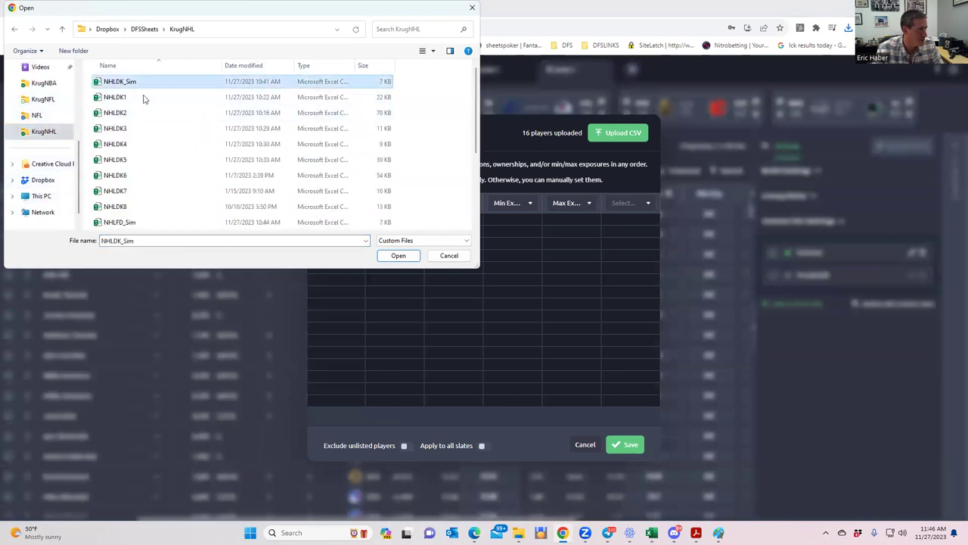
{"action": "left_click", "coordinate": [398, 255]}
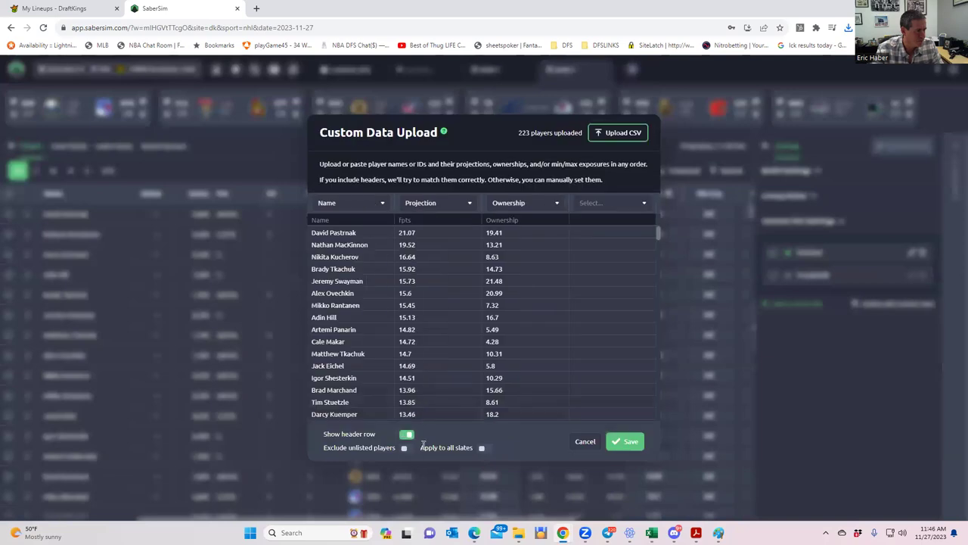
{"action": "left_click", "coordinate": [622, 441]}
{"action": "left_click", "coordinate": [624, 244]}
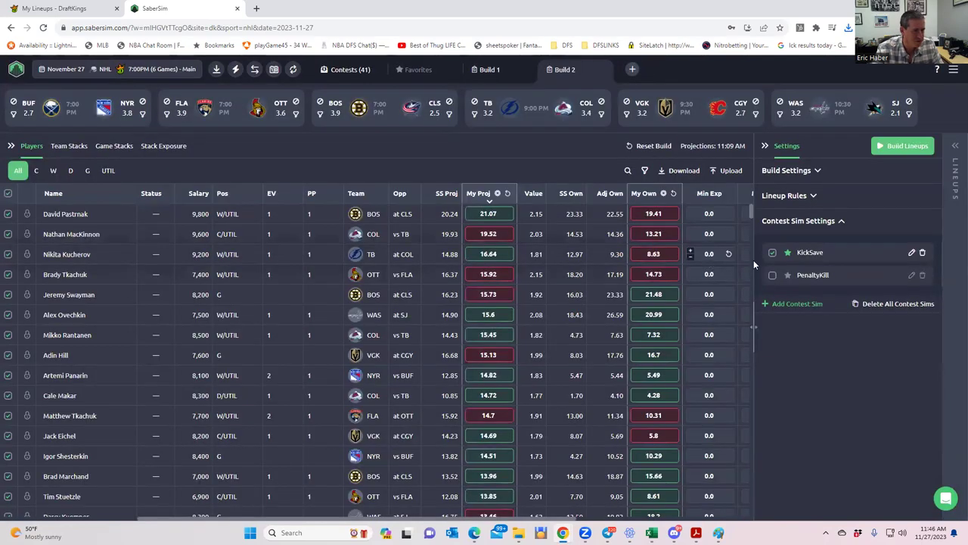
Step: Change Build 2's No. Lineups from 20 to 50 in Sim mode, then return to Build 1
{"action": "left_click", "coordinate": [810, 173]}
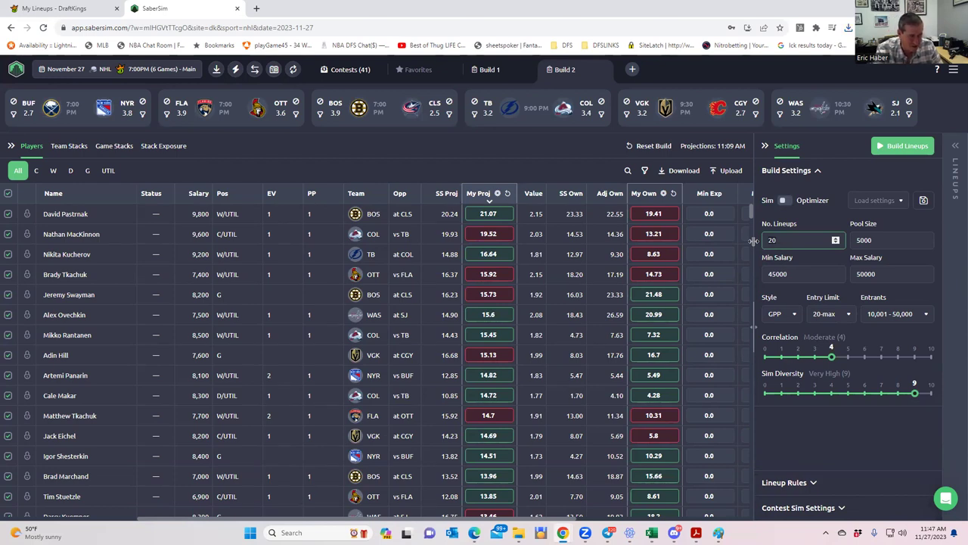
{"action": "key", "text": "BackSpace"}
{"action": "key", "text": "BackSpace"}
{"action": "type", "text": "50"}
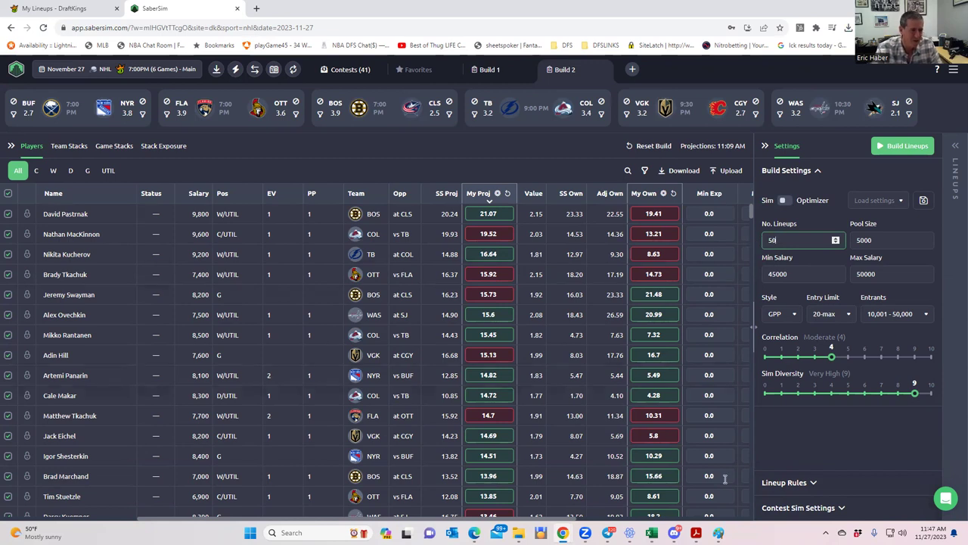
{"action": "left_click", "coordinate": [791, 446]}
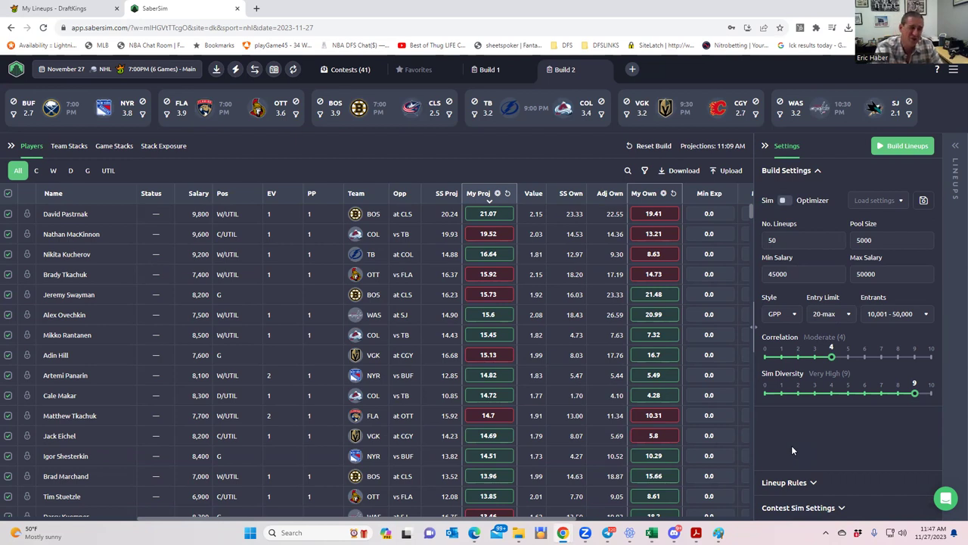
{"action": "left_click", "coordinate": [787, 201]}
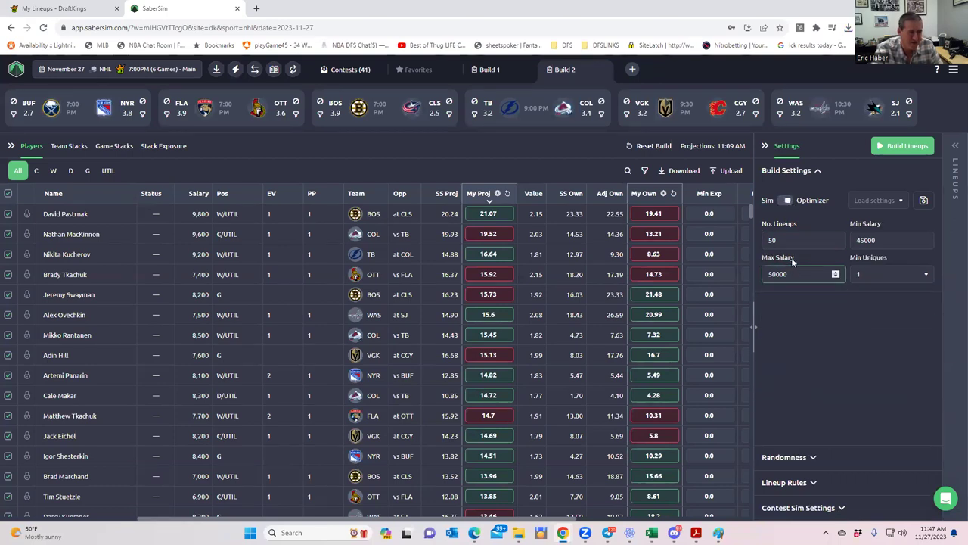
{"action": "left_click", "coordinate": [785, 201]}
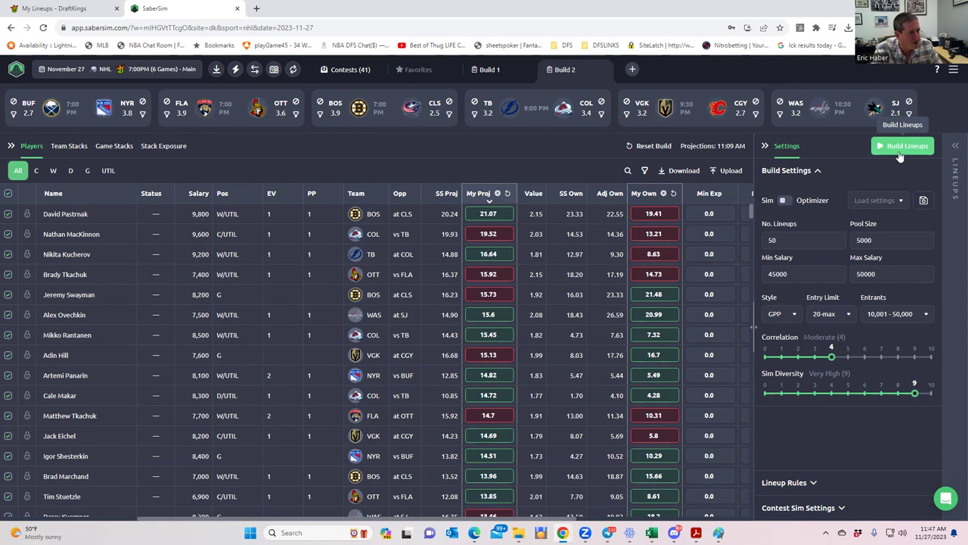
{"action": "left_click", "coordinate": [490, 70]}
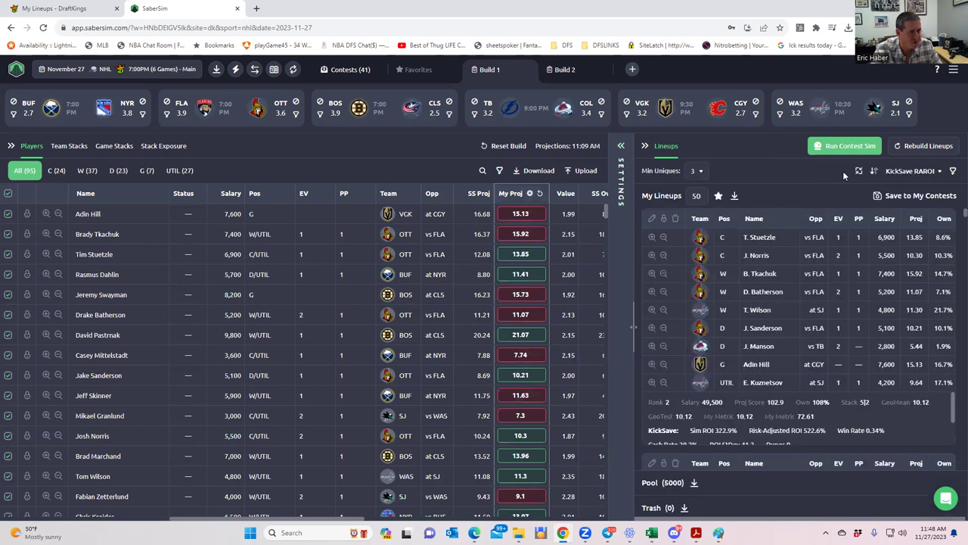
Step: Sort Build 1 lineups by SaberScore Large Slate | 1k-10k and scroll the player table to Exposure
{"action": "left_click", "coordinate": [914, 171]}
{"action": "left_click", "coordinate": [881, 192]}
{"action": "left_click", "coordinate": [889, 311]}
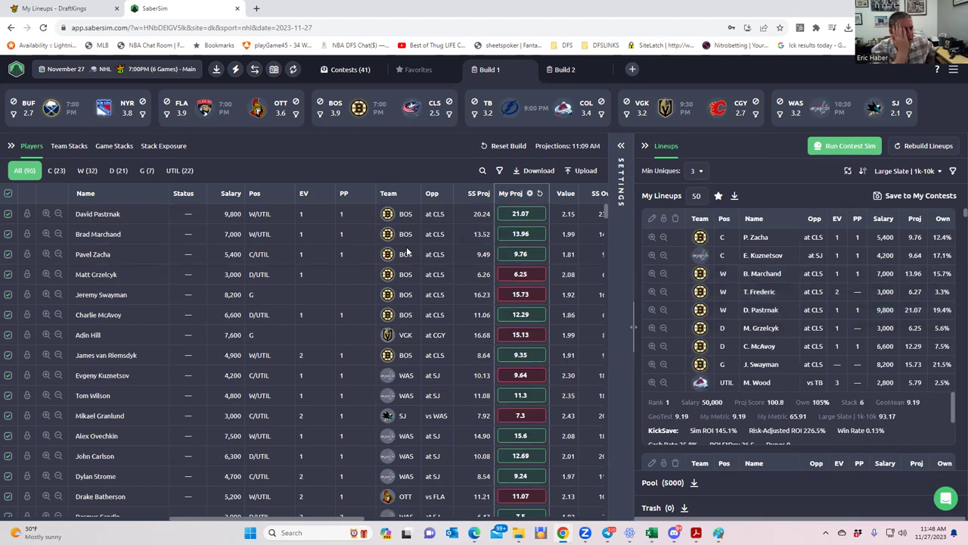
{"action": "left_click_drag", "start_coordinate": [342, 519], "coordinate": [556, 522]}
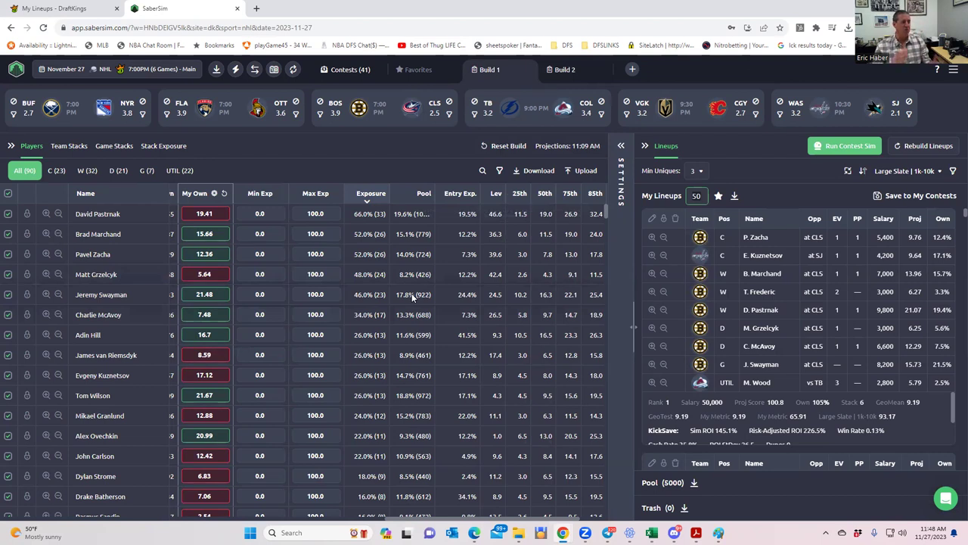
Step: In the stack-type exposure view, stop allowing lone 3-player stacks
{"action": "left_click", "coordinate": [162, 147]}
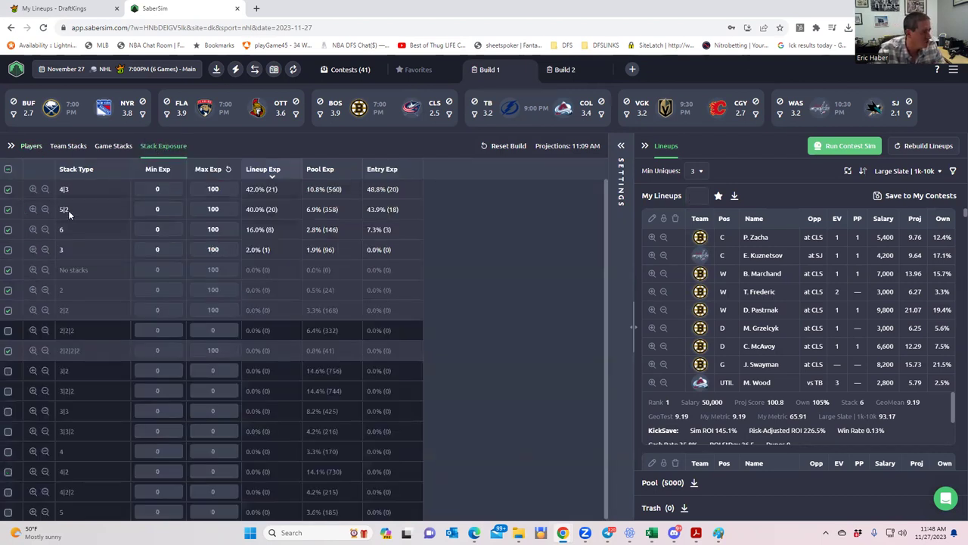
{"action": "left_click", "coordinate": [7, 251]}
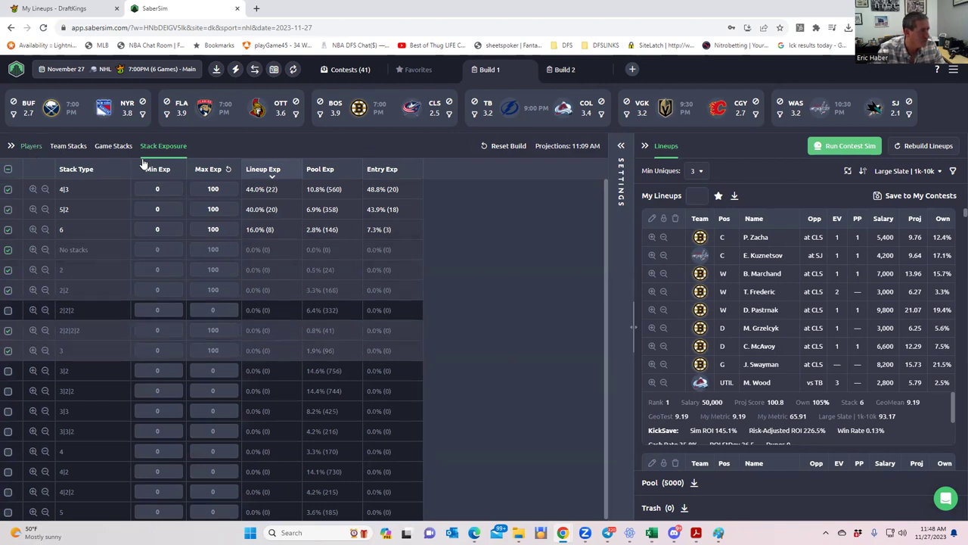
{"action": "left_click", "coordinate": [34, 145]}
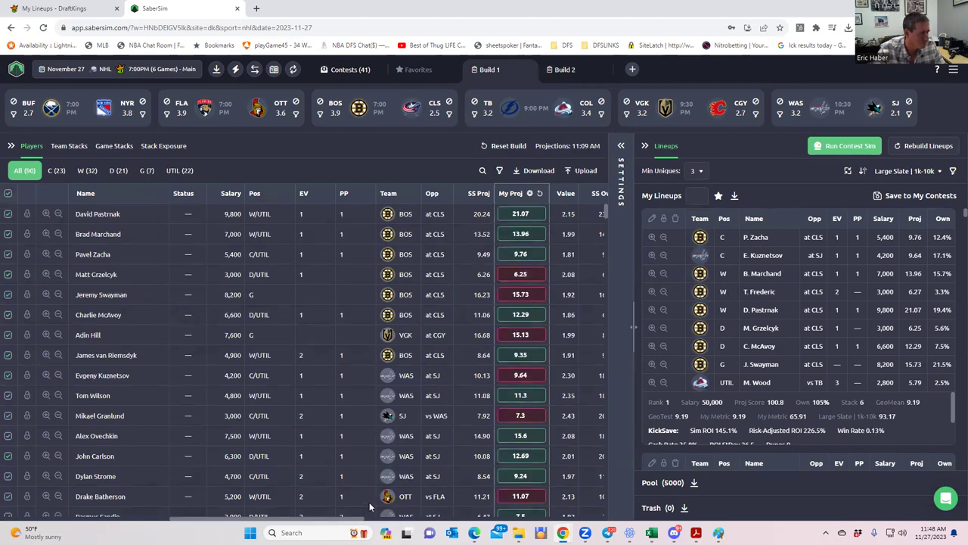
Step: Filter the player table to lineup 1 by entering 1 in My Lineups
{"action": "left_click_drag", "start_coordinate": [361, 520], "coordinate": [409, 519]}
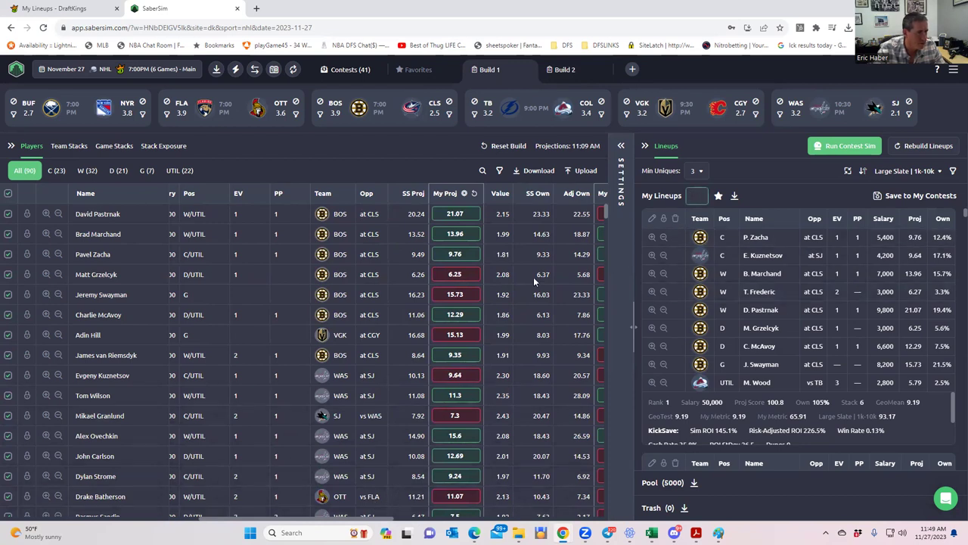
{"action": "left_click_drag", "start_coordinate": [364, 522], "coordinate": [506, 514]}
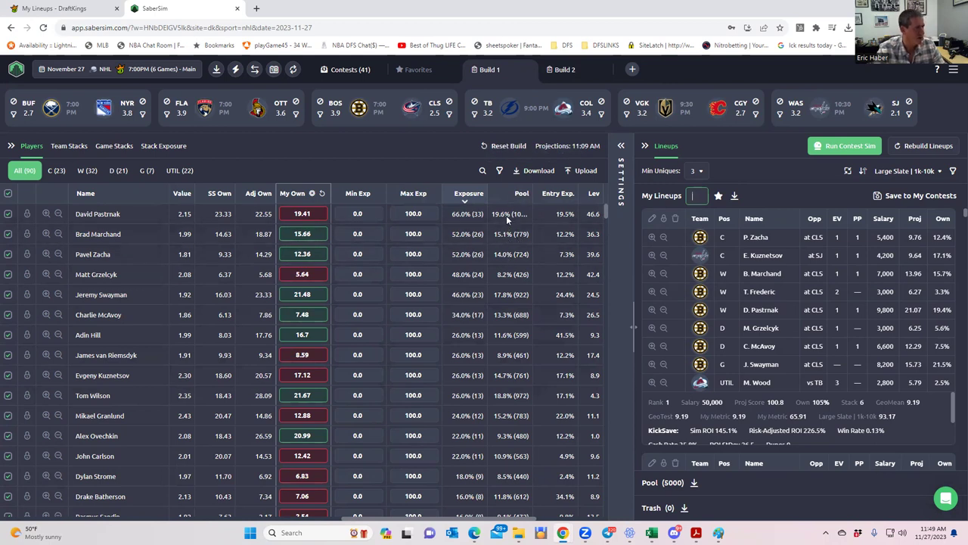
{"action": "type", "text": "1"}
{"action": "left_click", "coordinate": [538, 171]}
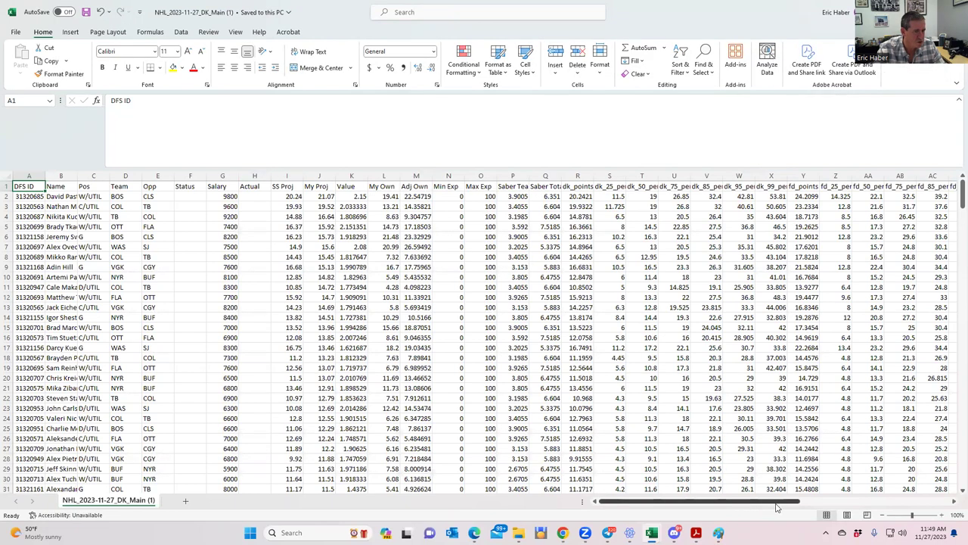
Step: Scroll across the DK_Main CSV columns, glance at NHLDK_Proj, and return to SaberSim
{"action": "left_click_drag", "start_coordinate": [776, 505], "coordinate": [690, 497]}
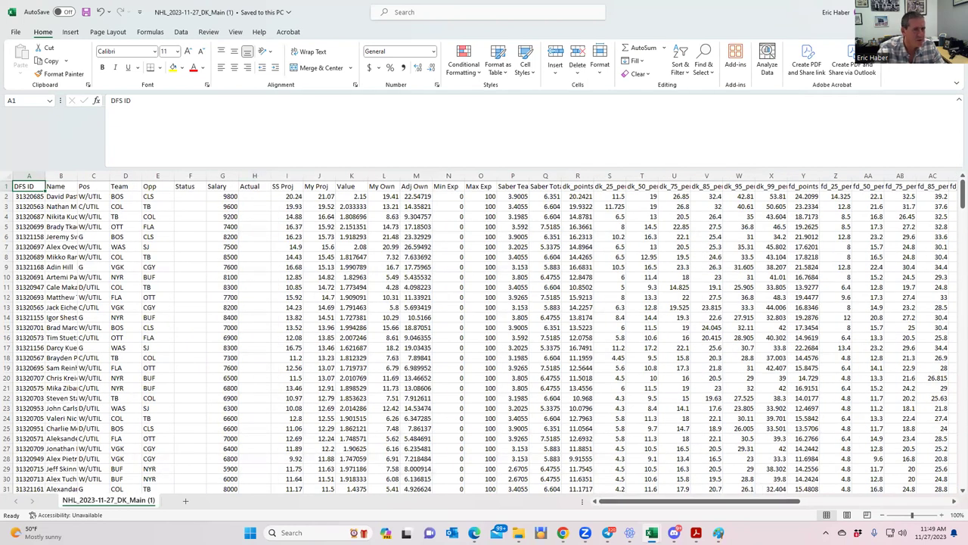
{"action": "key", "text": "alt+Tab"}
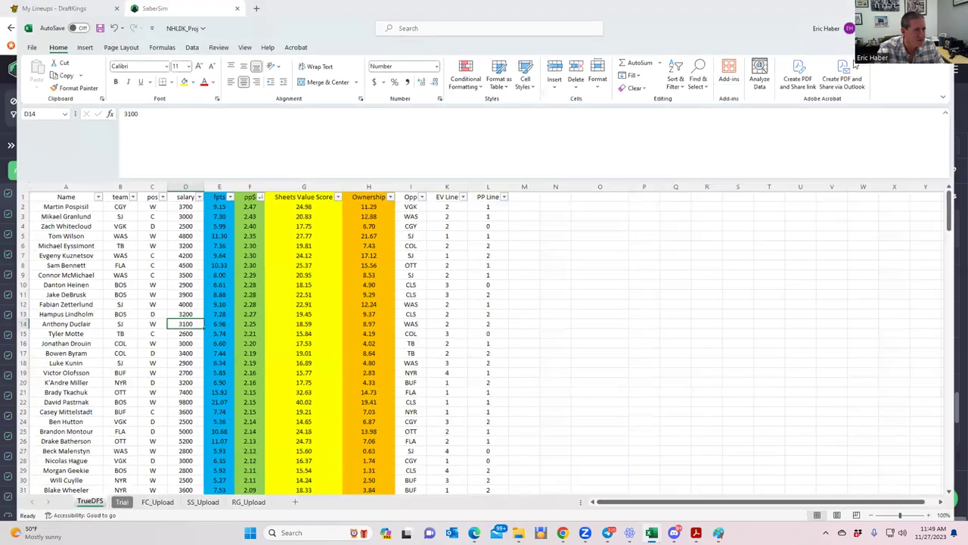
{"action": "key", "text": "alt+Tab"}
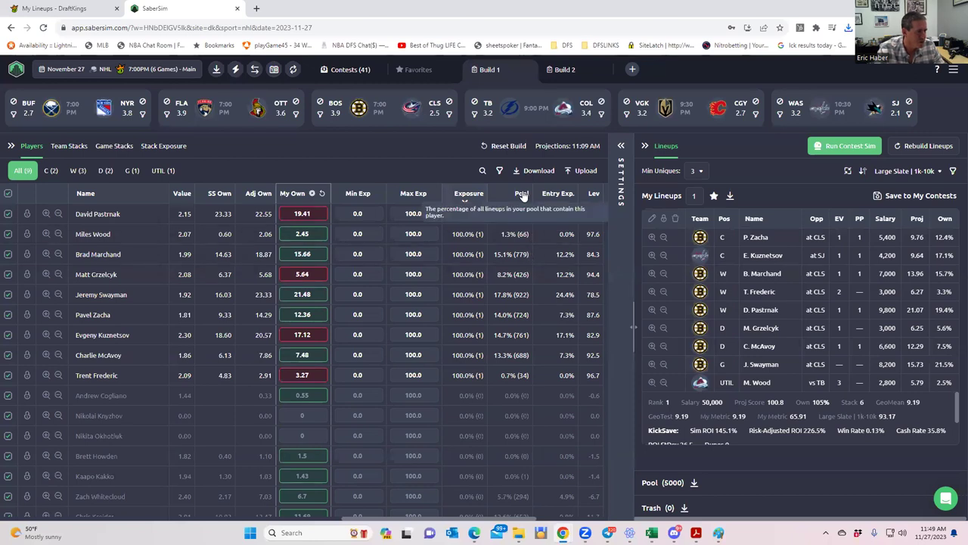
Step: Sort lineup 1's players by the Pool column, highest percentage first
{"action": "scroll", "coordinate": [514, 370], "scroll_direction": "down", "scroll_amount": 3}
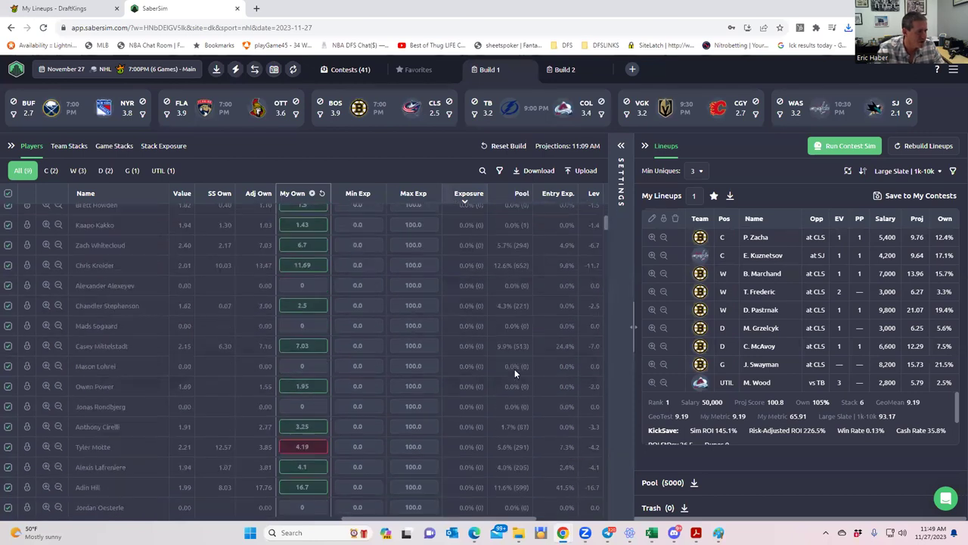
{"action": "scroll", "coordinate": [515, 359], "scroll_direction": "up", "scroll_amount": 3}
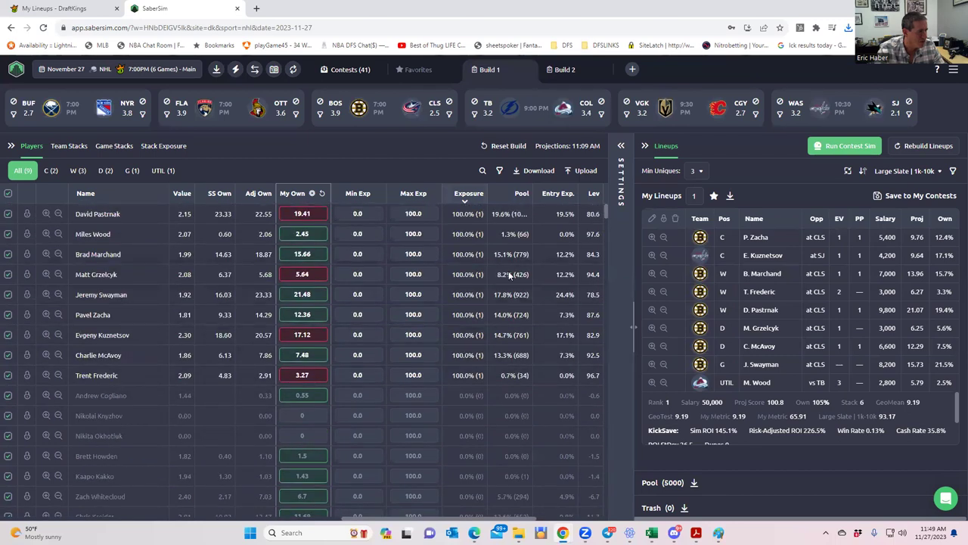
{"action": "left_click", "coordinate": [519, 205]}
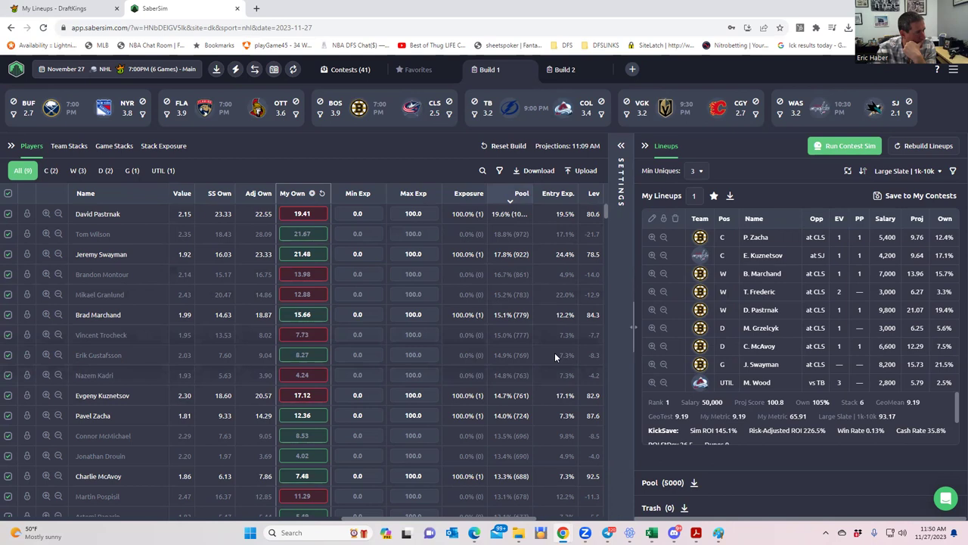
Step: Download the player table CSV, open it in Excel, and autofit columns P (Saber Team) and Q (Saber Total)
{"action": "left_click", "coordinate": [529, 173]}
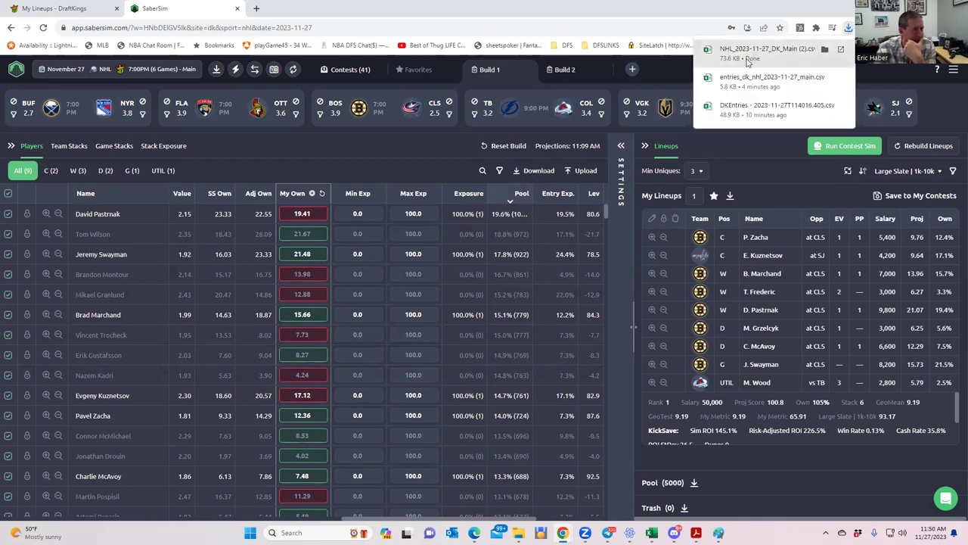
{"action": "left_click", "coordinate": [744, 64]}
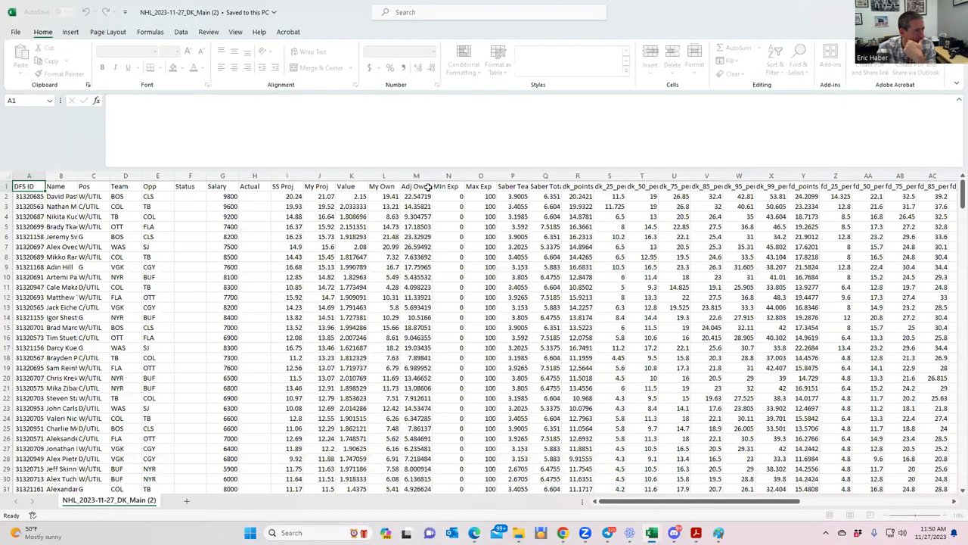
{"action": "left_click", "coordinate": [490, 184]}
{"action": "left_click", "coordinate": [512, 175]}
{"action": "left_click", "coordinate": [546, 175]}
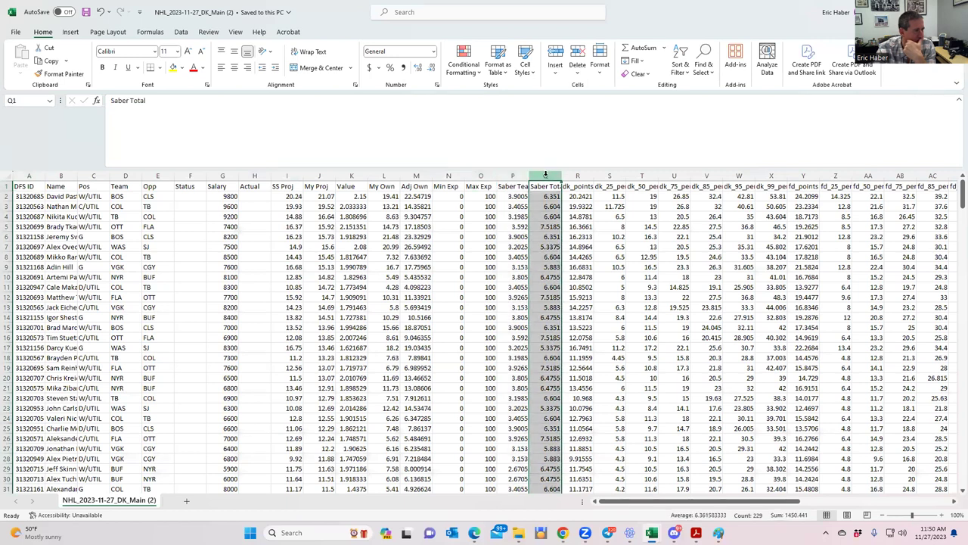
{"action": "left_click", "coordinate": [512, 176]}
{"action": "double_click", "coordinate": [529, 175]}
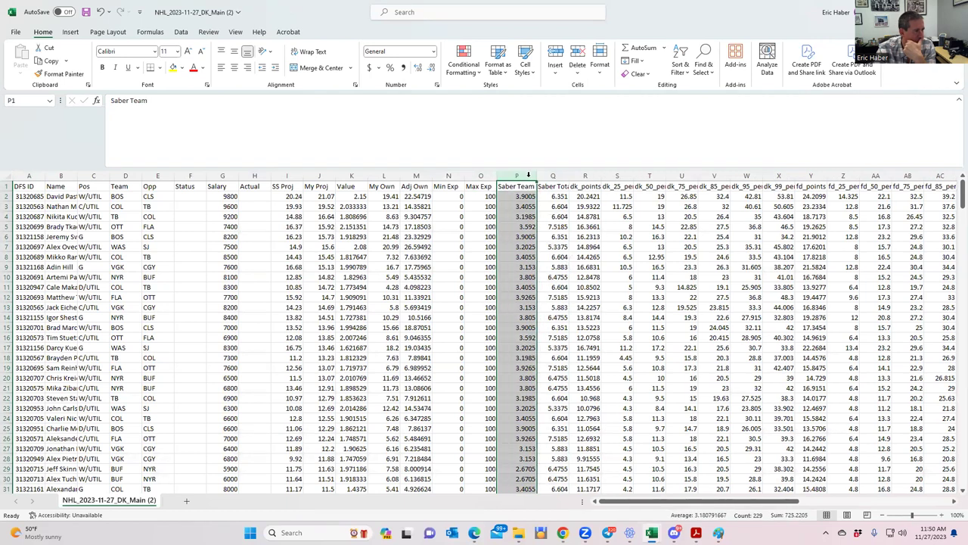
{"action": "double_click", "coordinate": [568, 176]}
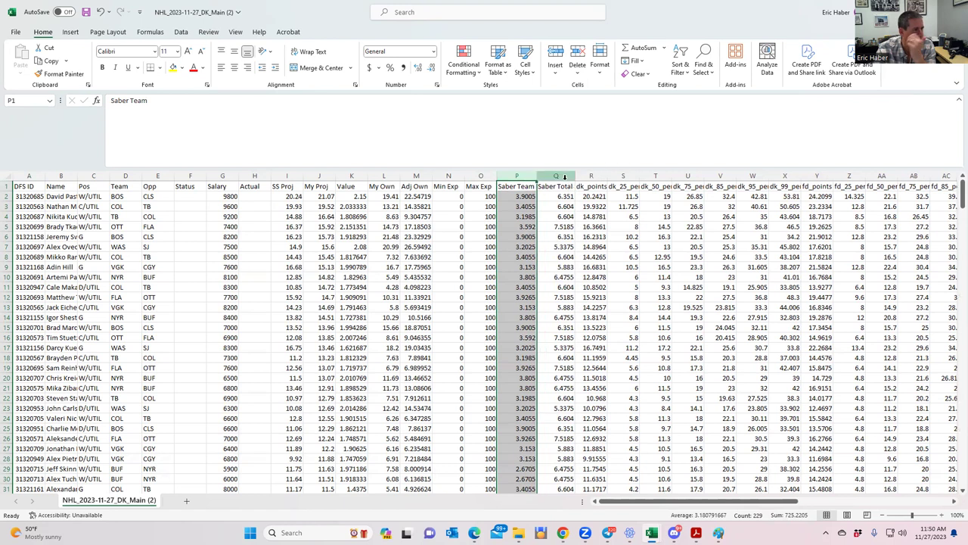
{"action": "left_click", "coordinate": [555, 196]}
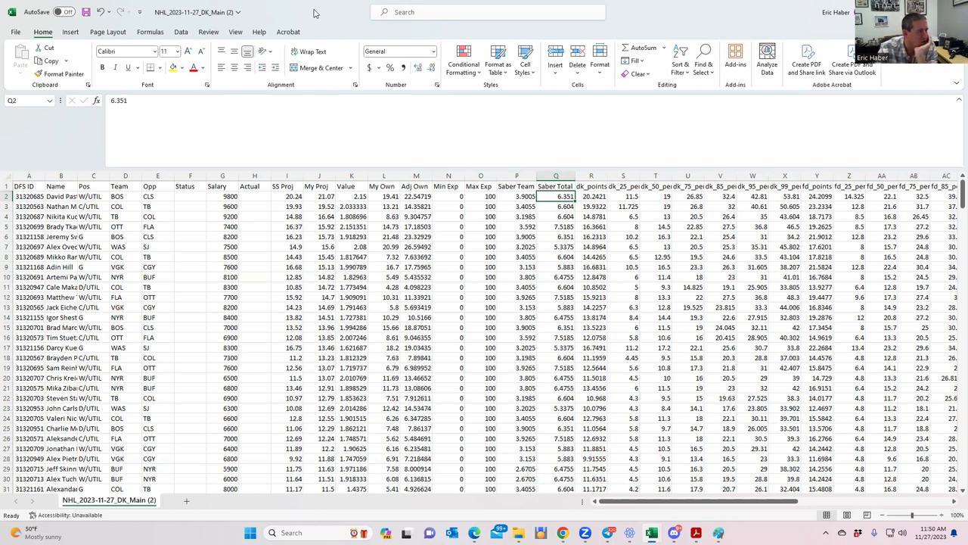
Step: Compare My Own values 19.41 (L2) and 13.21 (L3) against NHLDK_Proj, then return to SaberSim
{"action": "left_click_drag", "start_coordinate": [314, 14], "coordinate": [965, 90]}
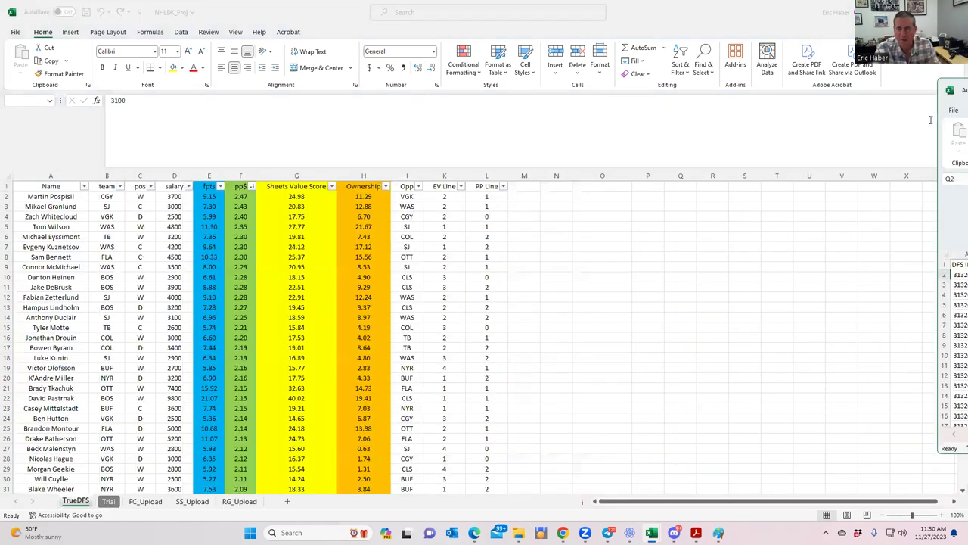
{"action": "left_click", "coordinate": [762, 92]}
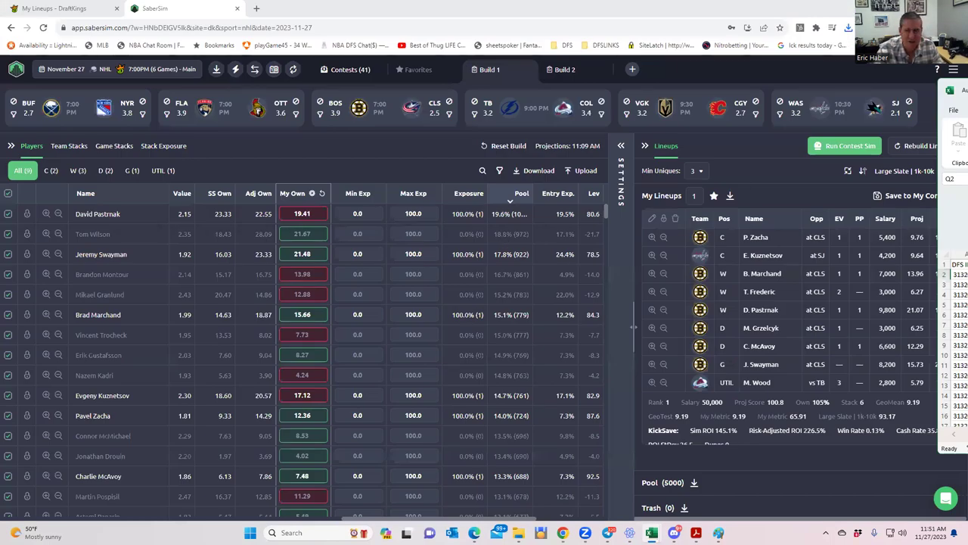
{"action": "left_click", "coordinate": [651, 533]}
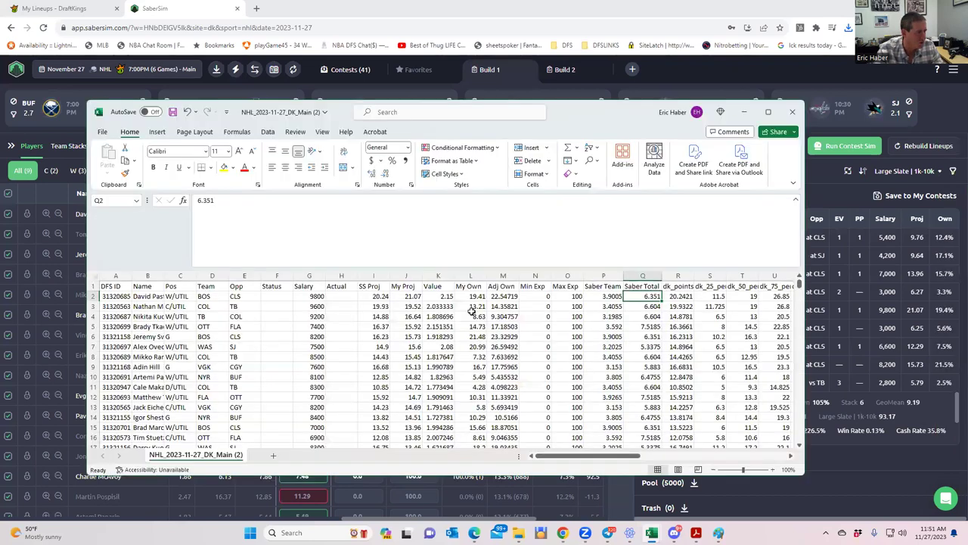
{"action": "left_click", "coordinate": [477, 297]}
{"action": "left_click", "coordinate": [475, 307]}
{"action": "left_click", "coordinate": [474, 296]}
{"action": "left_click", "coordinate": [475, 306]}
{"action": "left_click", "coordinate": [472, 296]}
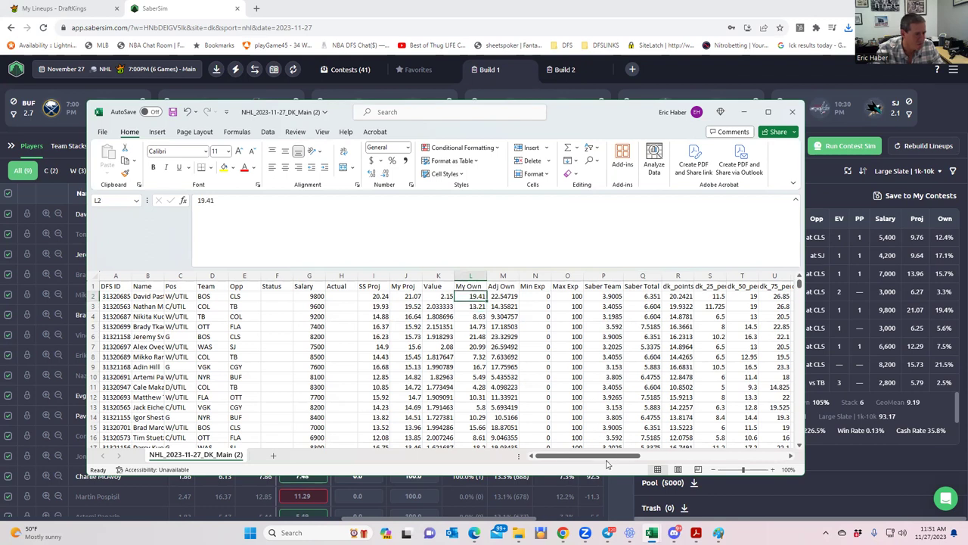
{"action": "left_click_drag", "start_coordinate": [609, 457], "coordinate": [553, 451]}
{"action": "left_click", "coordinate": [469, 306]}
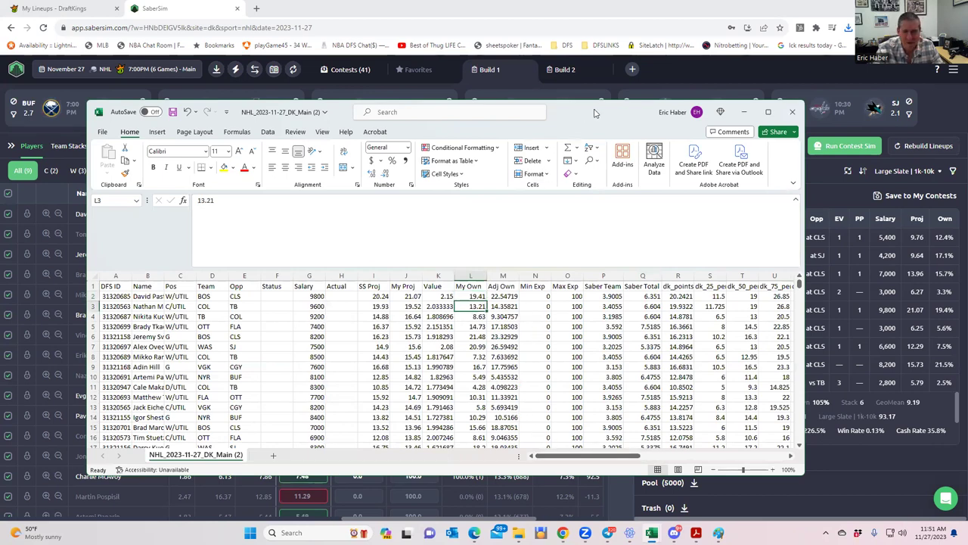
{"action": "key", "text": "alt+Tab"}
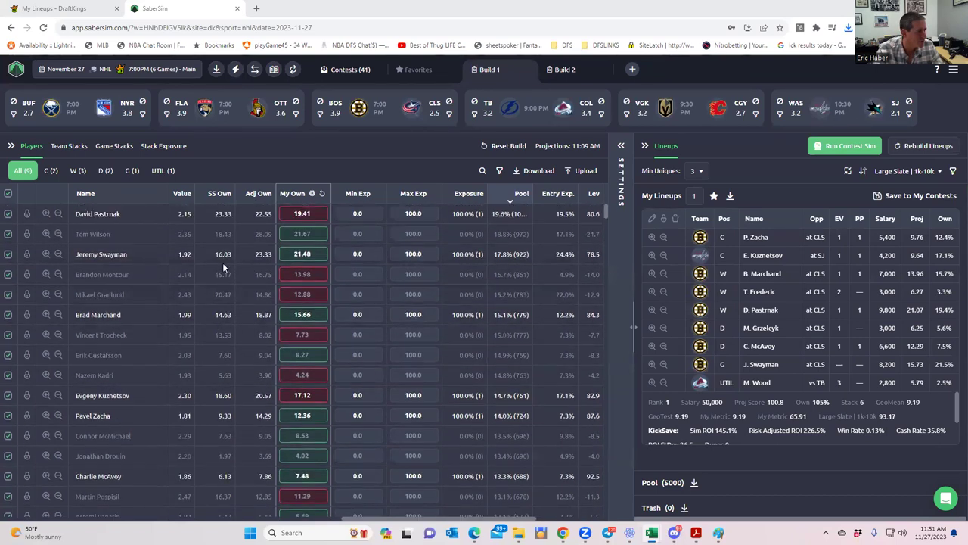
Step: Search players for 'nathan' and sort the five matches by Pool percentage, descending
{"action": "left_click", "coordinate": [482, 170]}
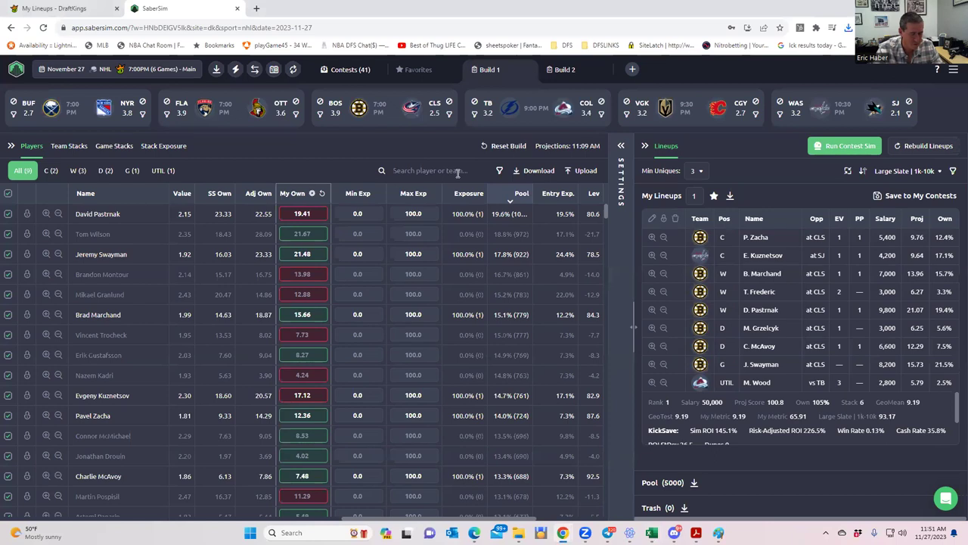
{"action": "type", "text": "mac"}
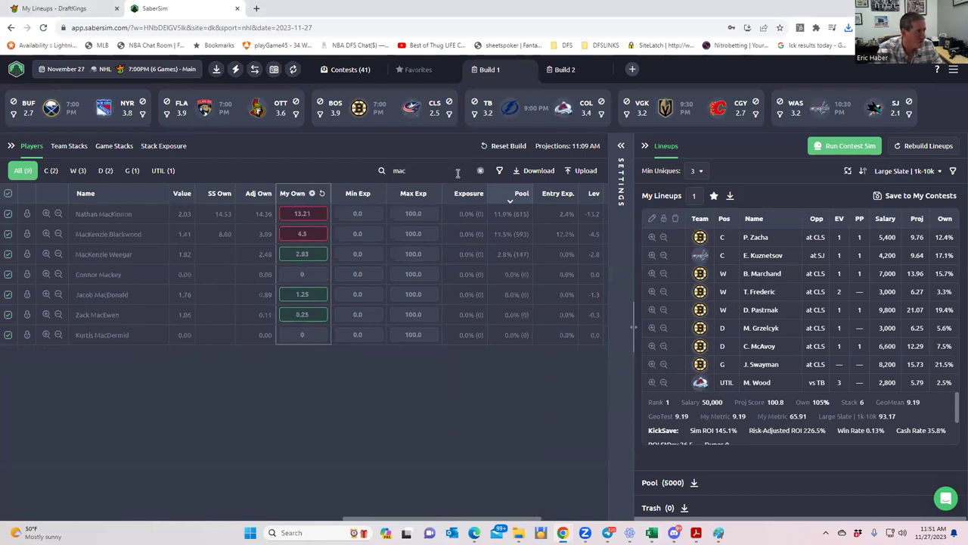
{"action": "key", "text": "BackSpace"}
{"action": "key", "text": "BackSpace"}
{"action": "type", "text": "ck"}
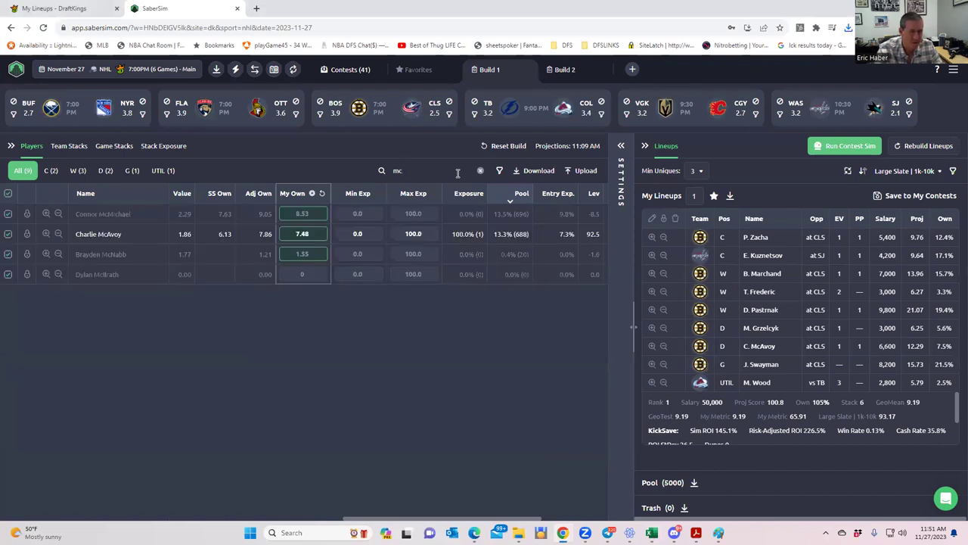
{"action": "key", "text": "BackSpace"}
{"action": "key", "text": "BackSpace"}
{"action": "type", "text": "nathan"}
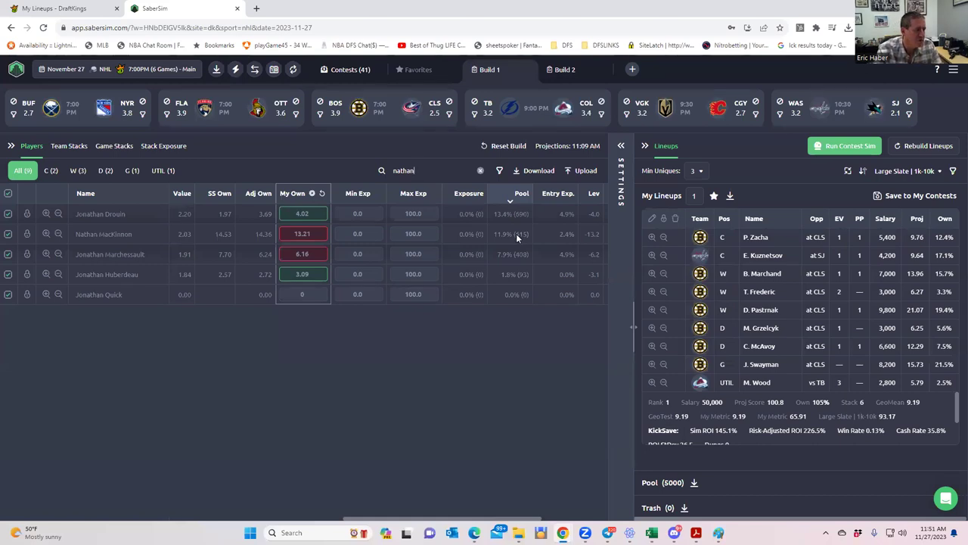
{"action": "left_click", "coordinate": [509, 194]}
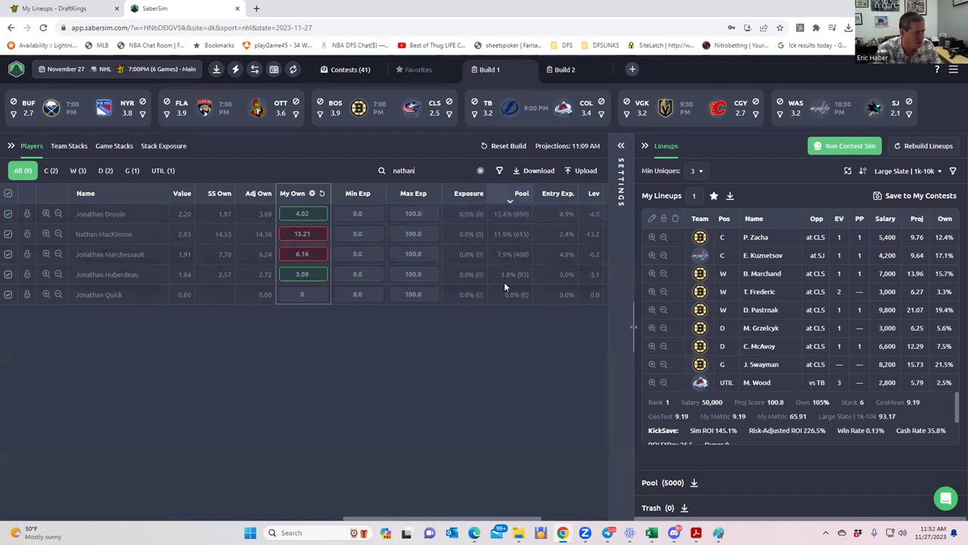